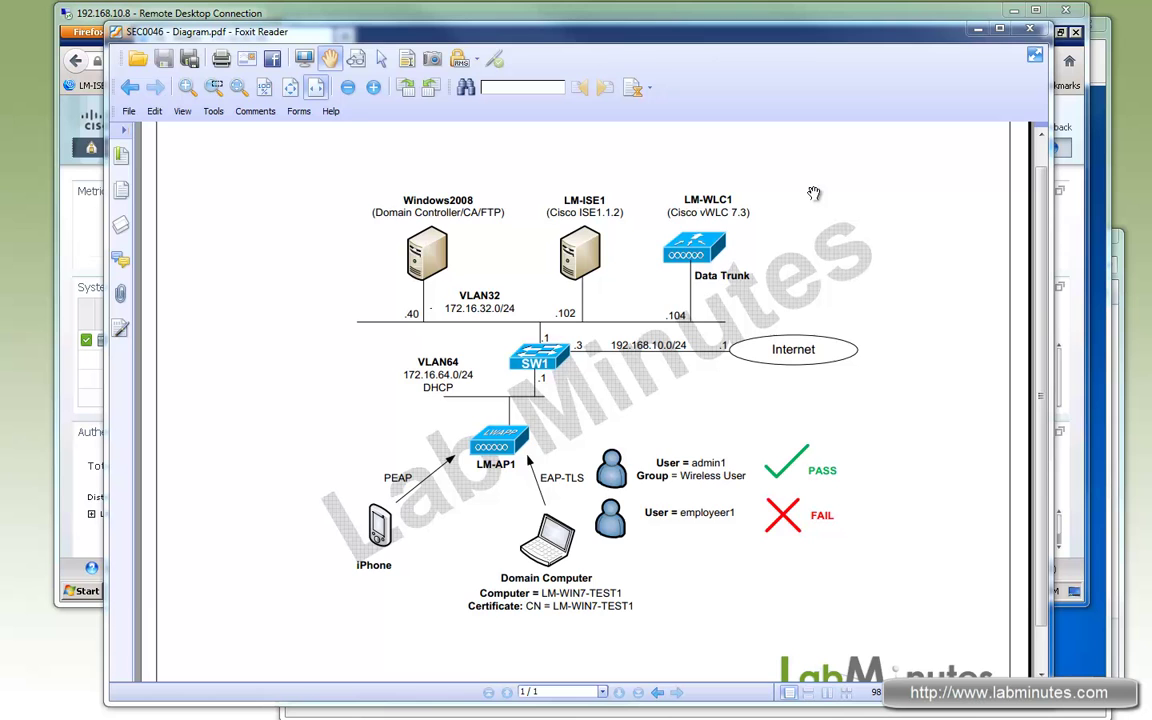
# In ADUC, open the Wireless User group's properties and view its Members list showing Admin1.
pyautogui.click(410, 14)
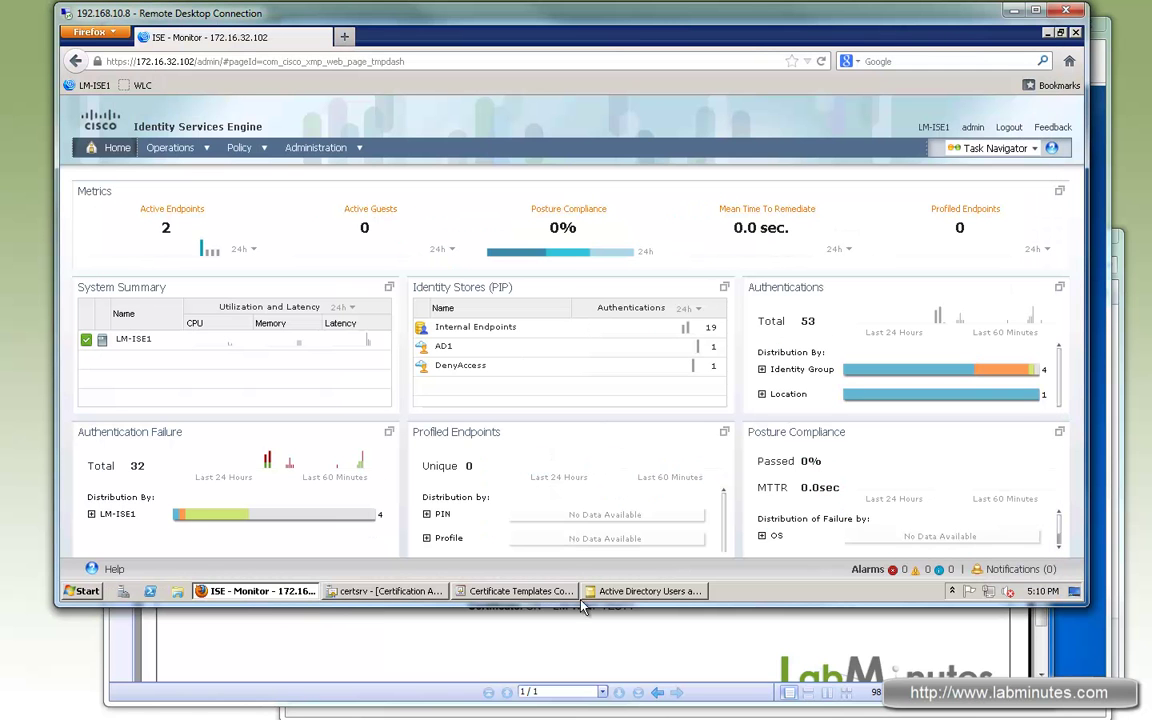
pyautogui.click(650, 591)
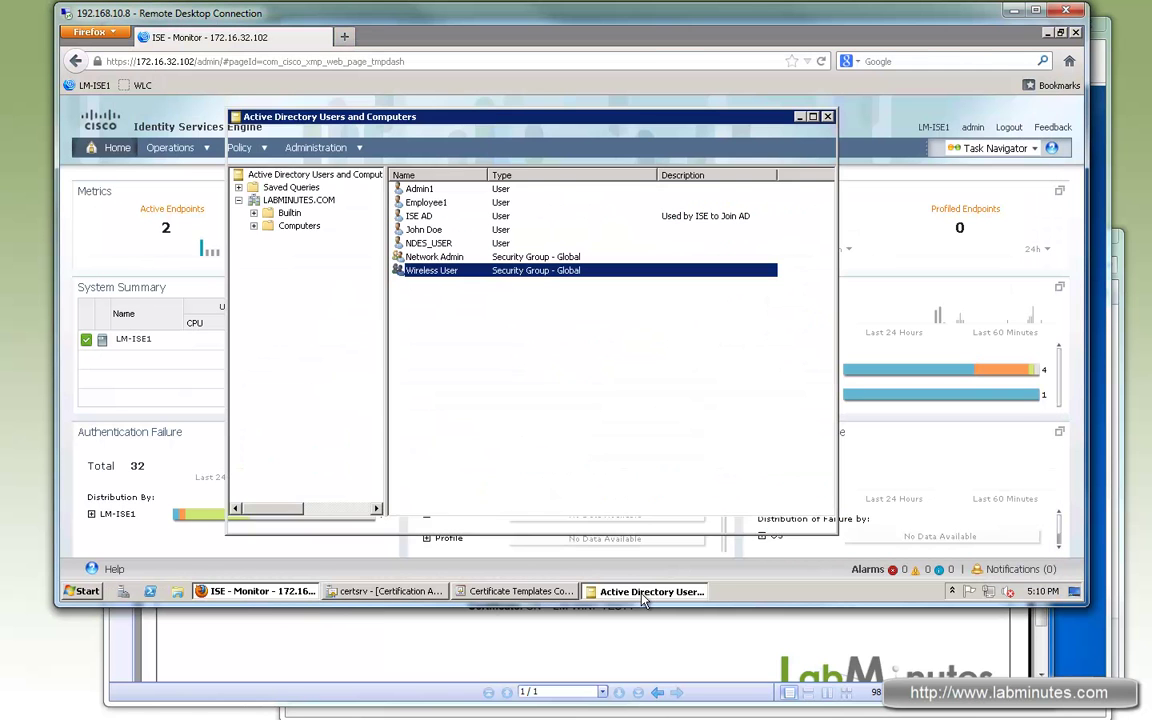
pyautogui.click(510, 340)
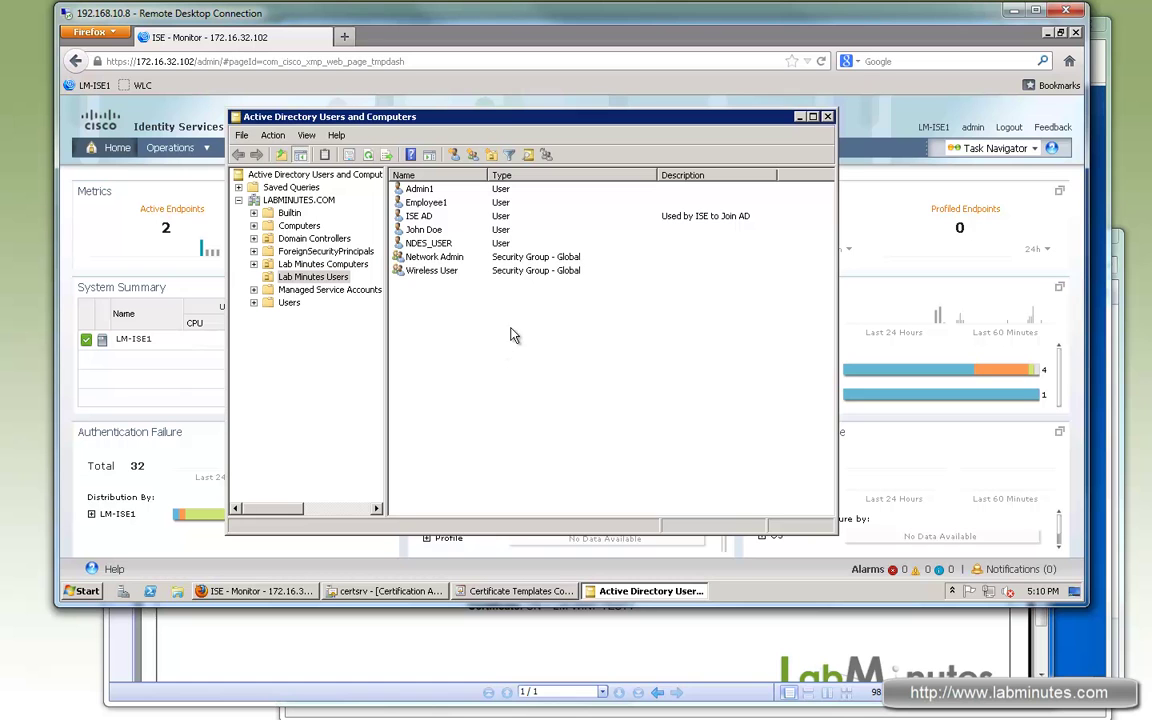
pyautogui.click(415, 188)
pyautogui.click(428, 202)
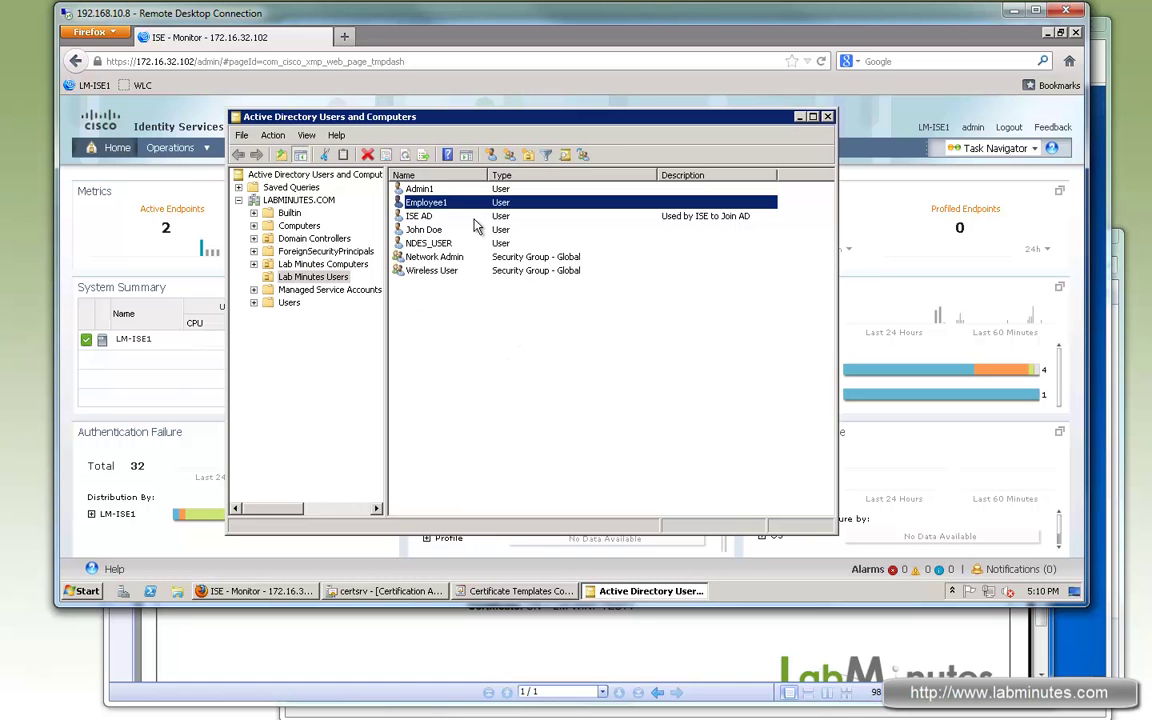
pyautogui.doubleClick(440, 270)
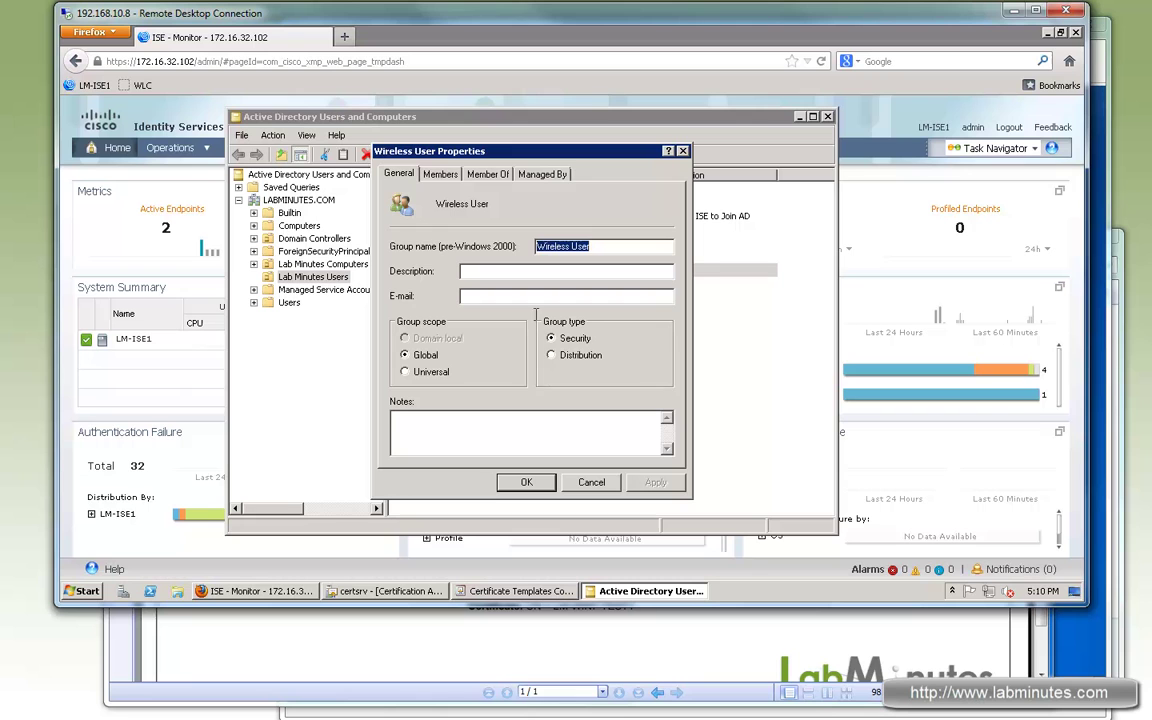
pyautogui.click(443, 175)
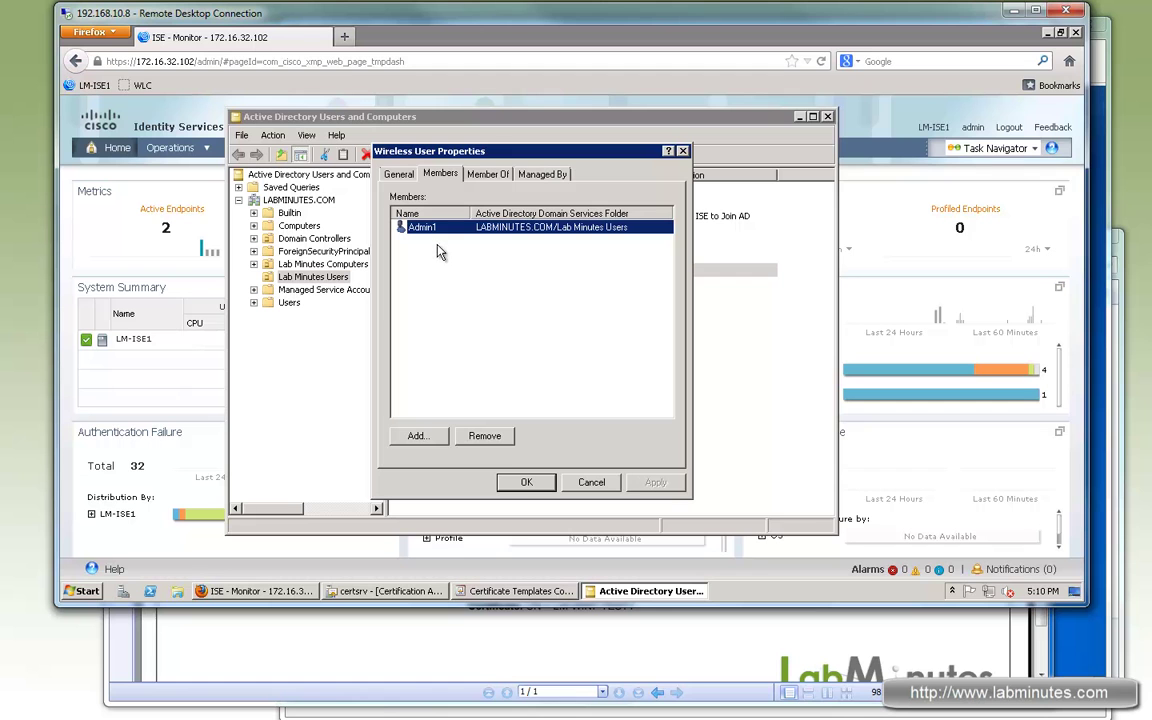
# Close the group properties and go to ISE's Policy > Authentication rules.
pyautogui.click(526, 481)
pyautogui.click(547, 155)
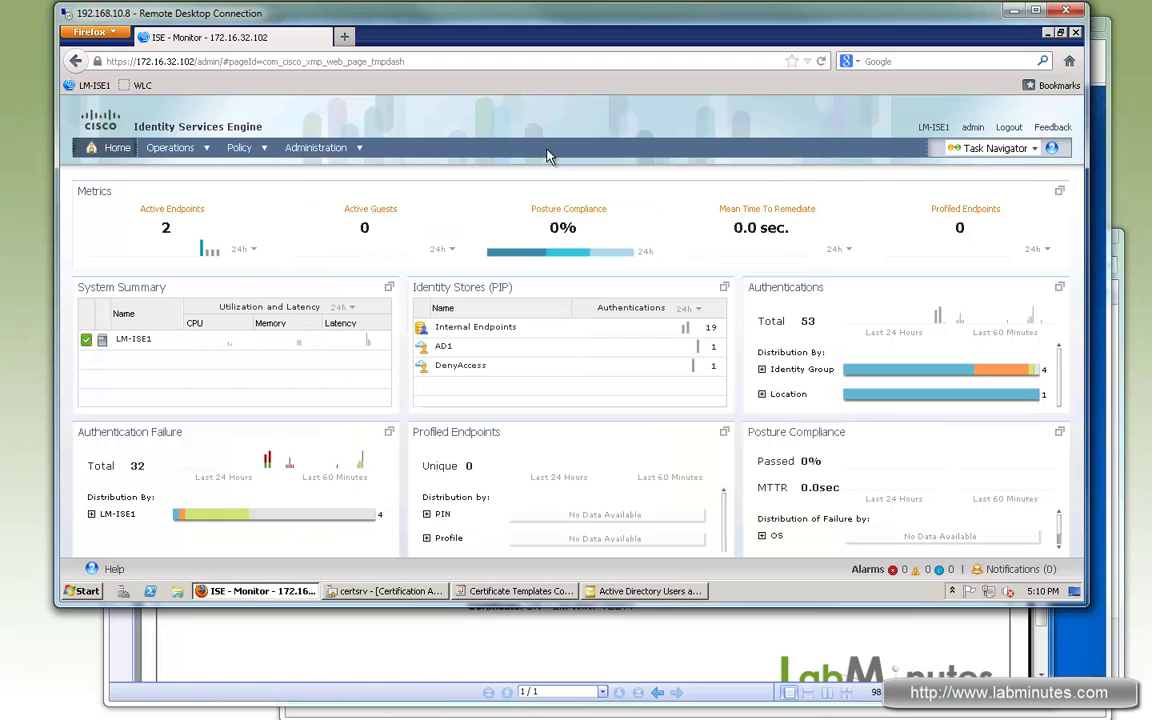
pyautogui.moveTo(239, 148)
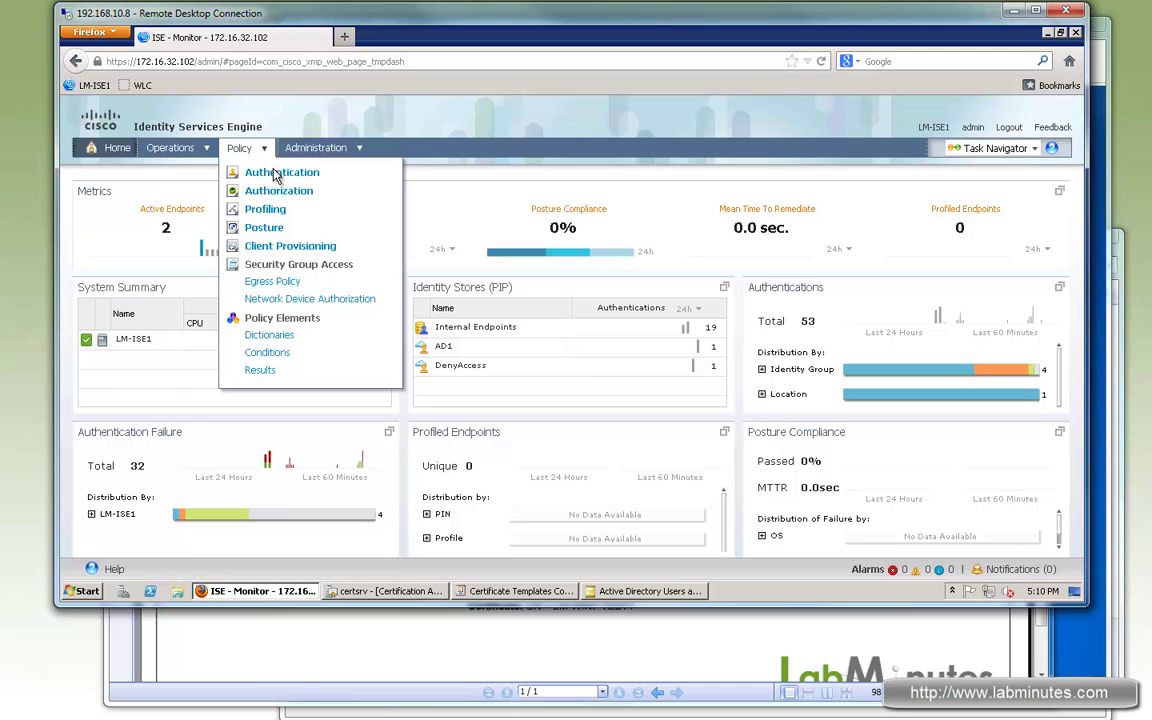
pyautogui.click(273, 176)
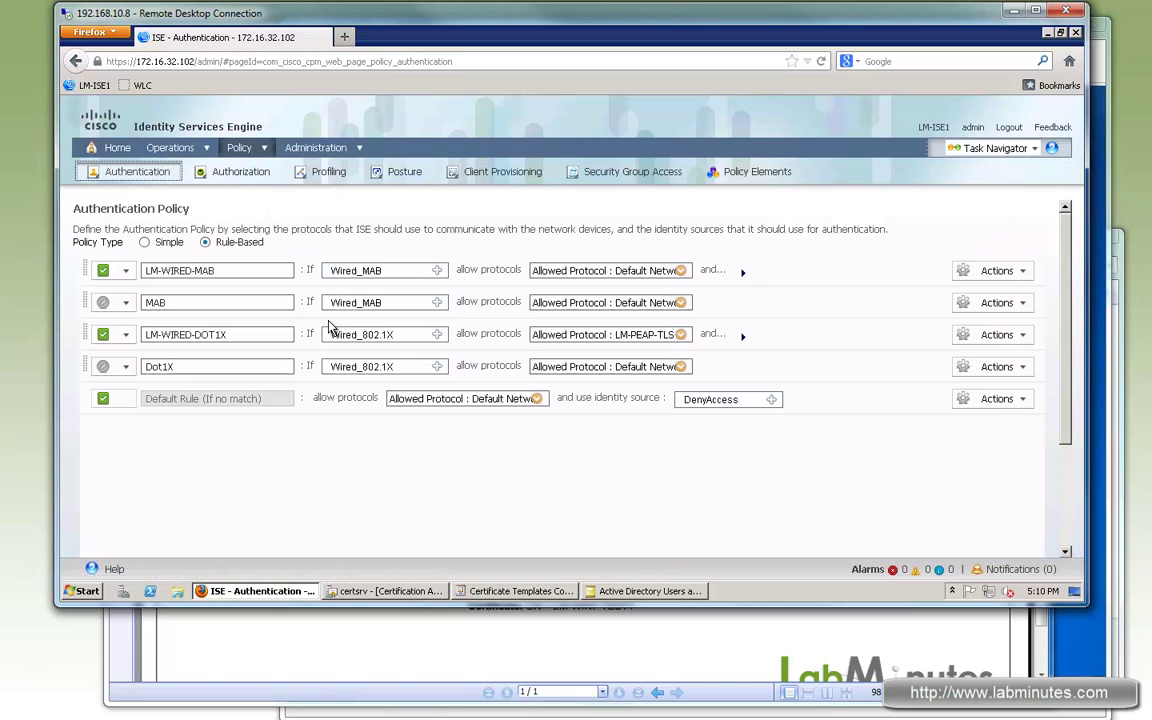
# Duplicate the LM-WIRED-DOT1X rule below itself and rename the copy LM-WLAN-DOT1X.
pyautogui.moveTo(228, 334); pyautogui.dragTo(150, 335)
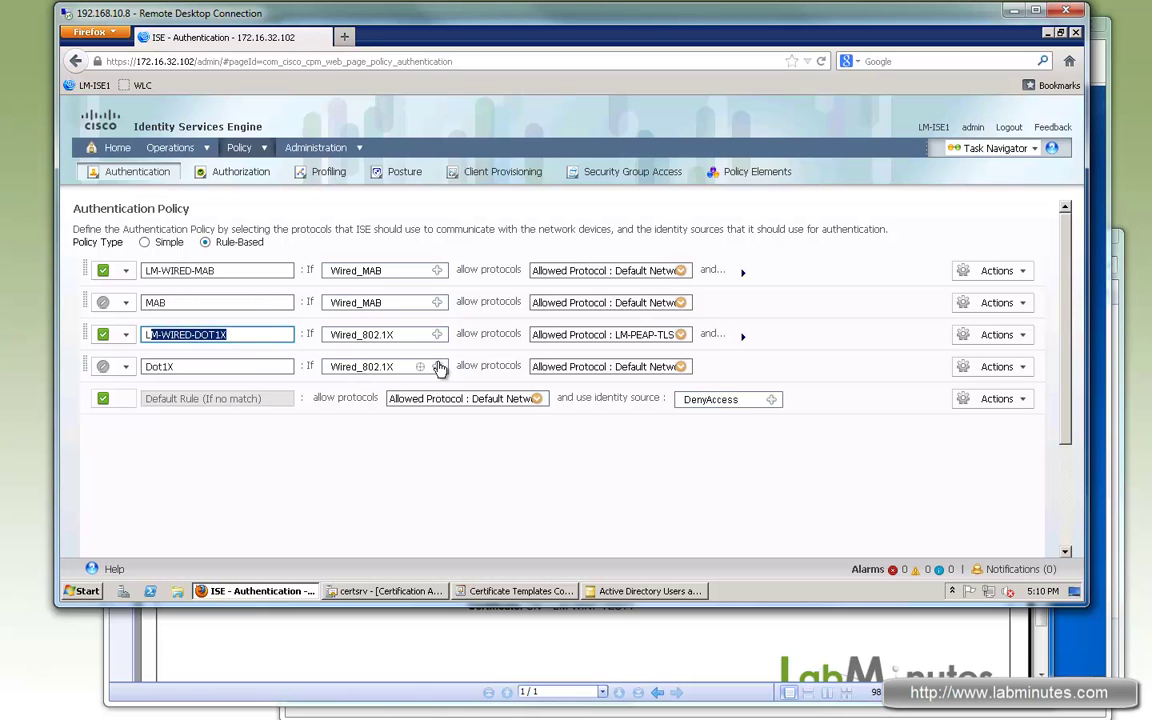
pyautogui.click(1022, 335)
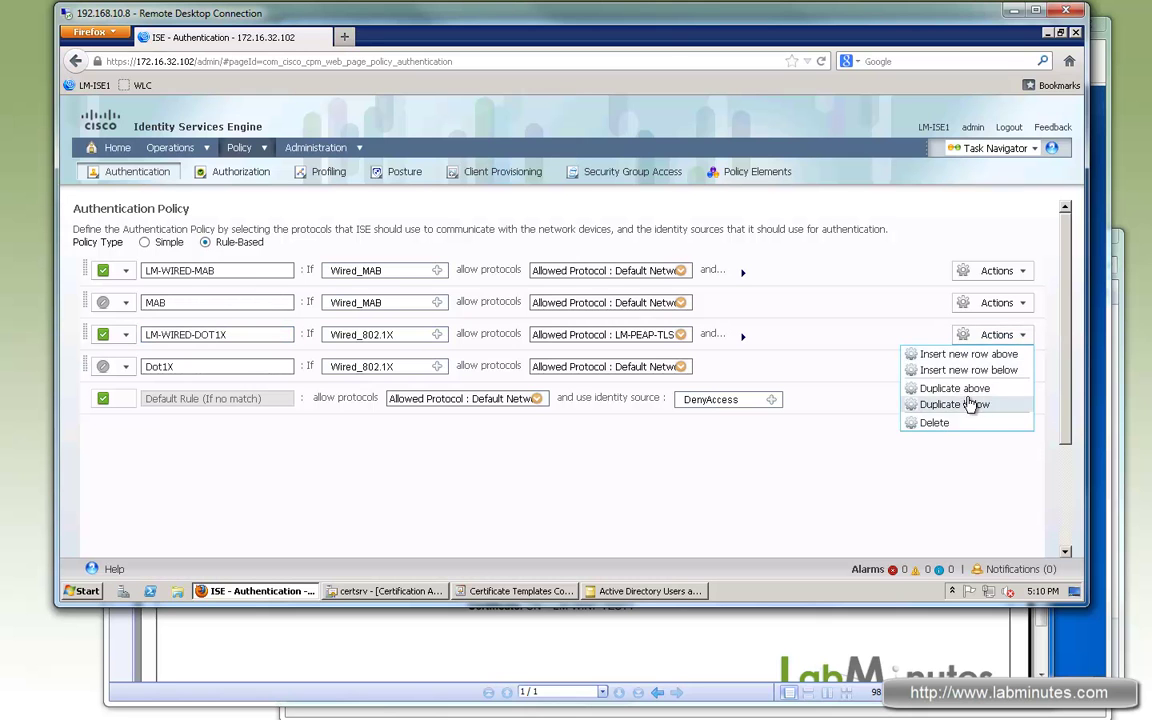
pyautogui.click(955, 404)
pyautogui.moveTo(161, 367); pyautogui.dragTo(320, 375)
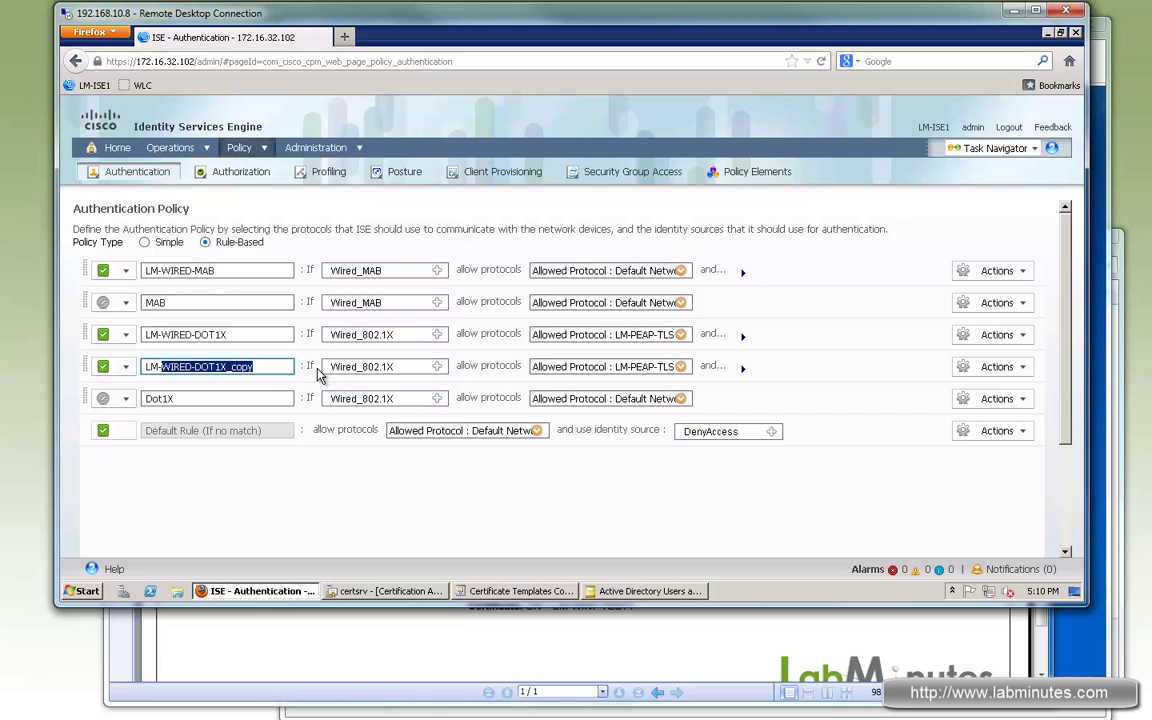
pyautogui.write('WLAN-')
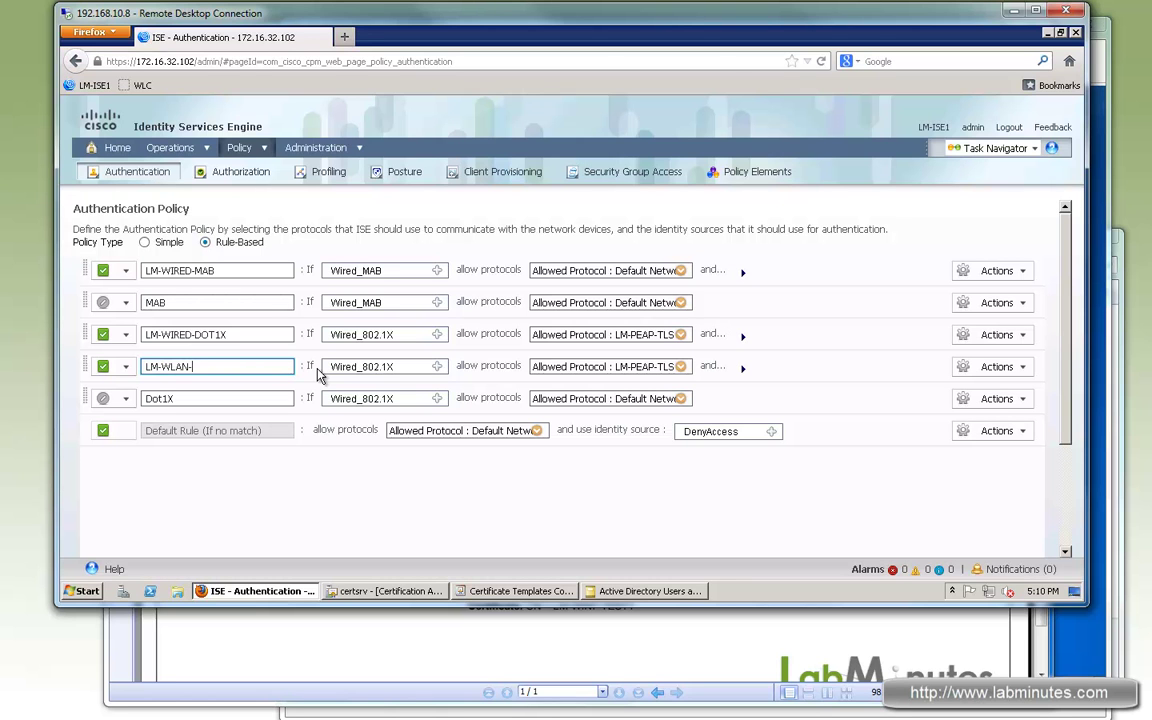
pyautogui.write('DOT1X')
# Set the LM-WLAN-DOT1X rule's condition to the Wireless_802.1X library condition.
pyautogui.click(439, 368)
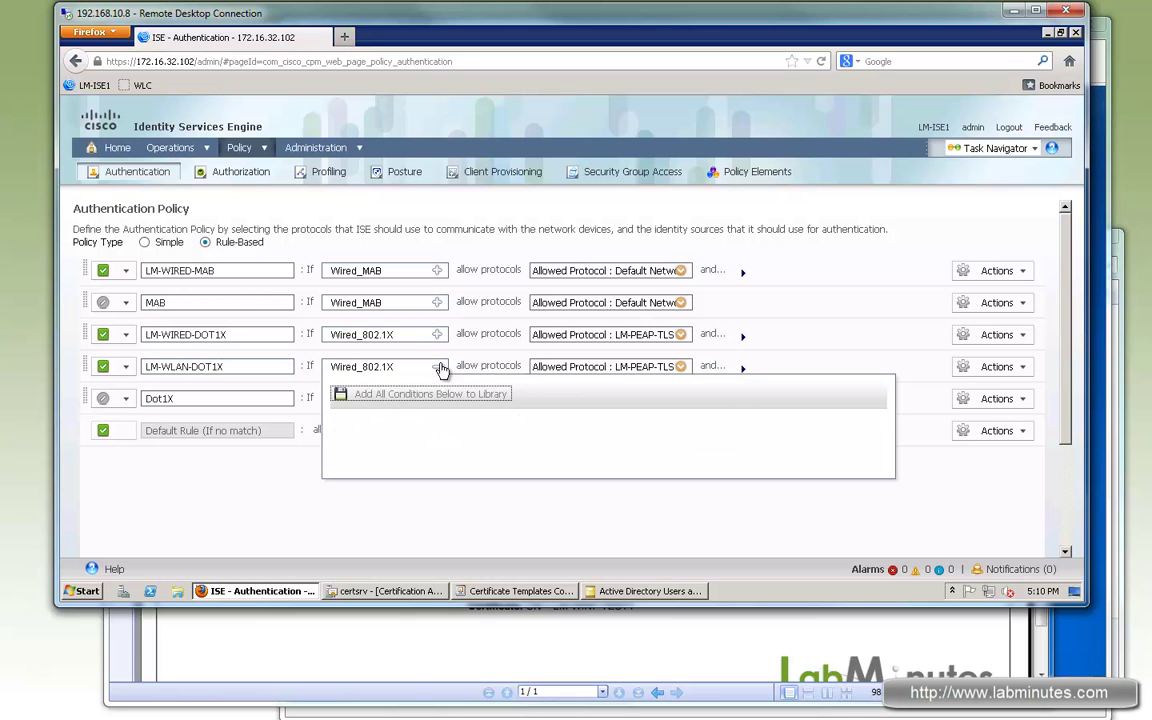
pyautogui.click(444, 437)
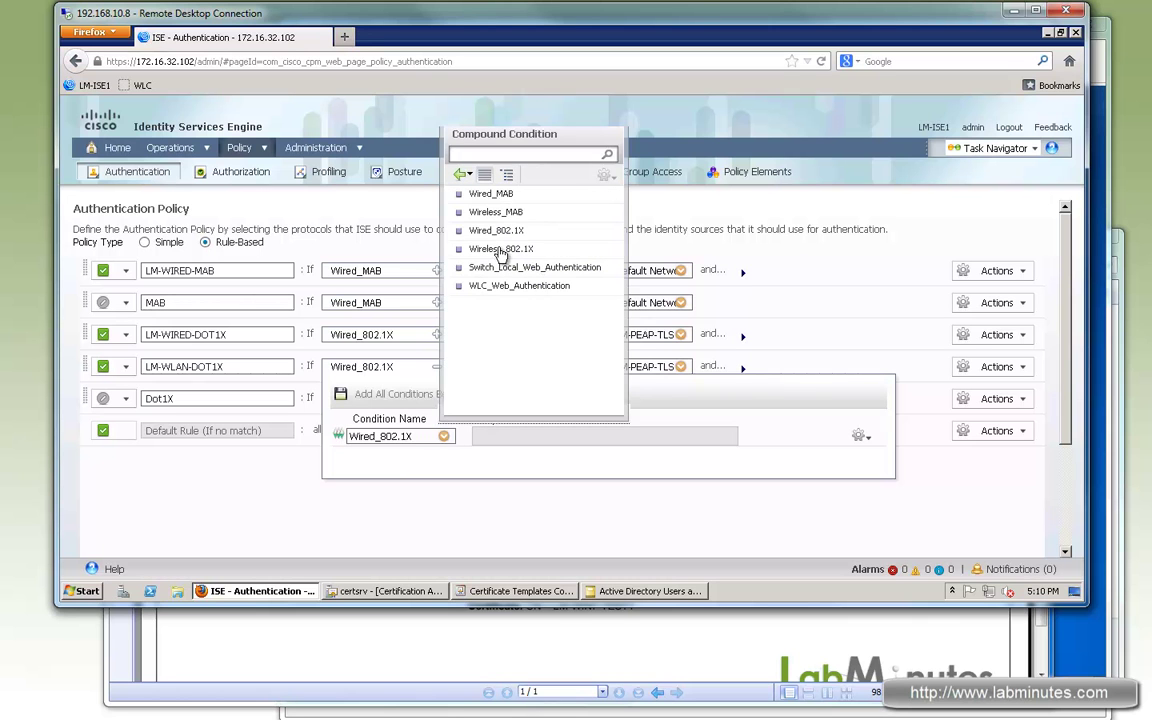
pyautogui.click(500, 249)
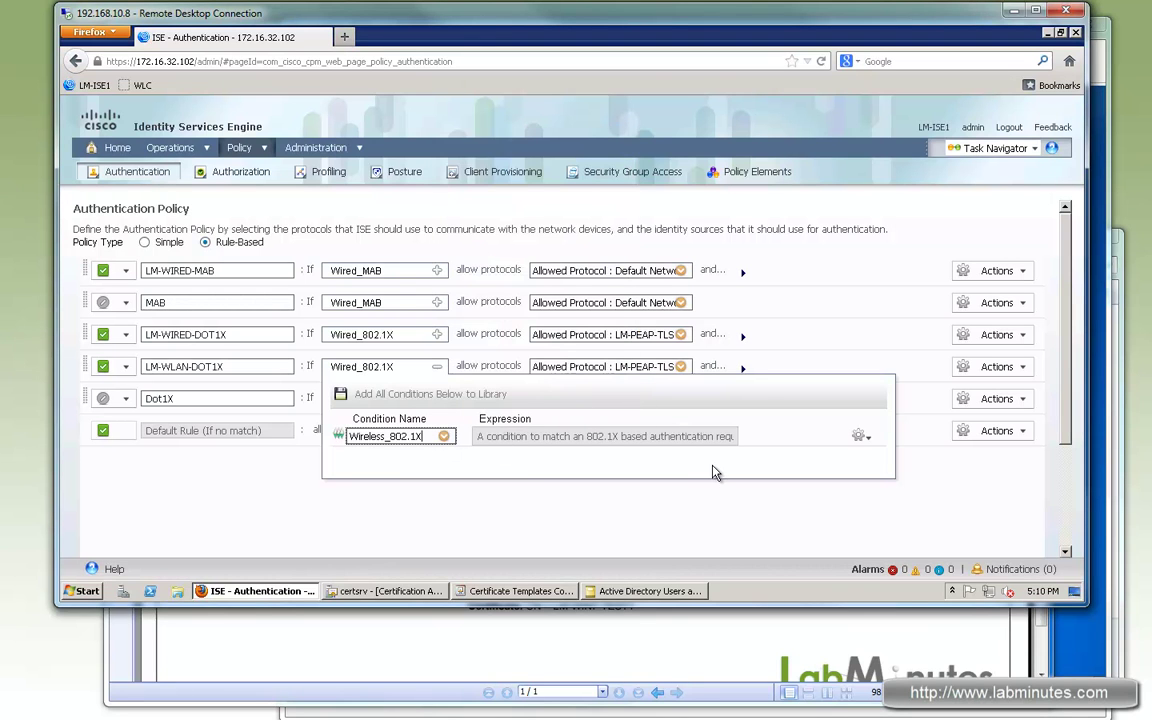
pyautogui.click(698, 328)
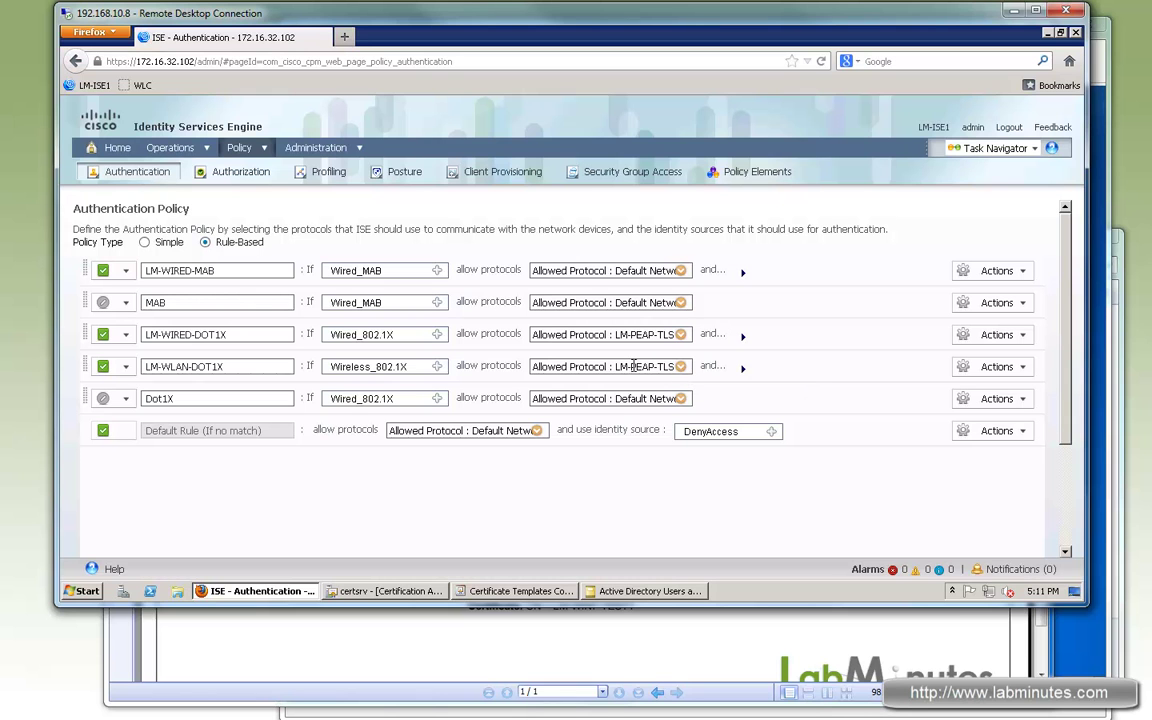
# Save the authentication policy with LM-WLAN-DOT1X and switch to the Authorization policy rules.
pyautogui.click(743, 368)
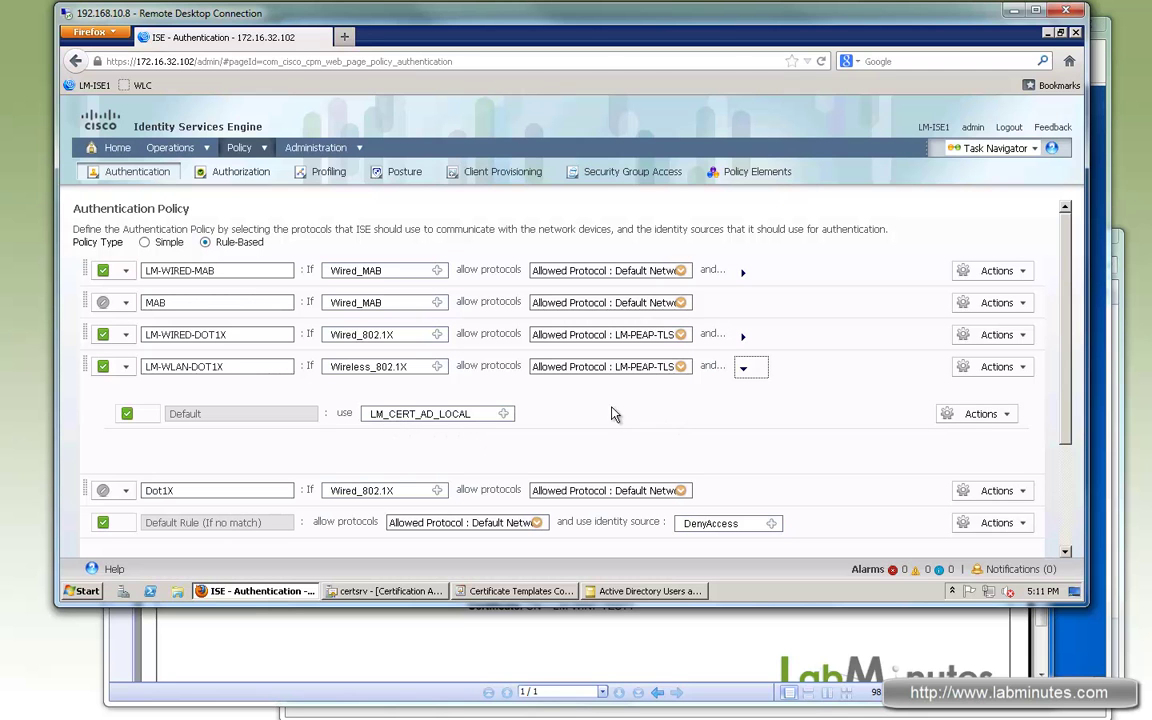
pyautogui.scroll(-3, 1017, 452)
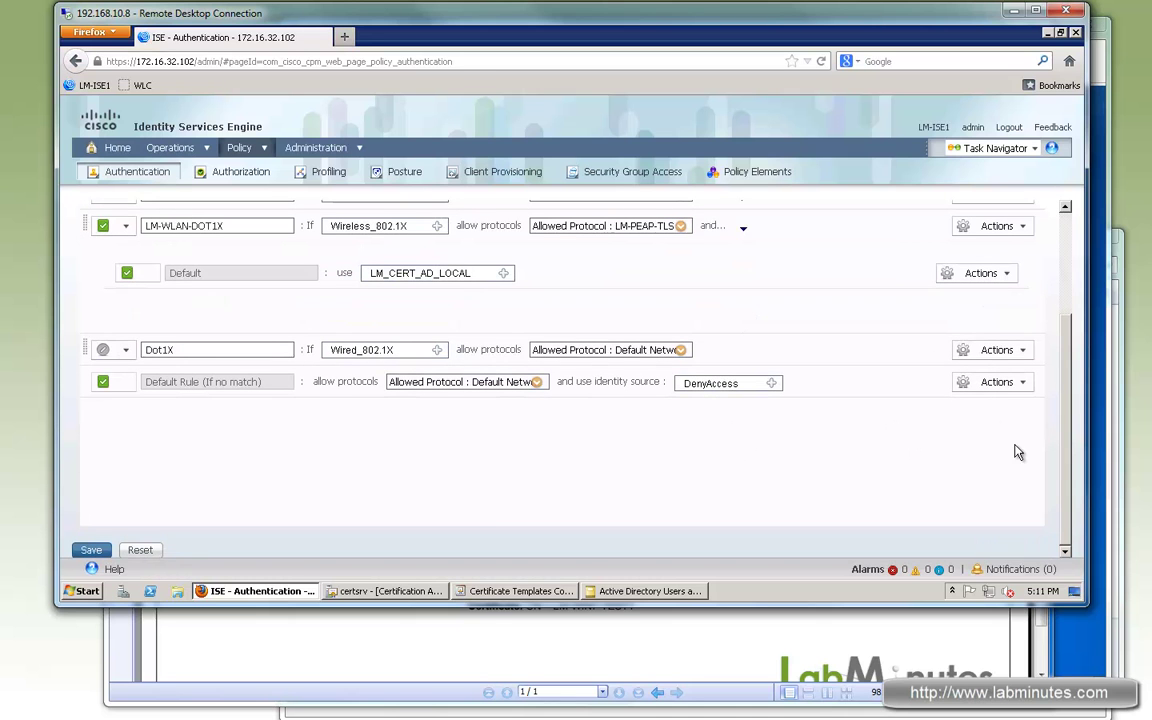
pyautogui.click(91, 550)
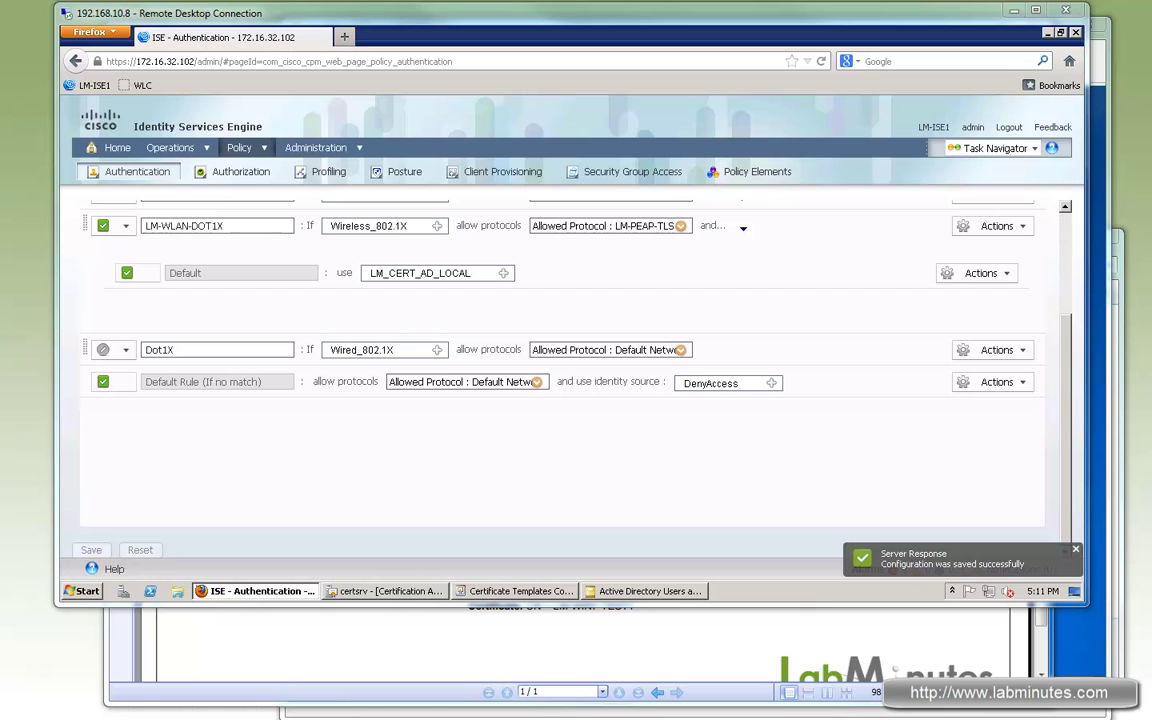
pyautogui.click(228, 175)
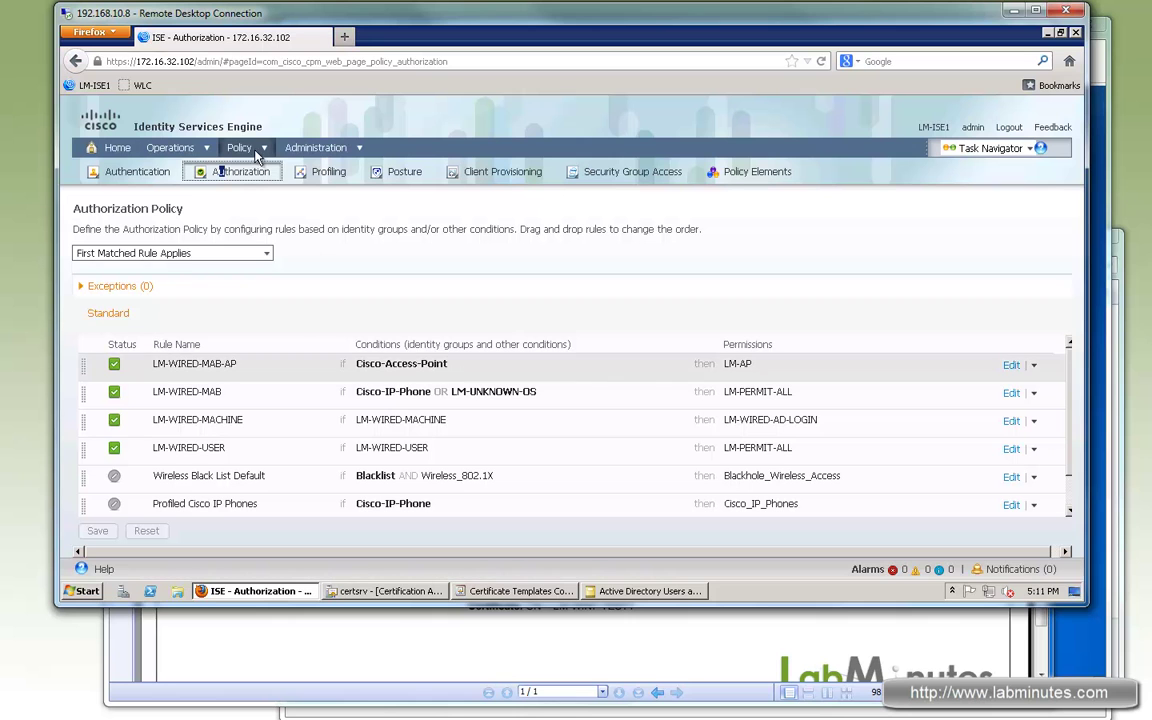
# Open Policy > Conditions in a new browser tab and list the Authorization Compound Conditions.
pyautogui.click(259, 153)
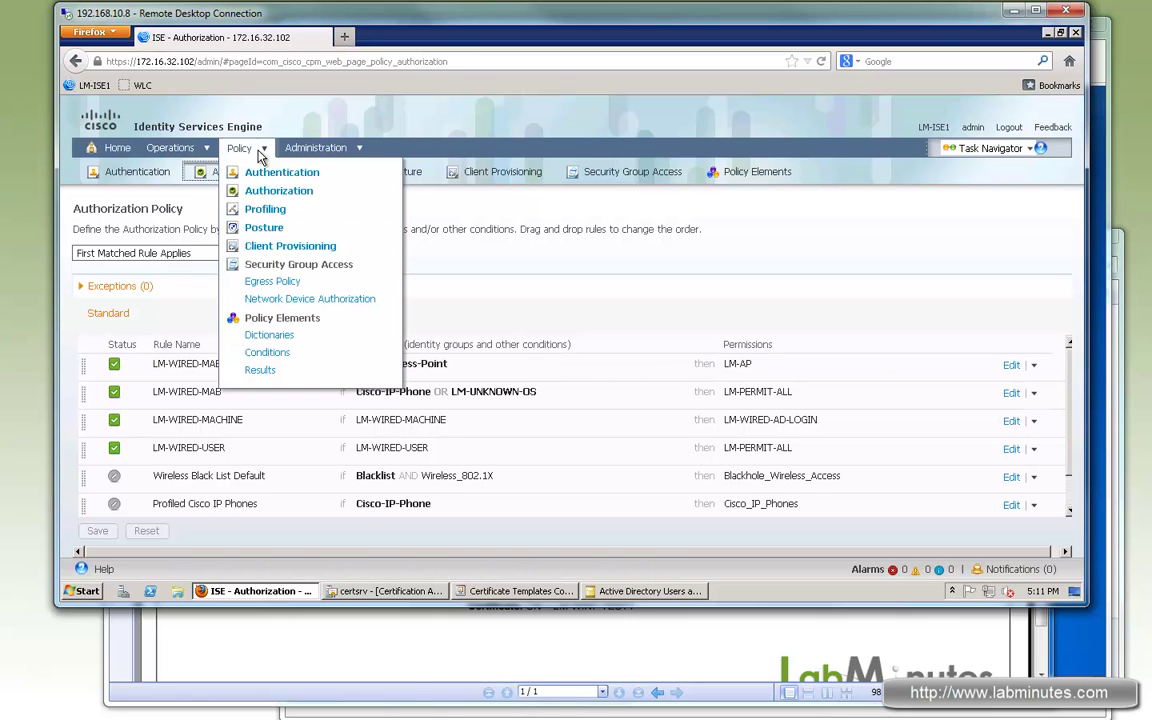
pyautogui.rightClick(268, 356)
pyautogui.click(305, 364)
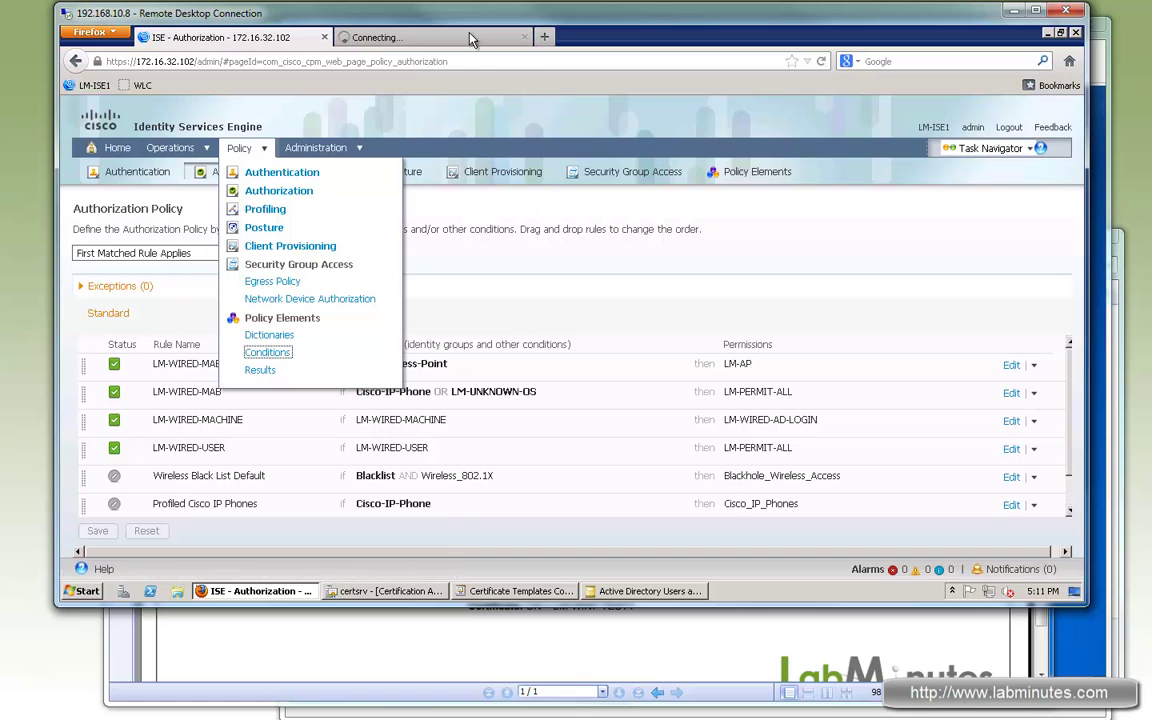
pyautogui.click(443, 37)
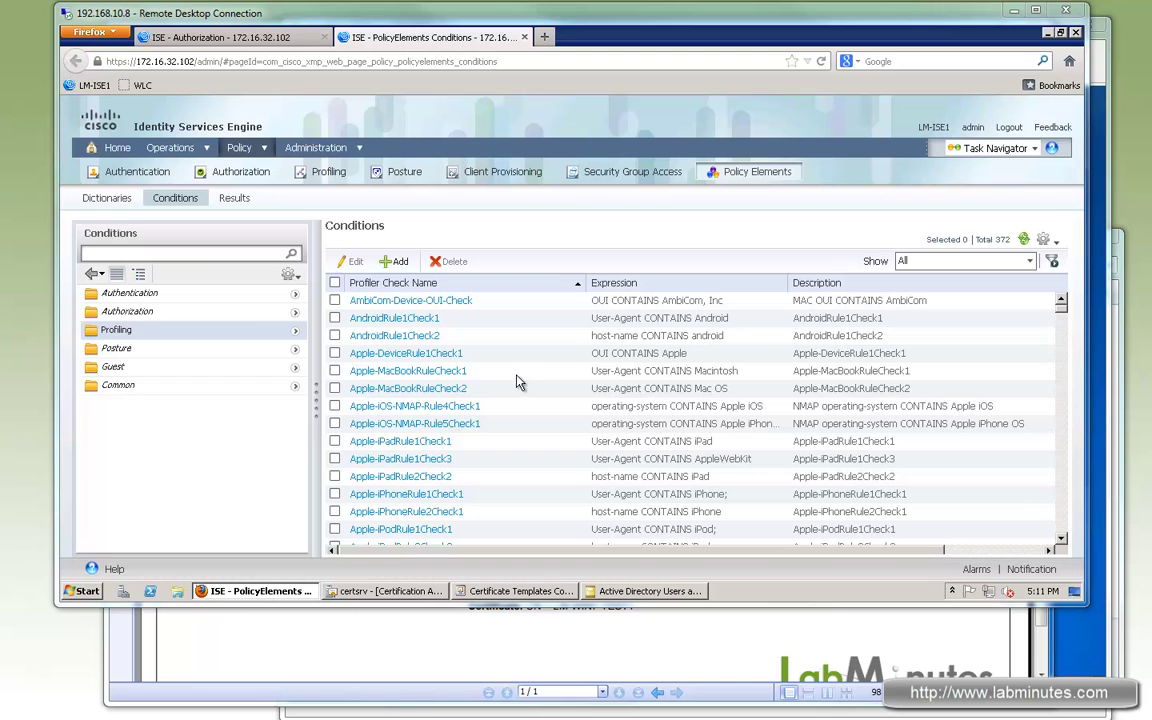
pyautogui.click(295, 311)
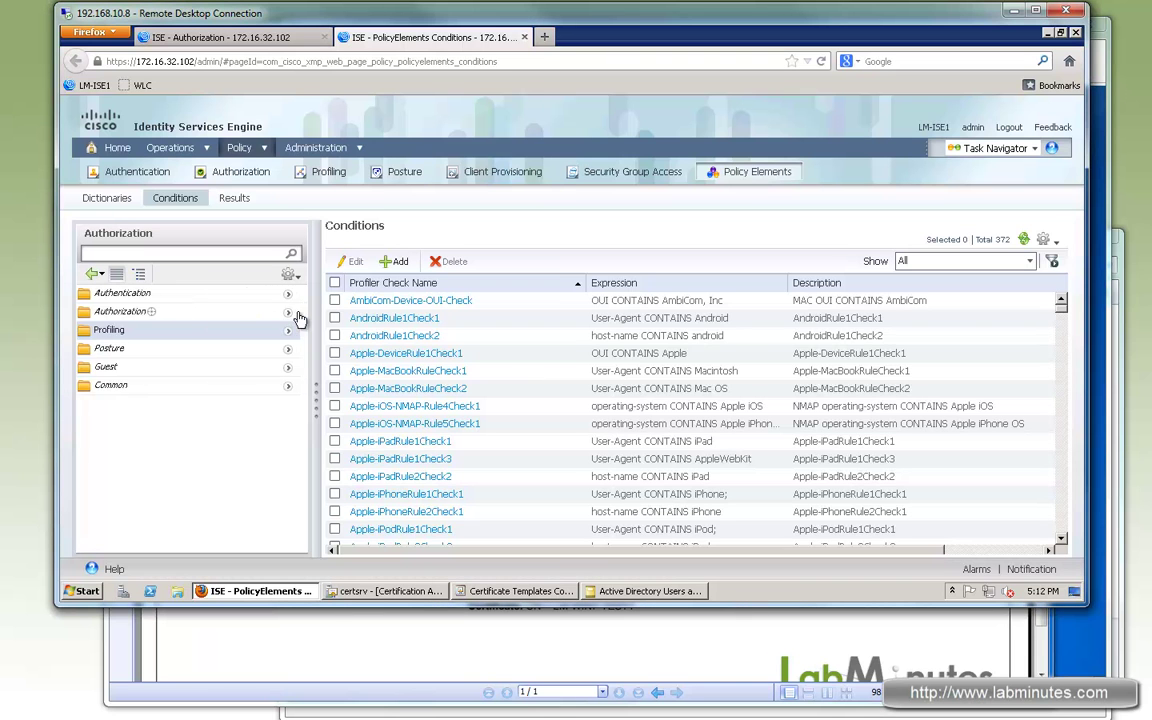
pyautogui.click(115, 311)
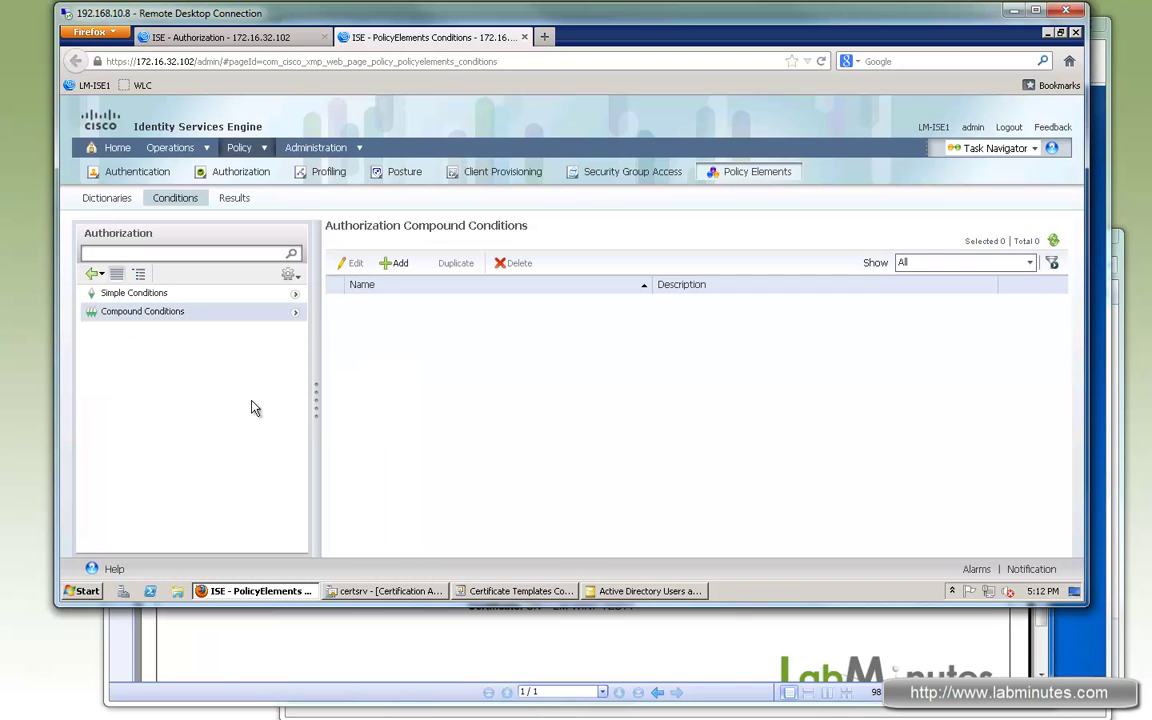
# Open LM-WLAN-MACHINE and add a blank fourth attribute/value row below the AD1:ExternalGroups row.
pyautogui.click(366, 375)
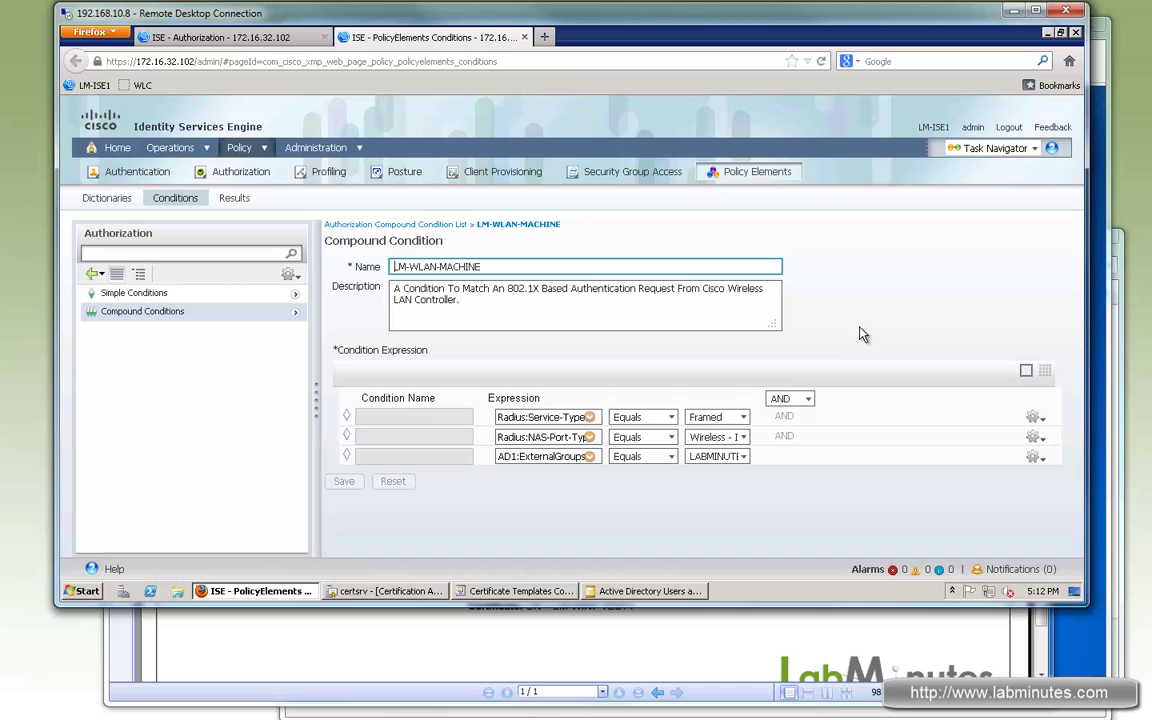
pyautogui.moveTo(566, 437); pyautogui.dragTo(536, 438)
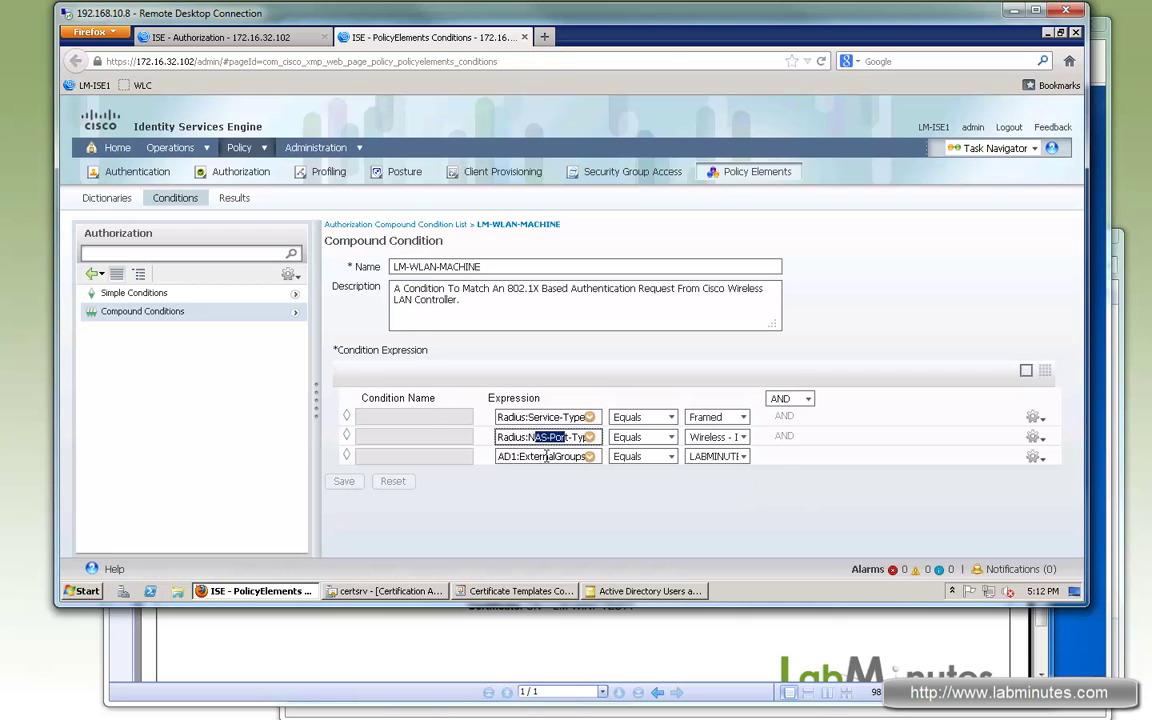
pyautogui.moveTo(521, 456); pyautogui.dragTo(584, 456)
pyautogui.click(744, 462)
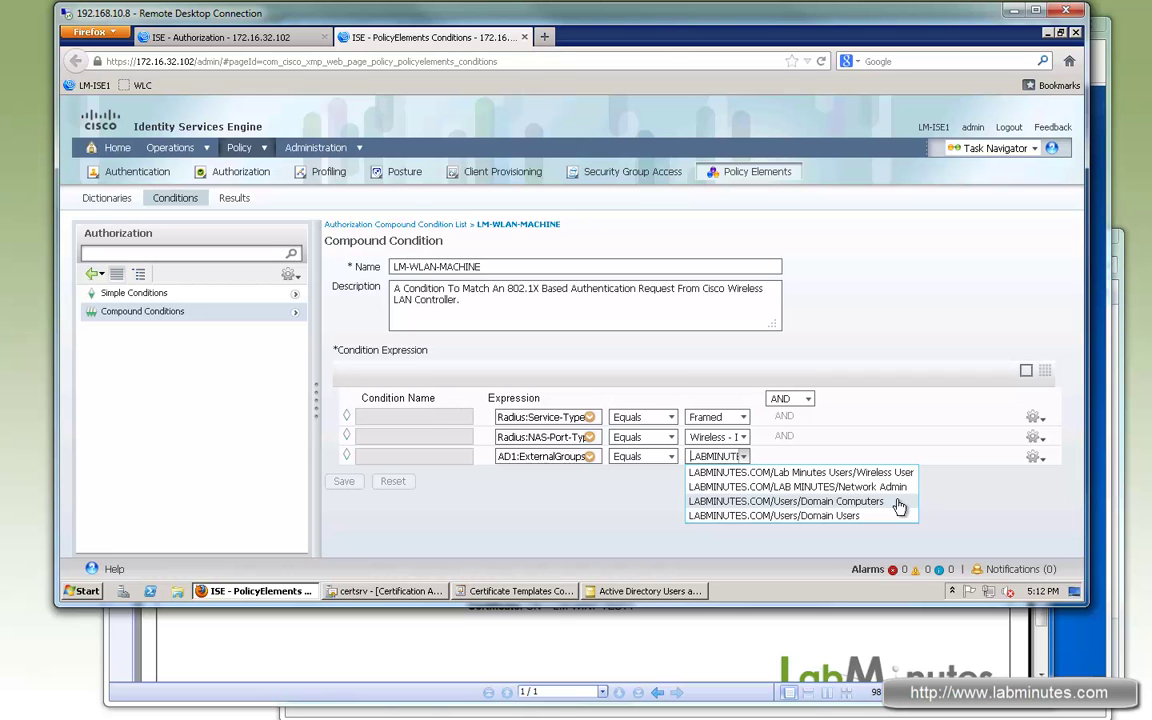
pyautogui.click(1037, 457)
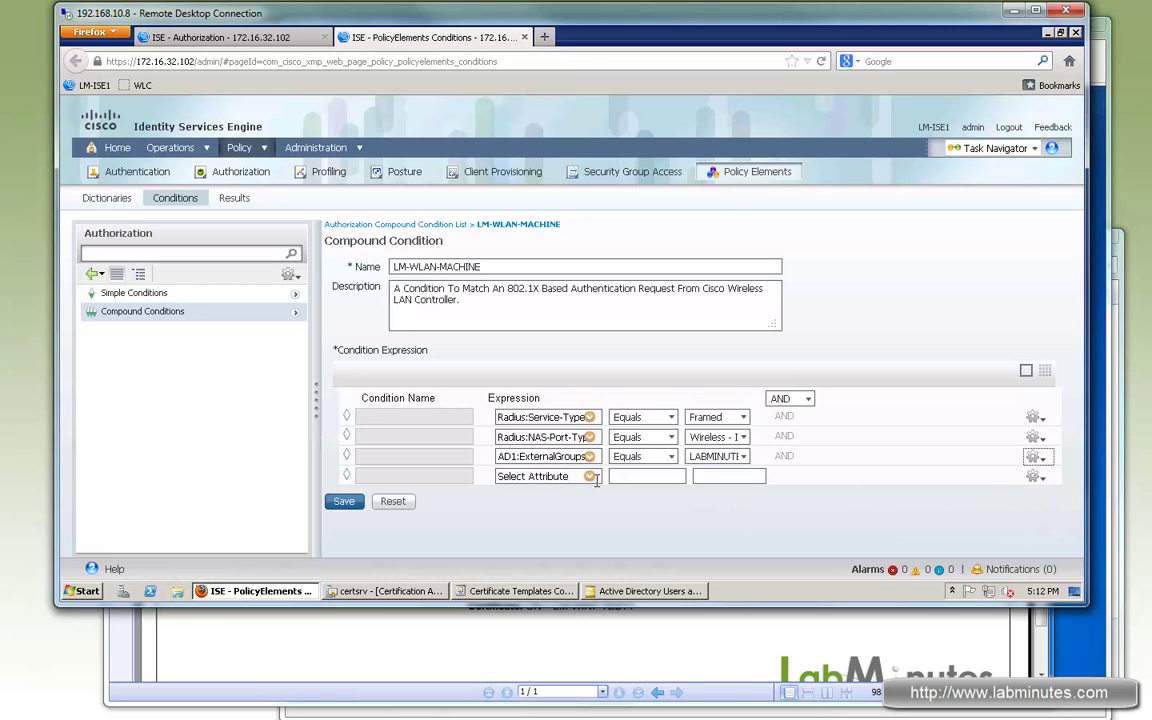
# Make the fourth row read Network Access:EapAuthentication Equals EAP-TLS.
pyautogui.click(590, 477)
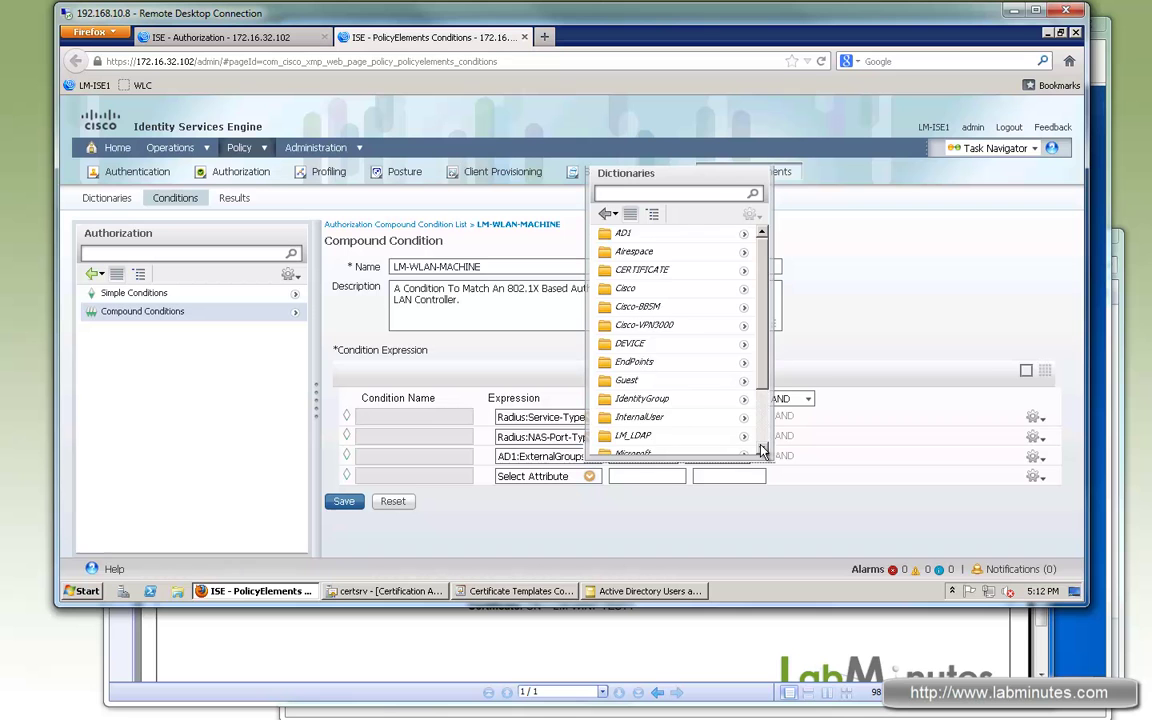
pyautogui.scroll(-2, 760, 450)
pyautogui.click(745, 411)
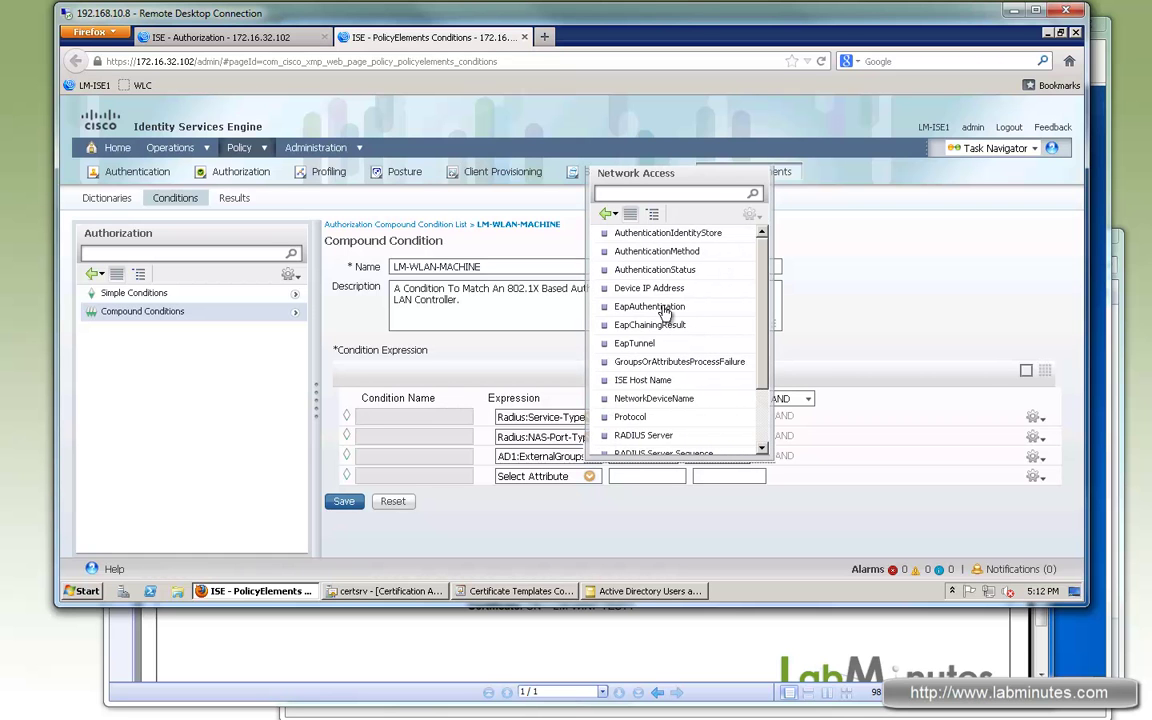
pyautogui.click(650, 307)
pyautogui.click(717, 474)
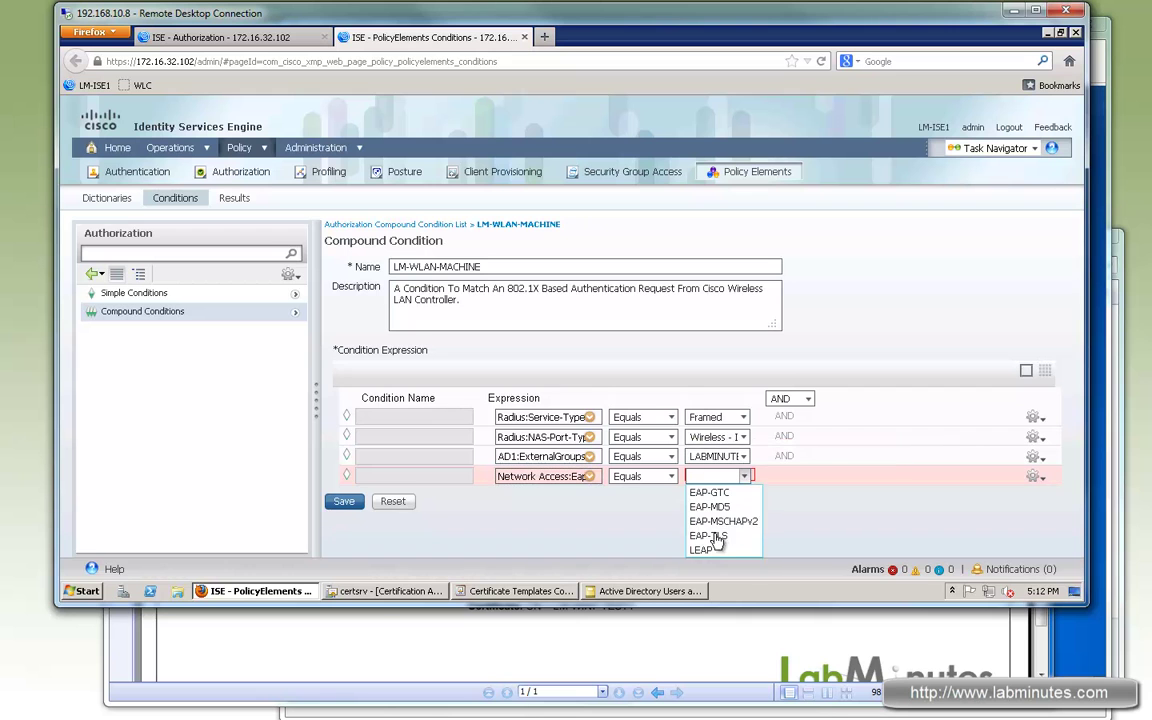
pyautogui.click(727, 542)
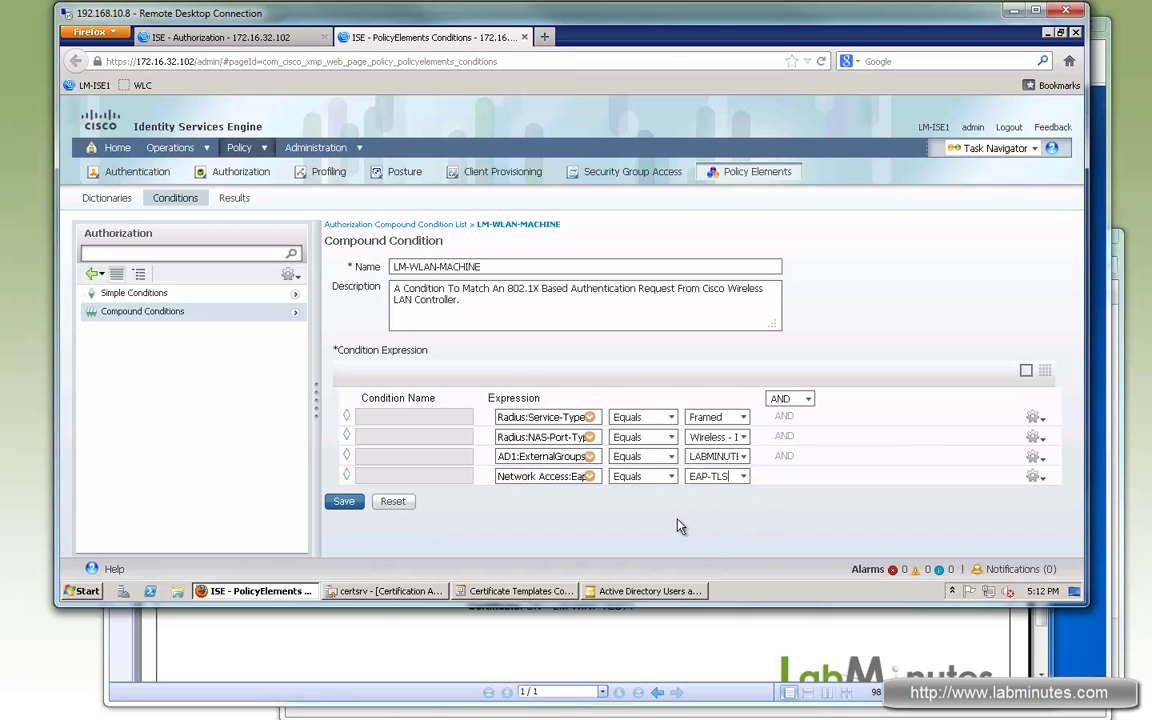
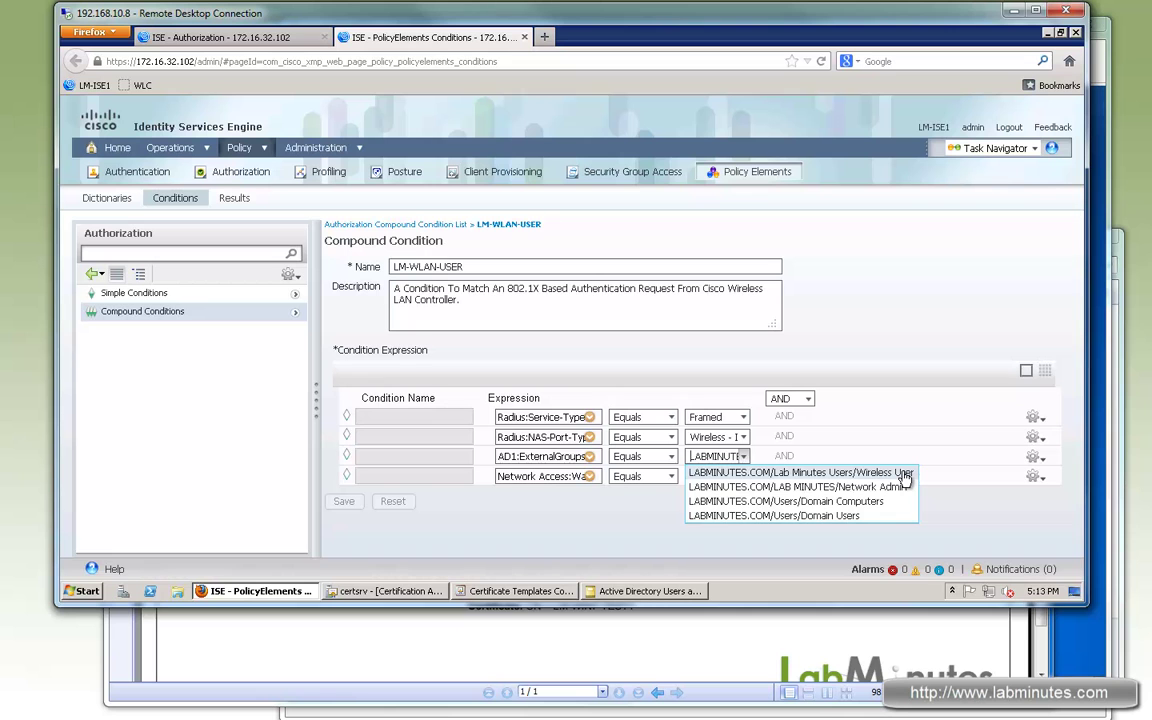
# Pick the Lab Minutes wireless users group, set the fourth expression to Network Access EapAuthentication Equals EAP-TLS, and save.
pyautogui.click(889, 472)
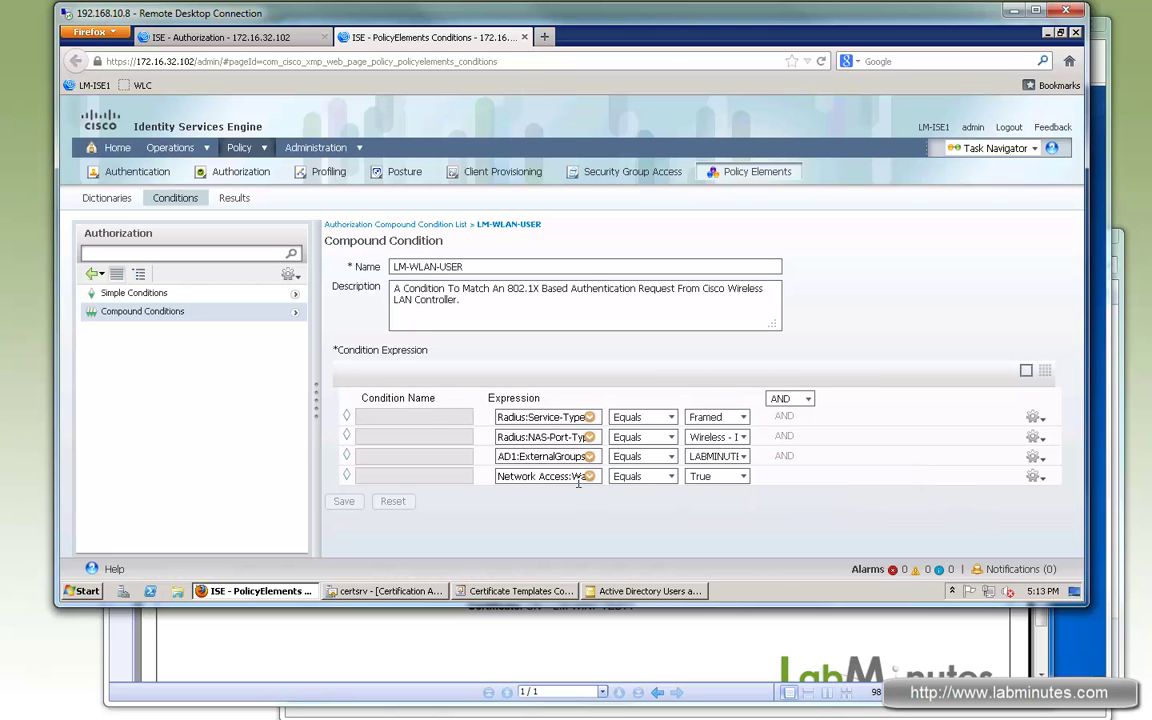
pyautogui.click(590, 477)
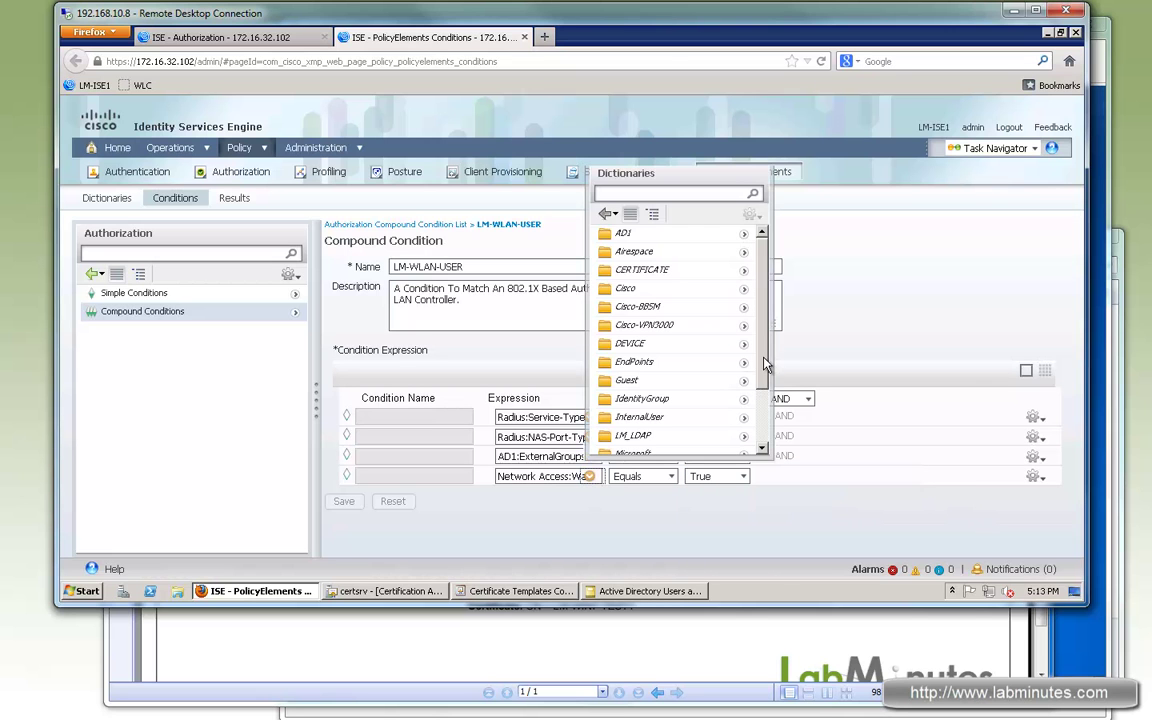
pyautogui.scroll(-3, 748, 420)
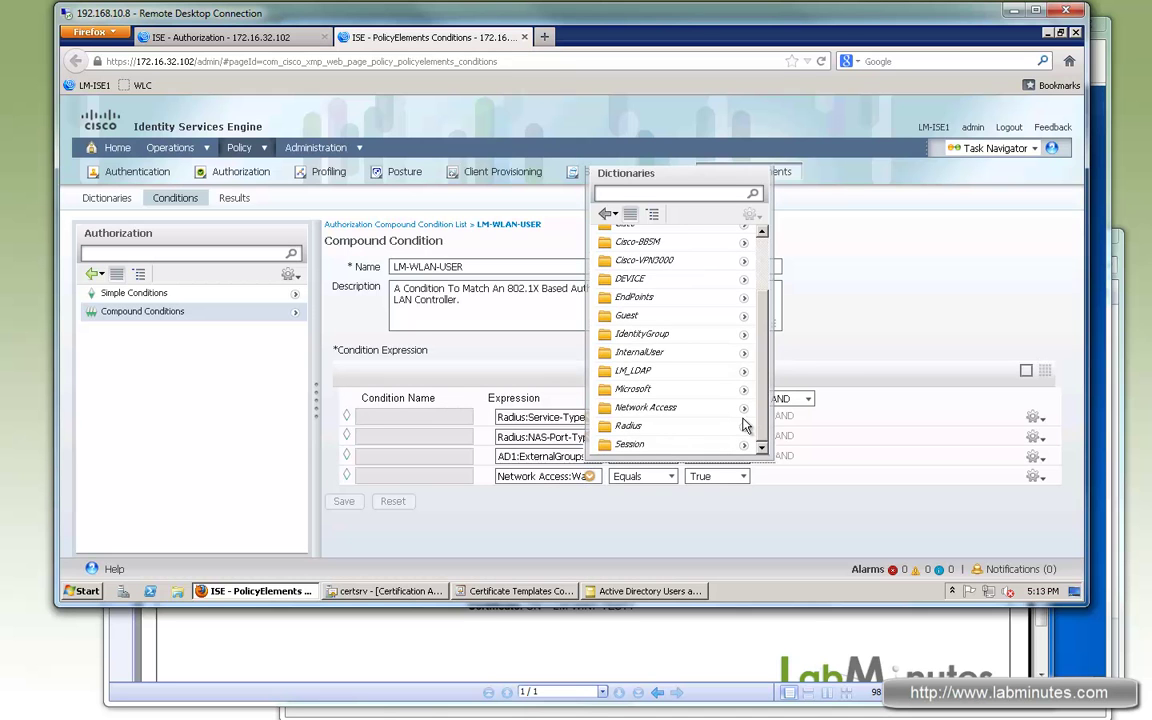
pyautogui.click(744, 411)
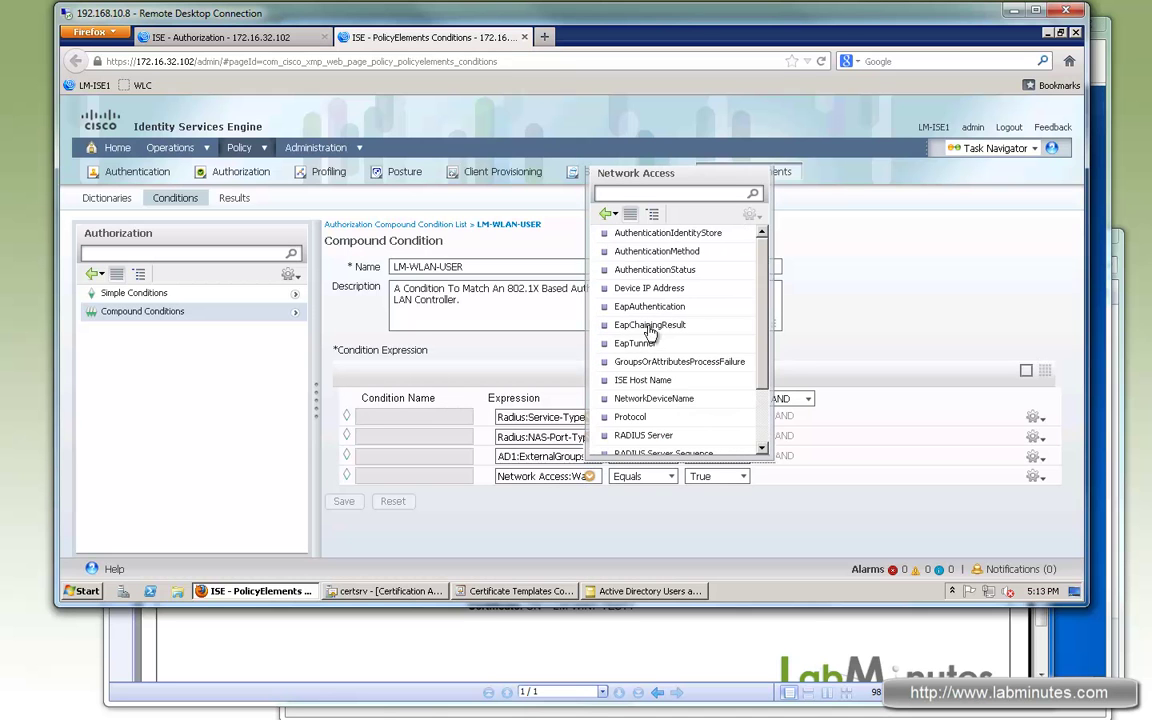
pyautogui.click(655, 310)
pyautogui.click(746, 477)
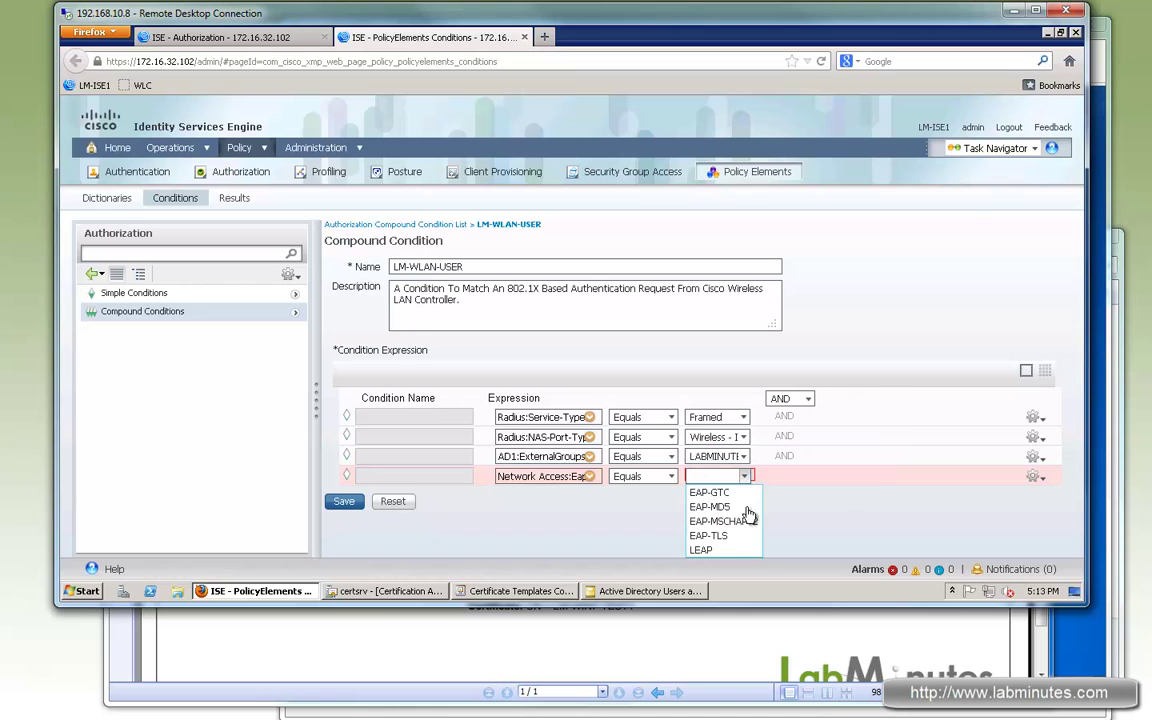
pyautogui.click(710, 536)
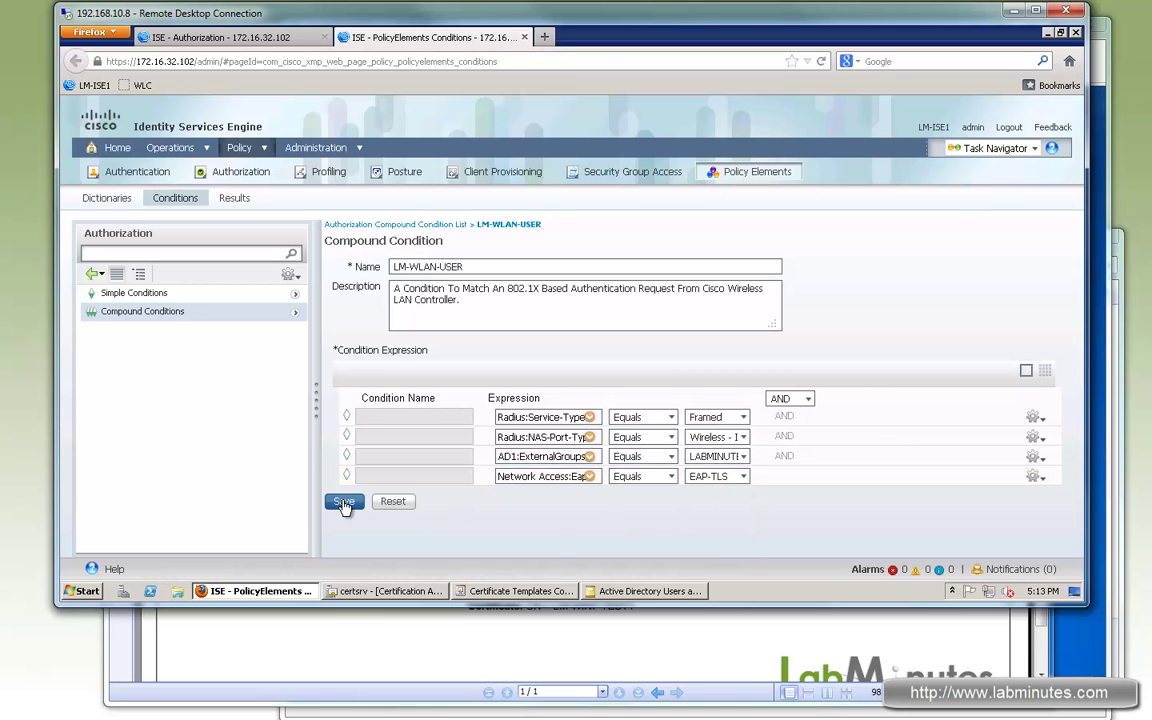
pyautogui.click(343, 501)
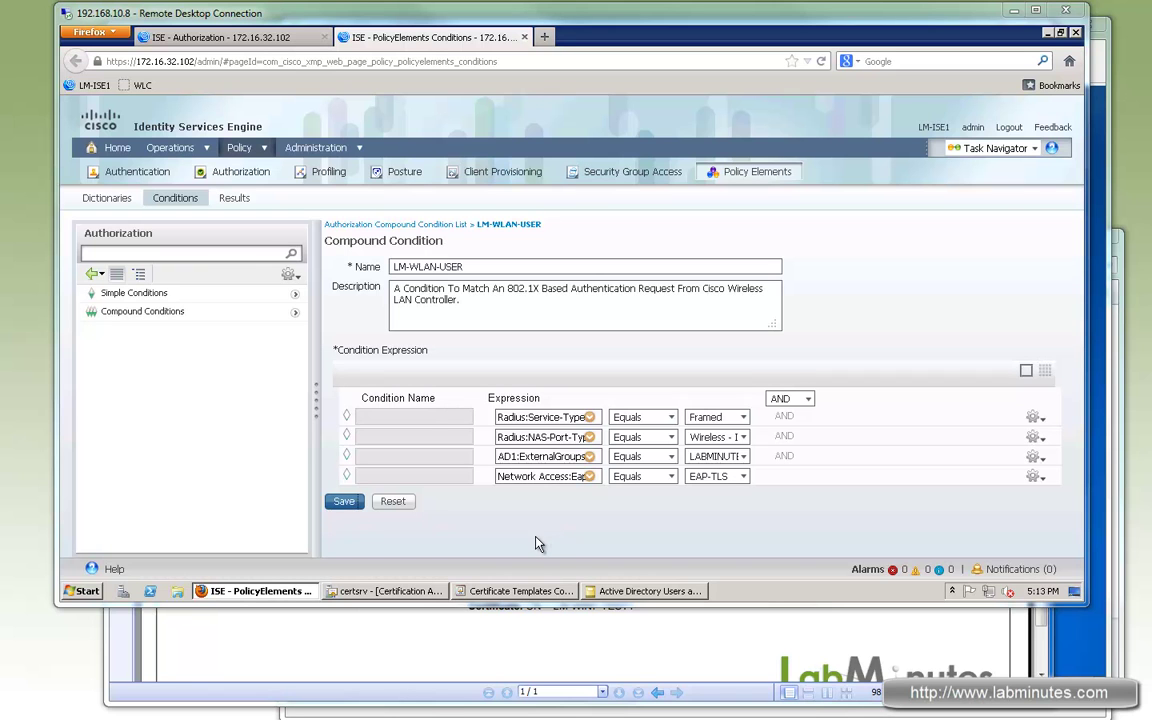
# Log in to the Wireless LAN Controller in a new tab and list its Access Control Lists.
pyautogui.click(545, 38)
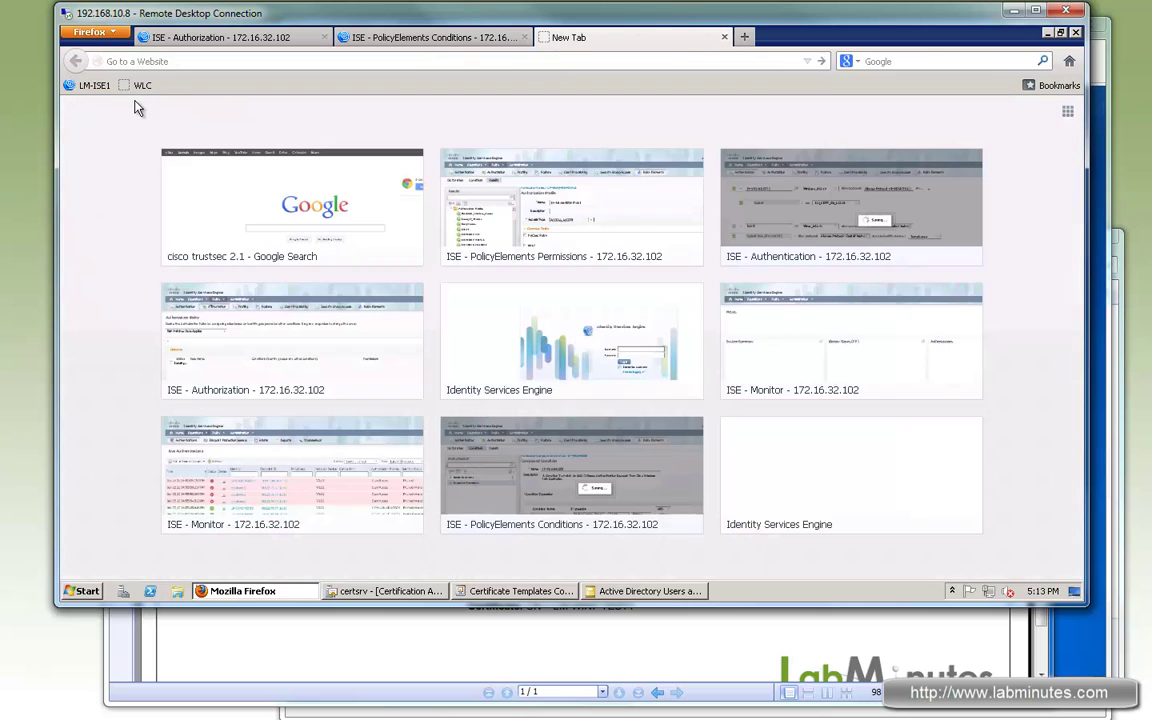
pyautogui.click(143, 87)
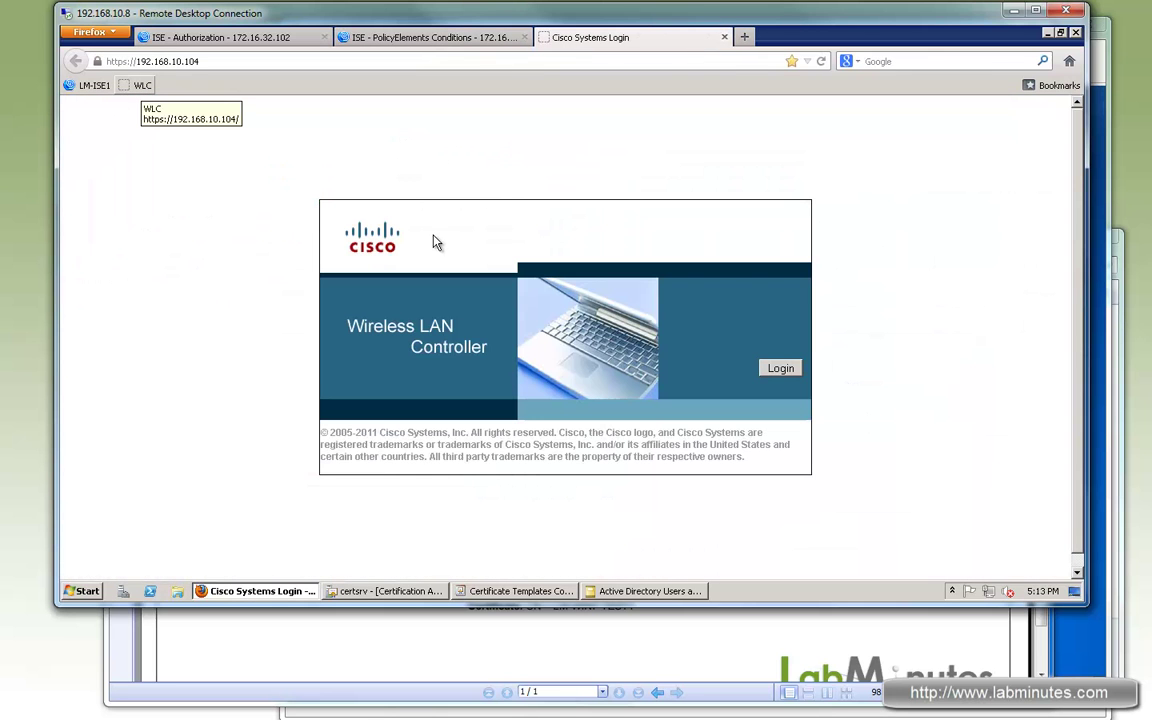
pyautogui.click(781, 369)
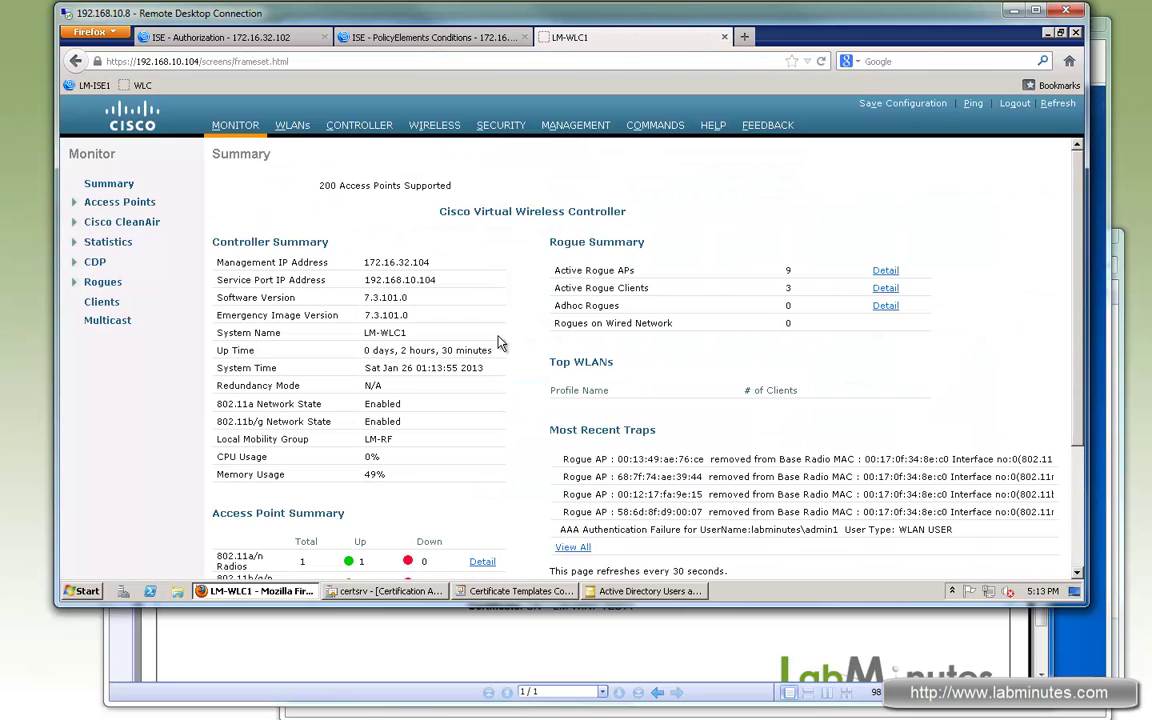
pyautogui.click(510, 128)
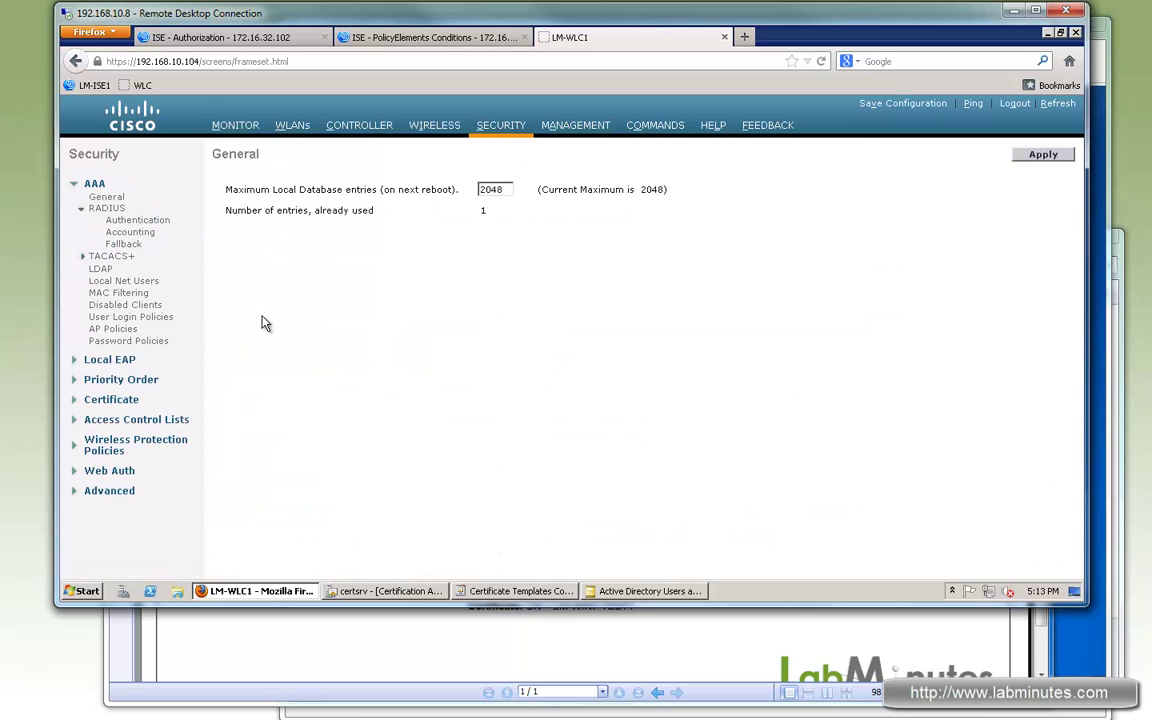
pyautogui.click(170, 425)
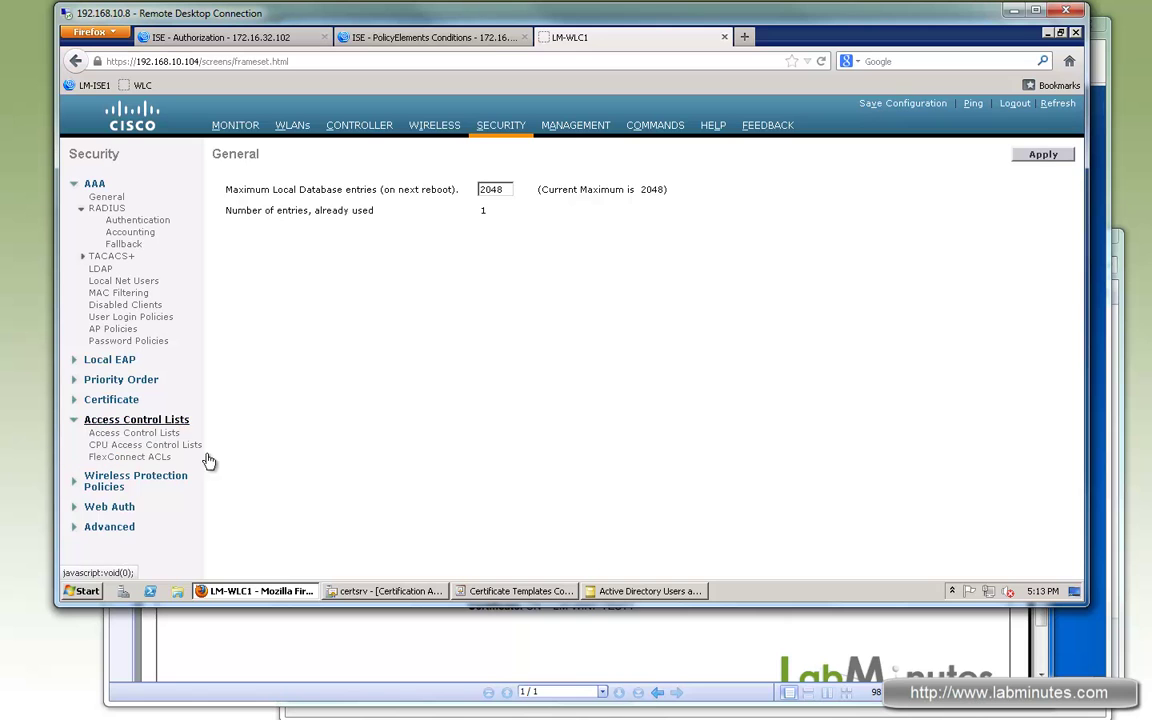
pyautogui.click(130, 433)
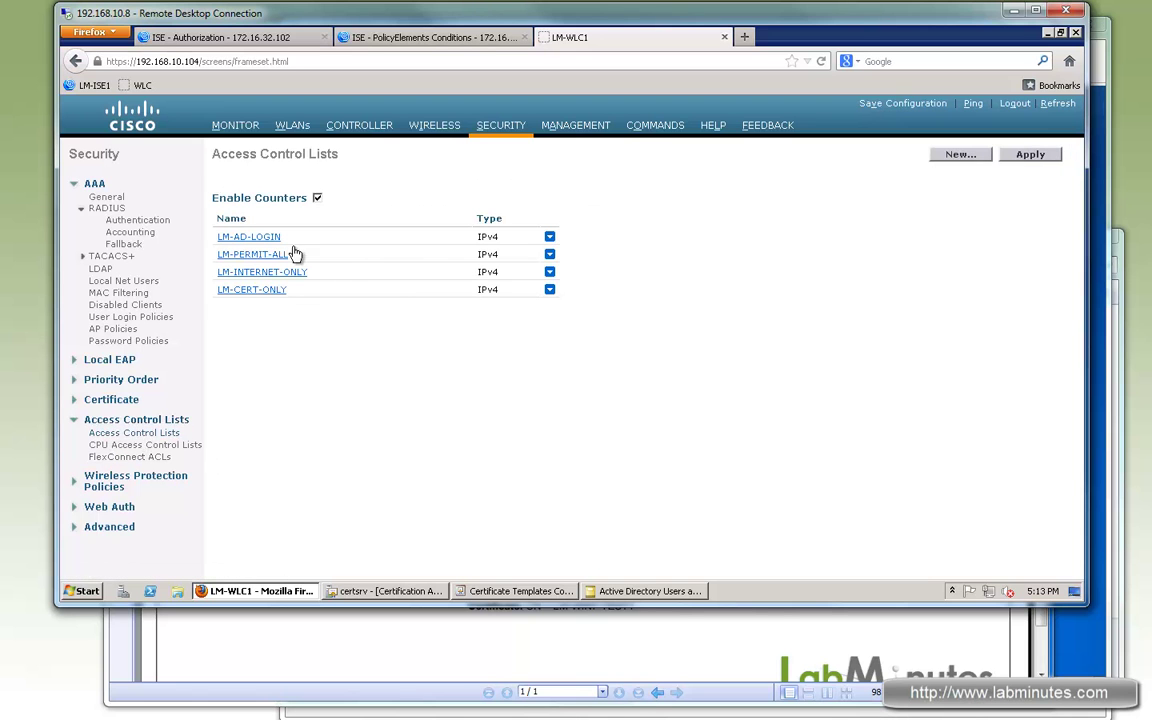
# Review the LM-AD-LOGIN rules, including DHCP Server, destination 172.16.32.40, Outbound and Any directions.
pyautogui.click(252, 237)
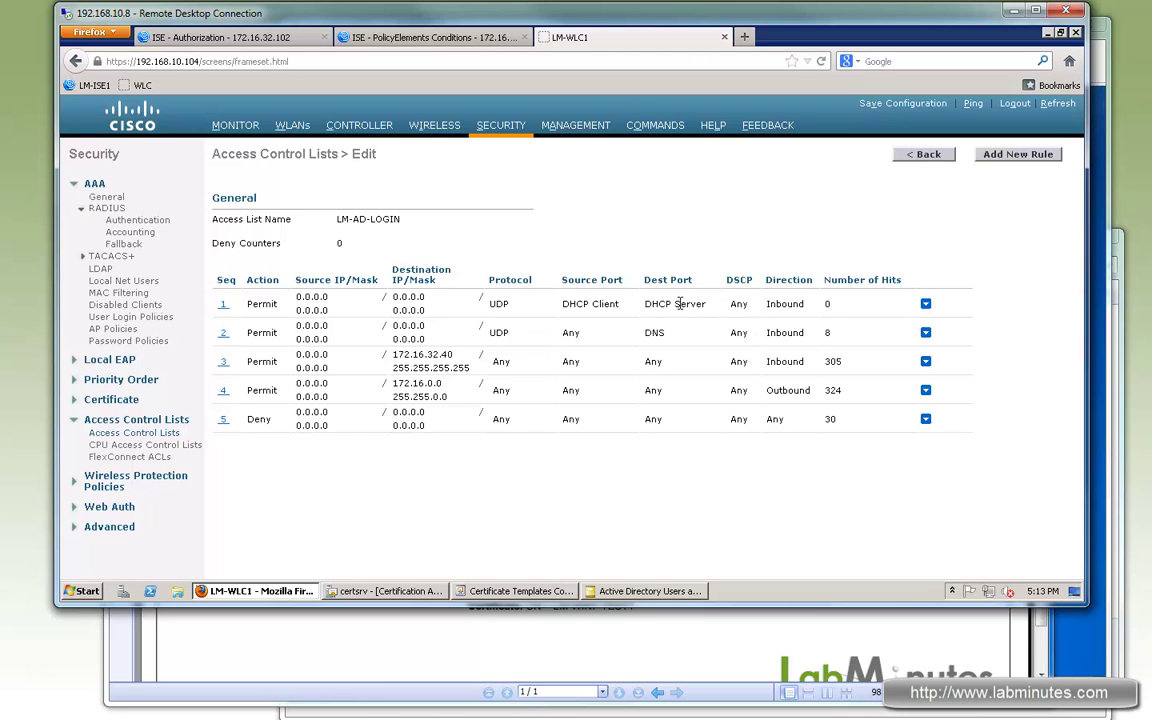
pyautogui.moveTo(705, 303); pyautogui.dragTo(665, 333)
pyautogui.click(487, 368)
pyautogui.doubleClick(499, 361)
pyautogui.moveTo(397, 354); pyautogui.dragTo(457, 353)
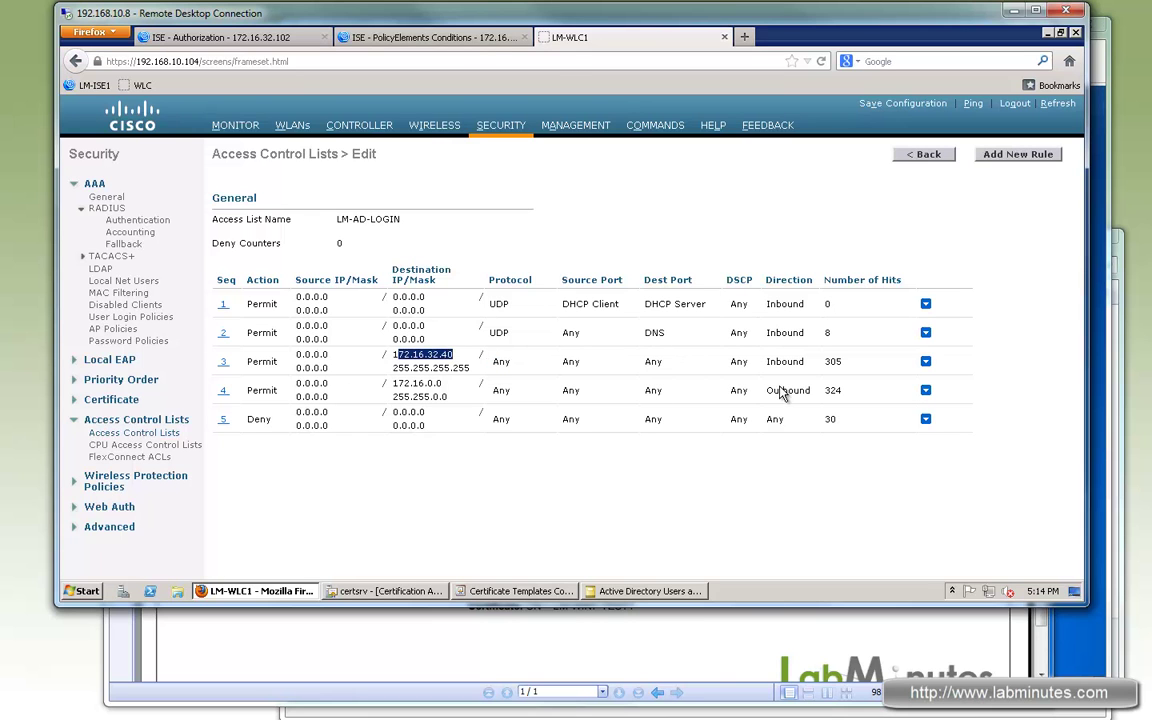
pyautogui.moveTo(796, 392); pyautogui.dragTo(735, 390)
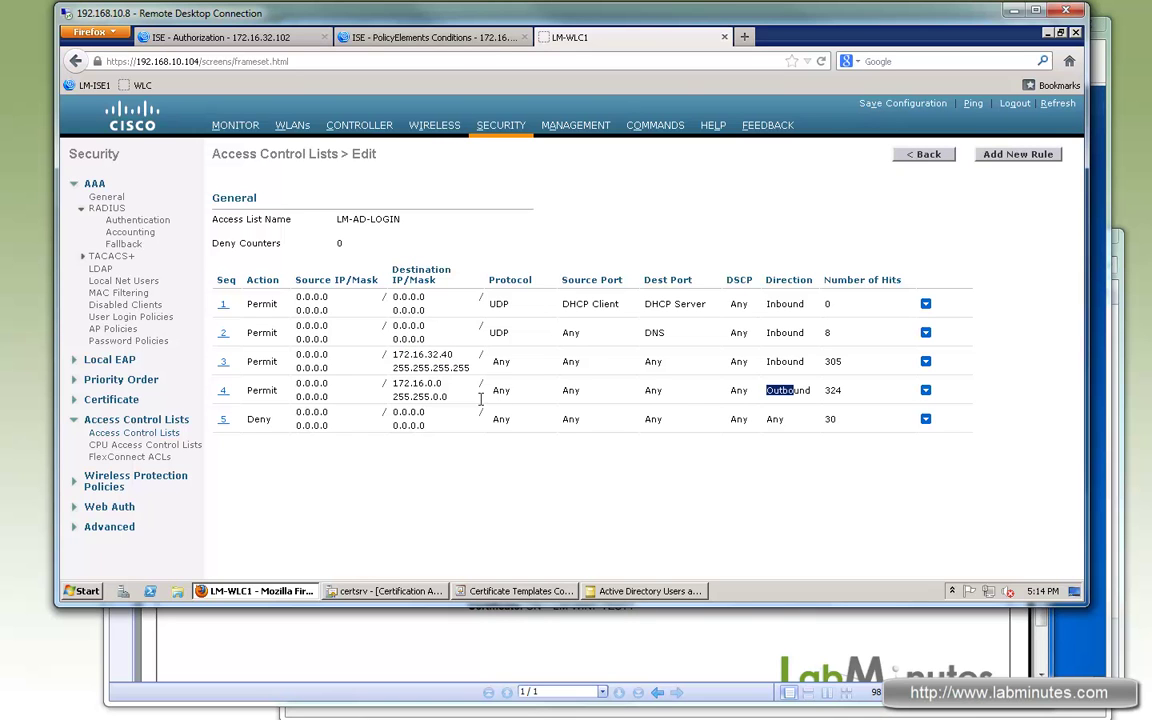
pyautogui.doubleClick(775, 419)
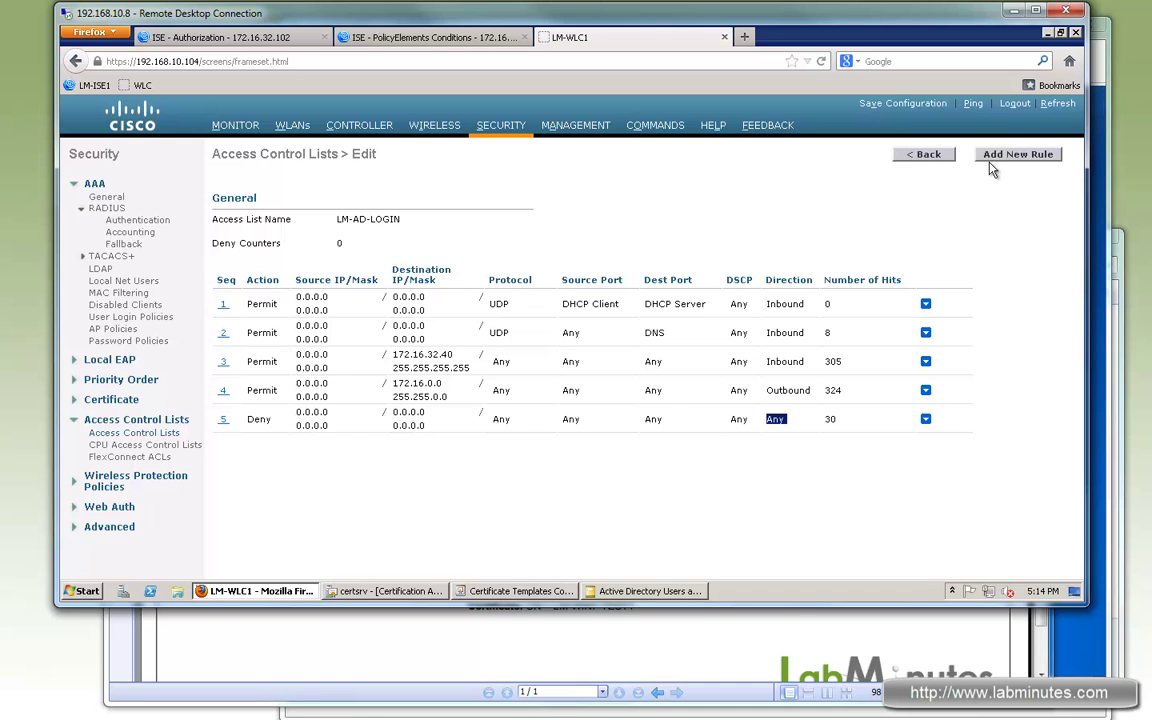
# Review the LM-PERMIT-ALL access list, then return to the ISE policy conditions page.
pyautogui.click(922, 154)
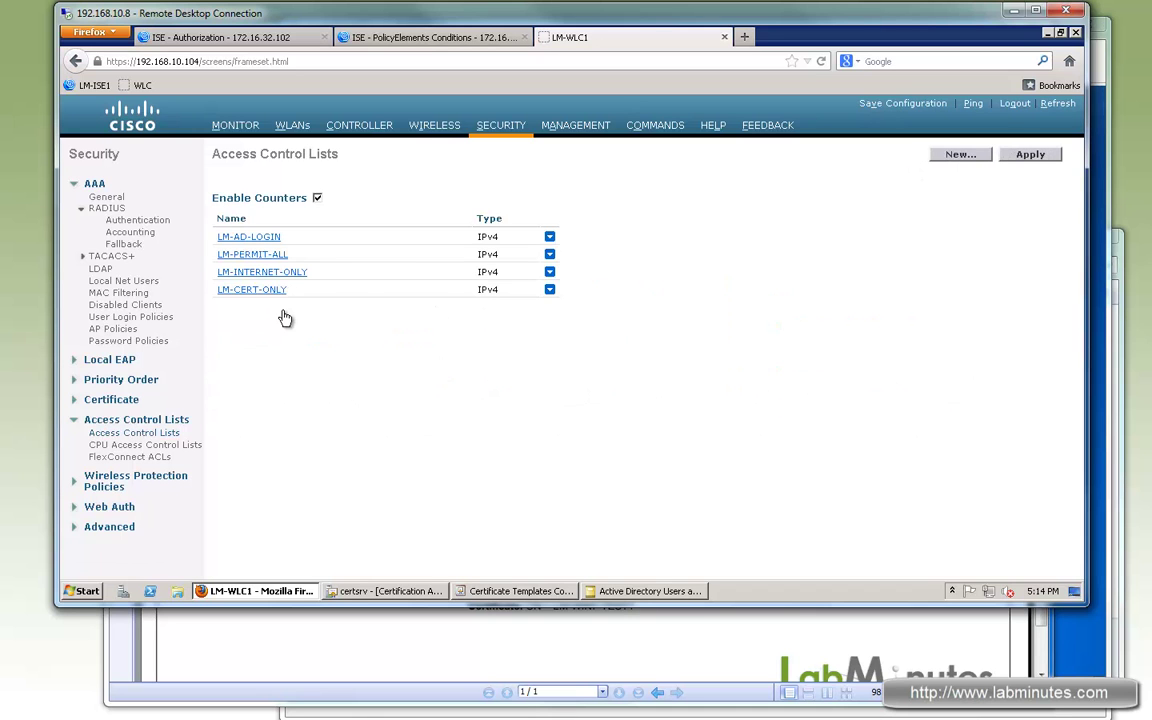
pyautogui.click(272, 256)
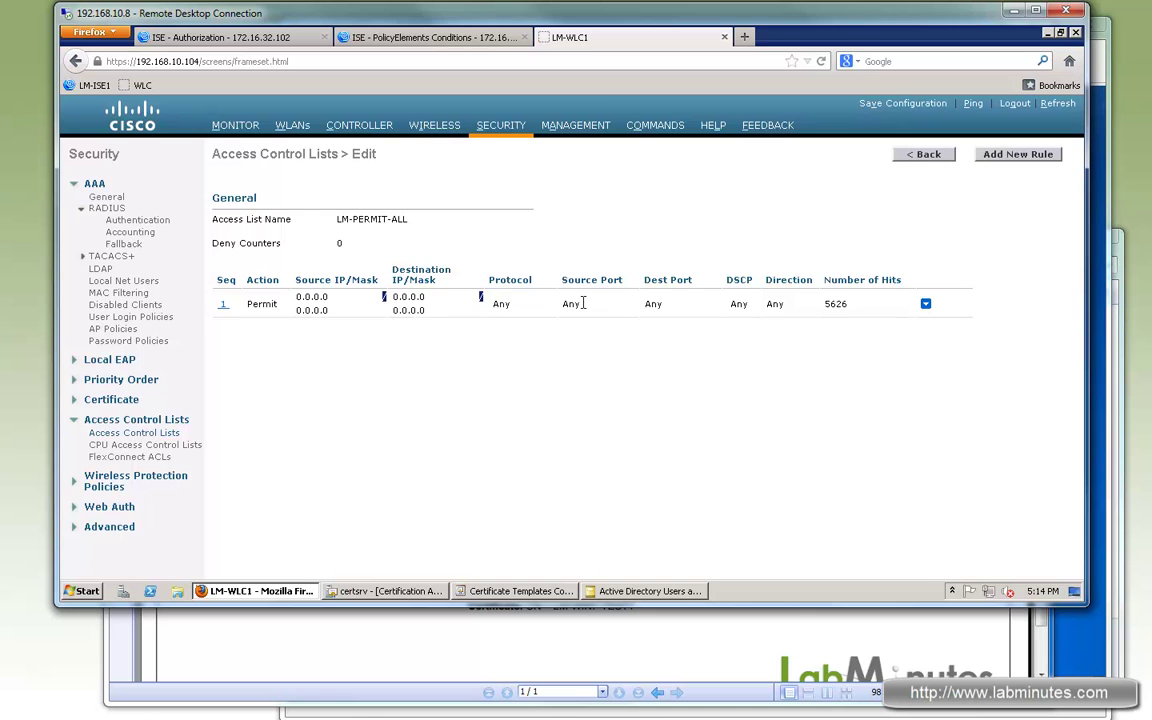
pyautogui.click(926, 156)
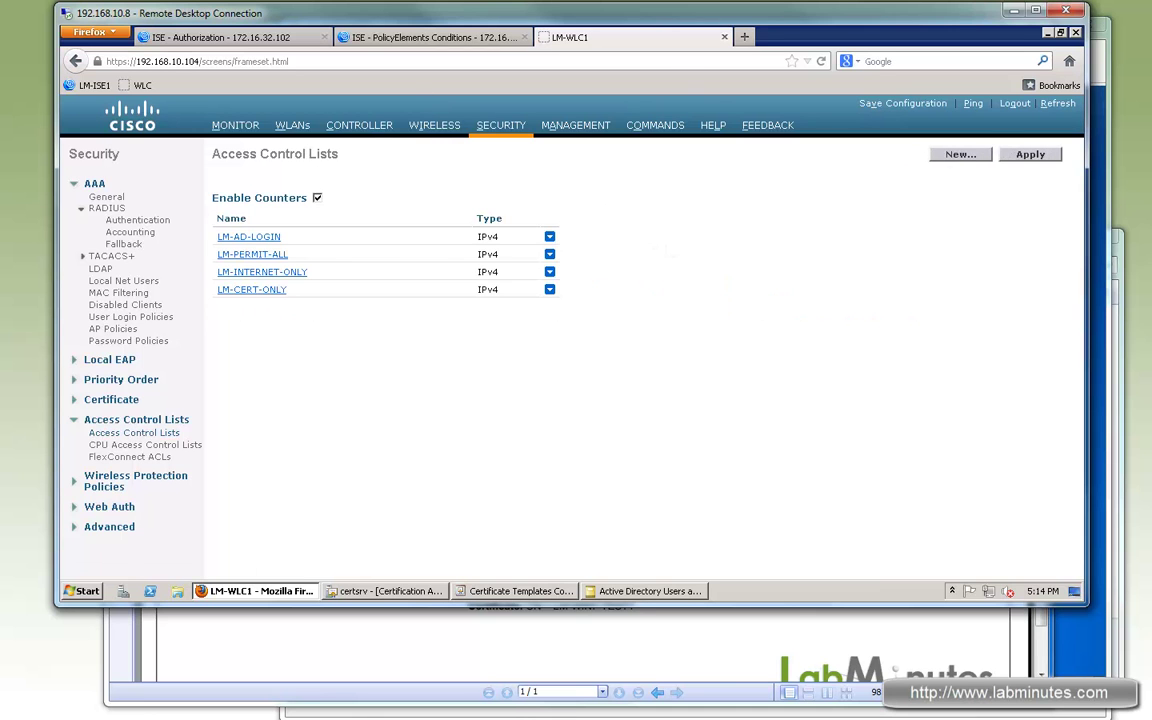
pyautogui.click(439, 40)
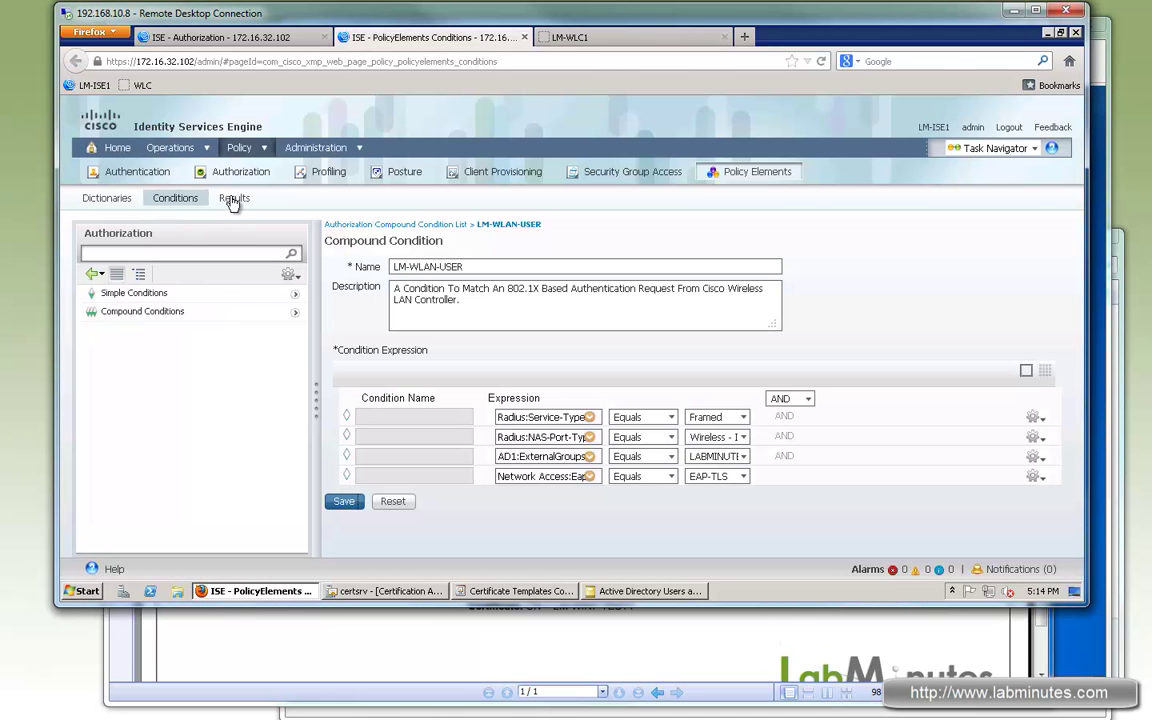
# Go to the ISE Authorization Profiles list and open LM-WLAN-AD-LOGIN.
pyautogui.click(232, 199)
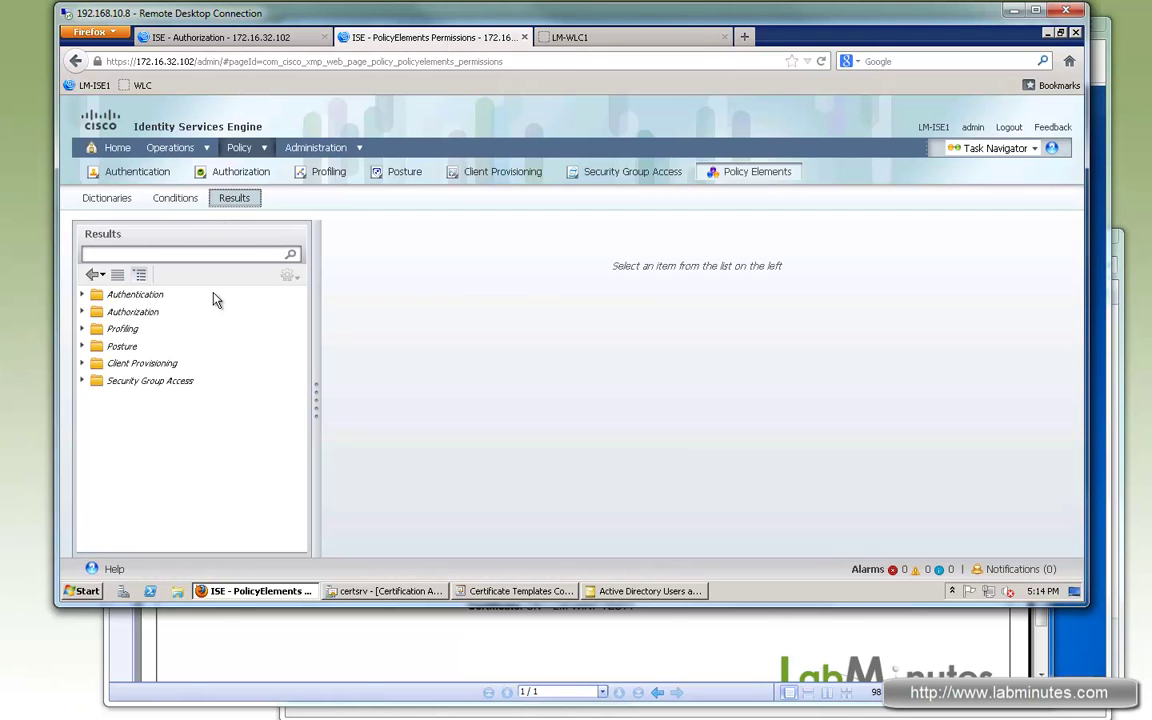
pyautogui.click(83, 311)
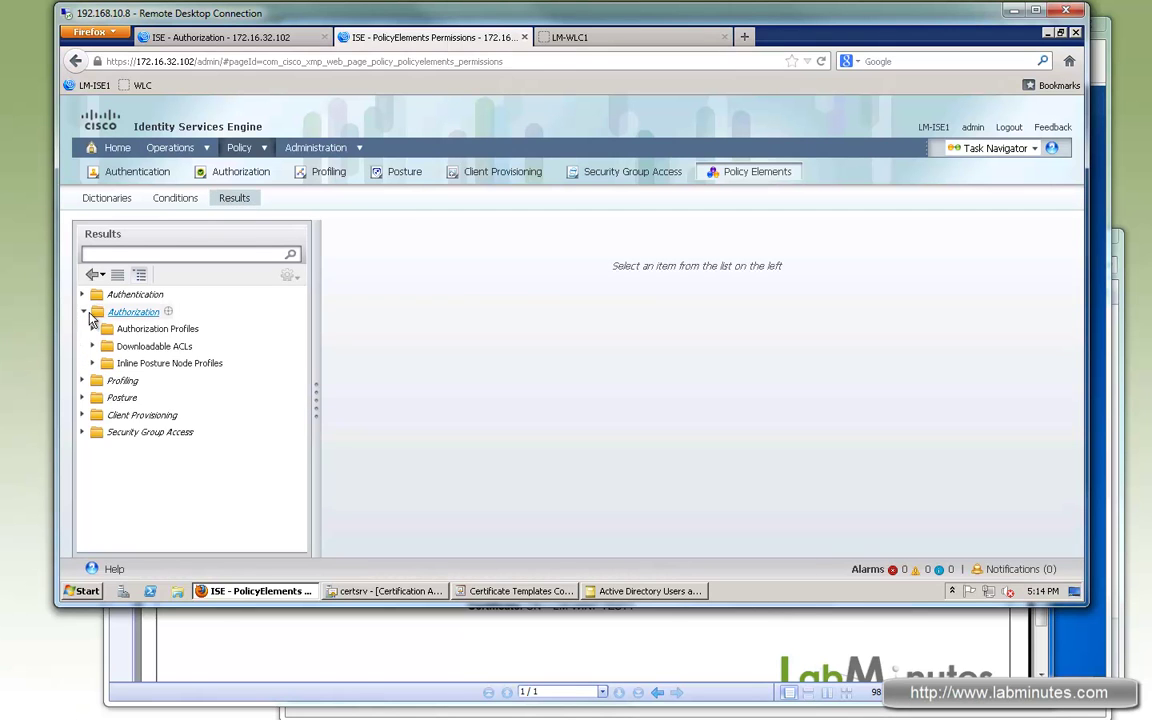
pyautogui.click(93, 328)
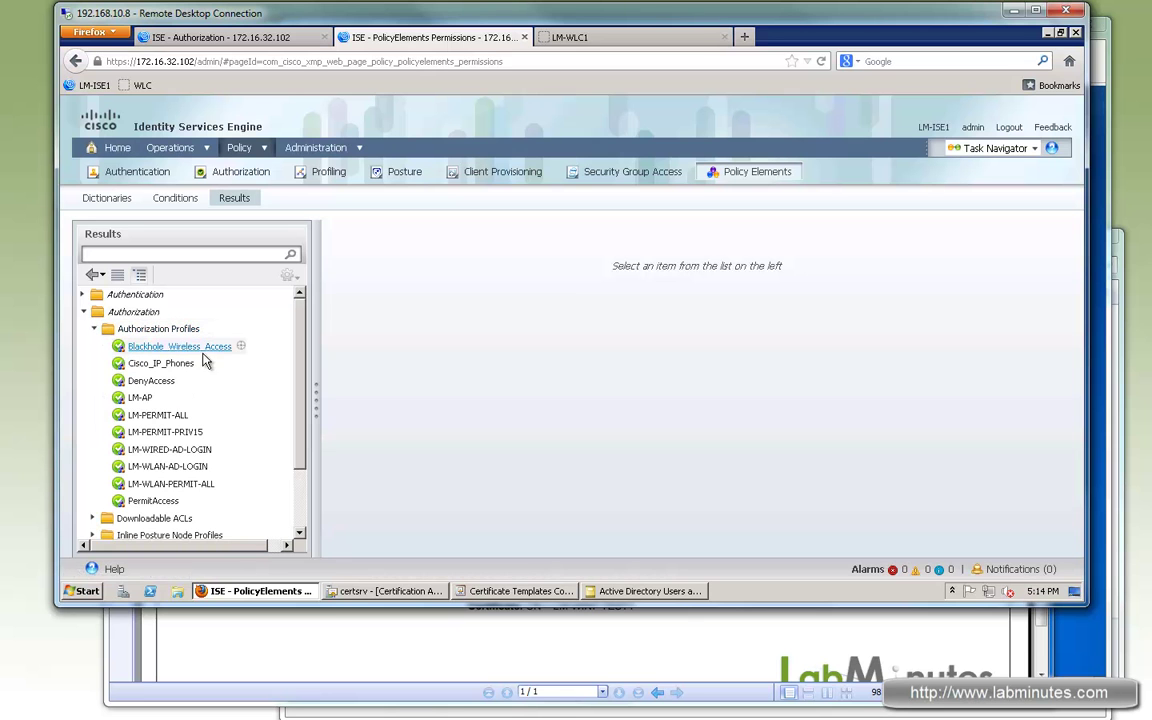
pyautogui.scroll(-1, 296, 455)
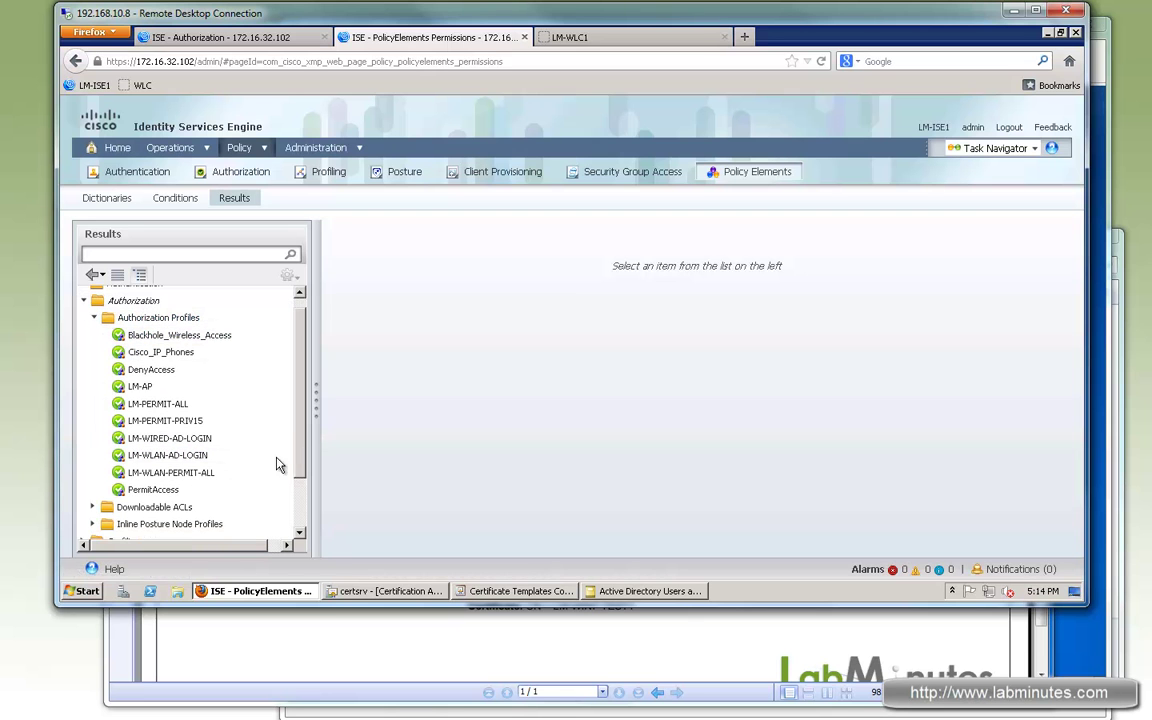
pyautogui.moveTo(180, 456)
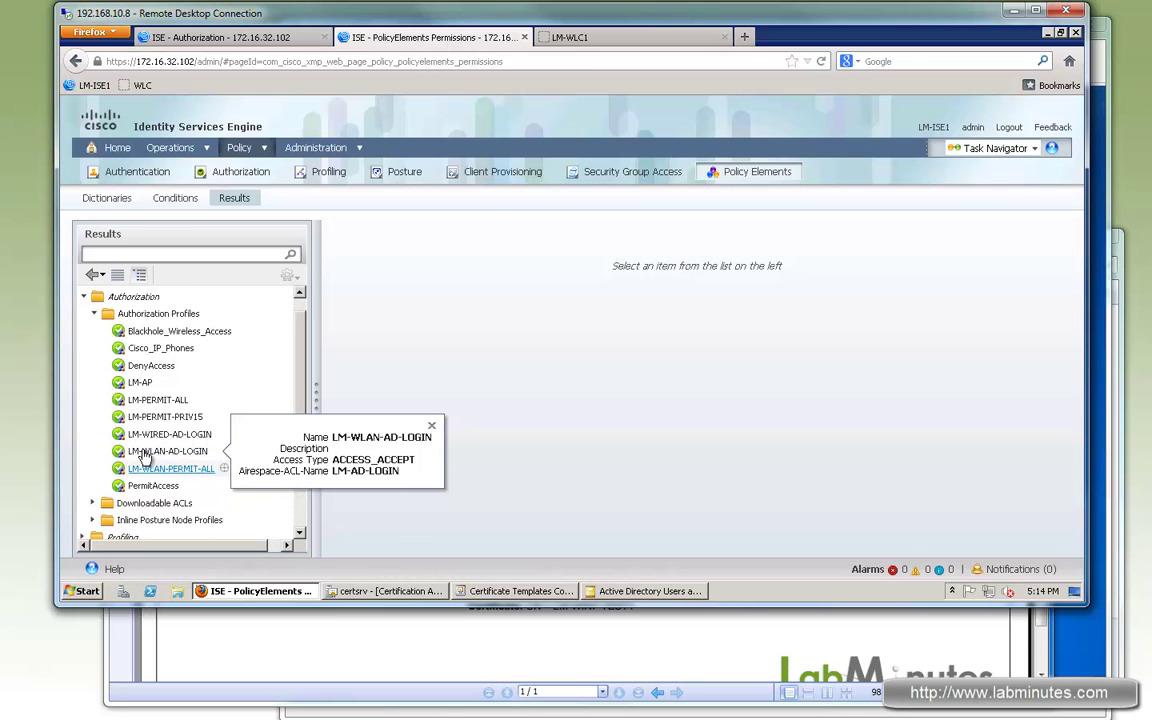
pyautogui.click(160, 451)
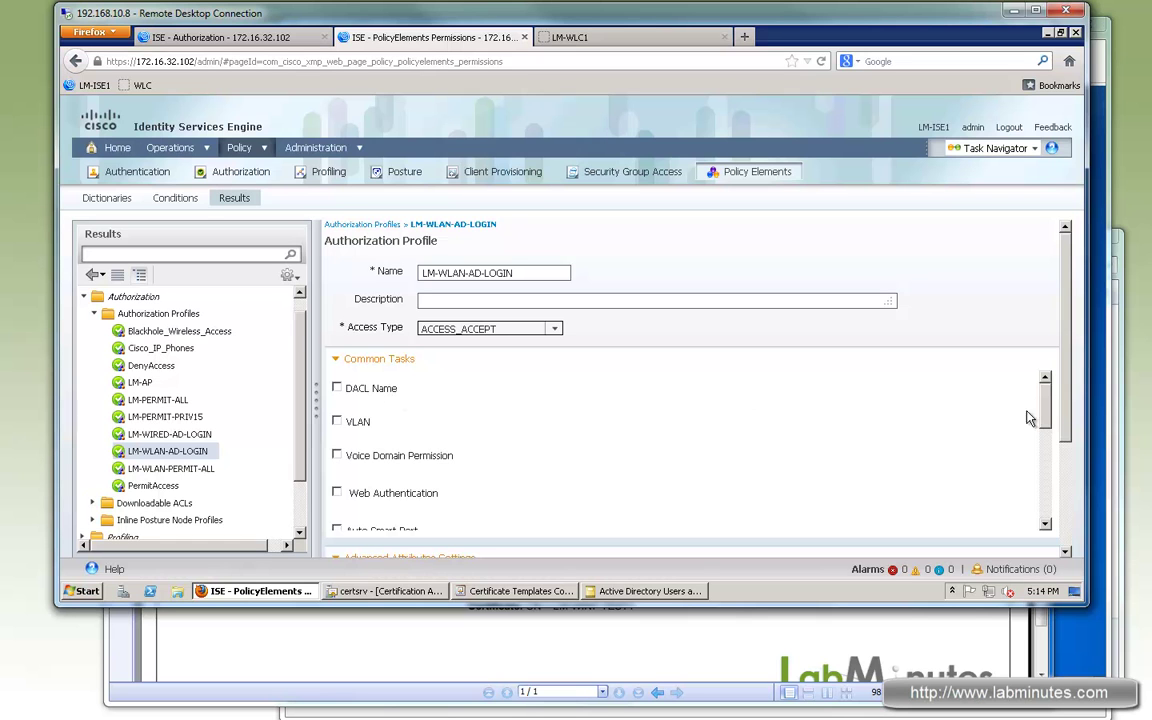
# Check that LM-WLAN-AD-LOGIN's Airespace ACL Name LM-AD-LOGIN matches an ACL on the controller.
pyautogui.scroll(-5, 1045, 521)
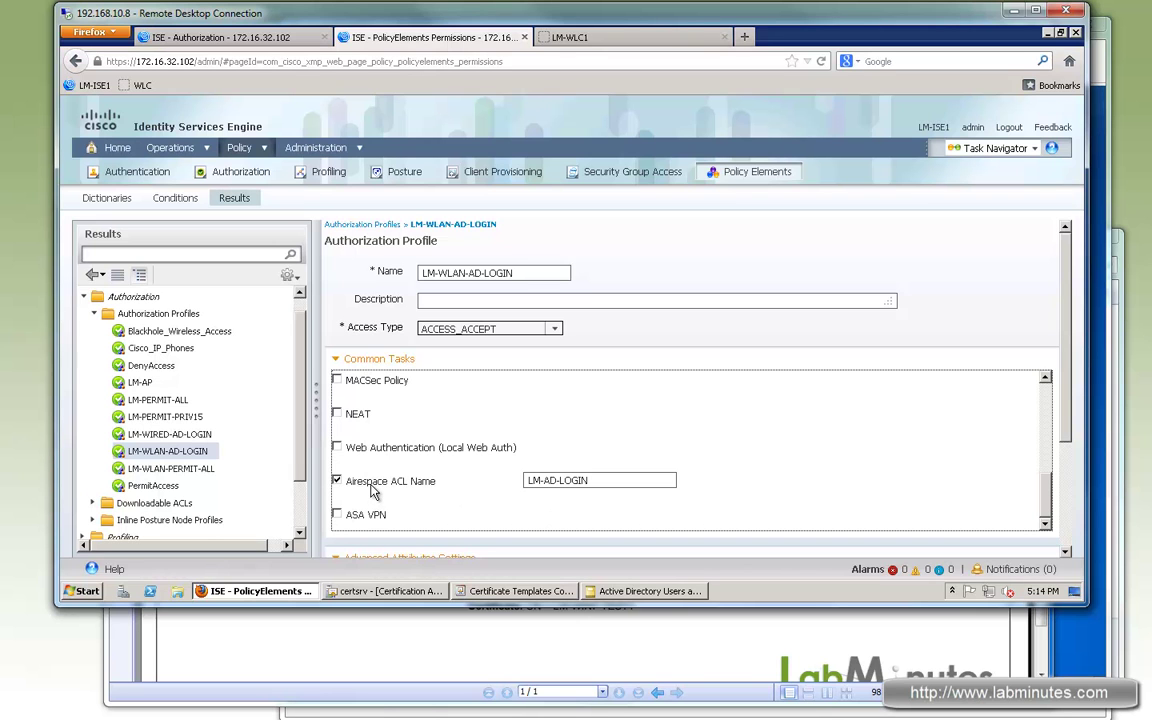
pyautogui.doubleClick(420, 485)
pyautogui.tripleClick(520, 477)
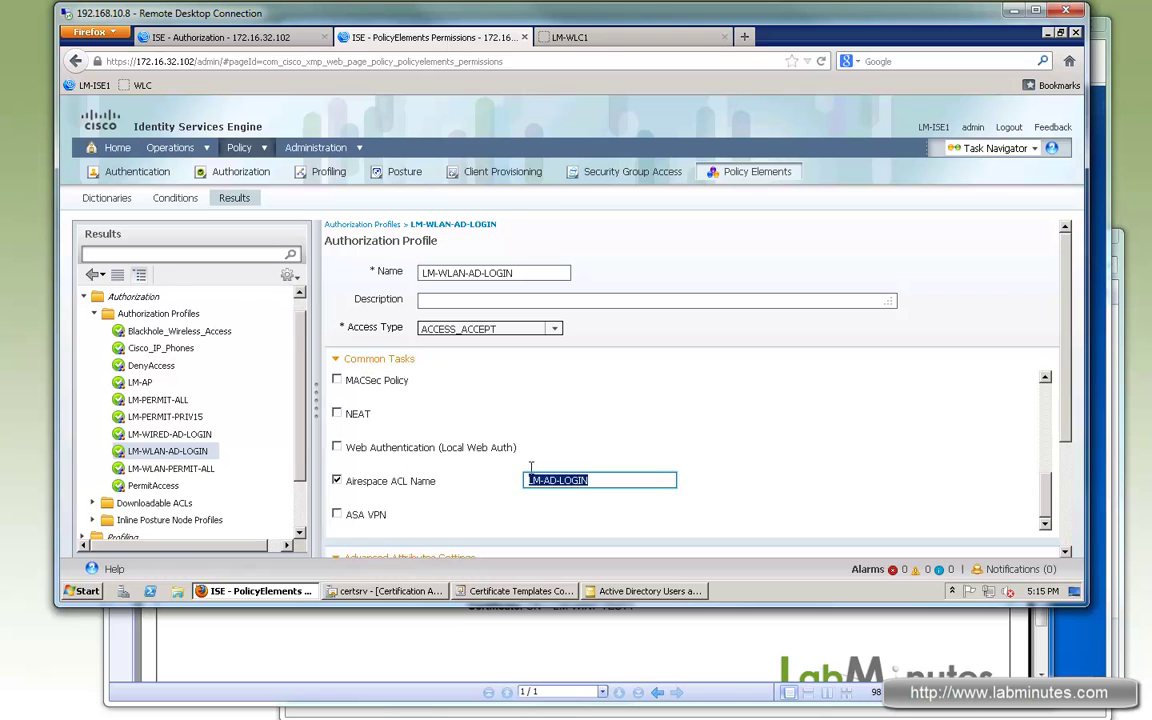
pyautogui.click(609, 37)
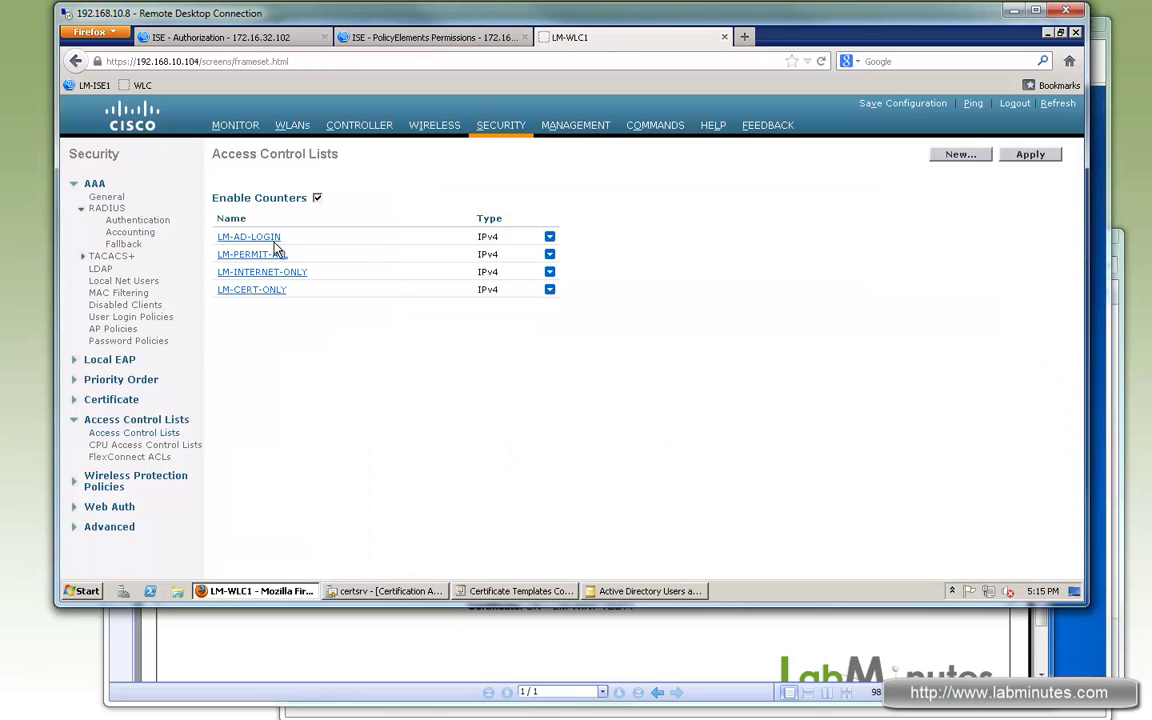
pyautogui.click(432, 36)
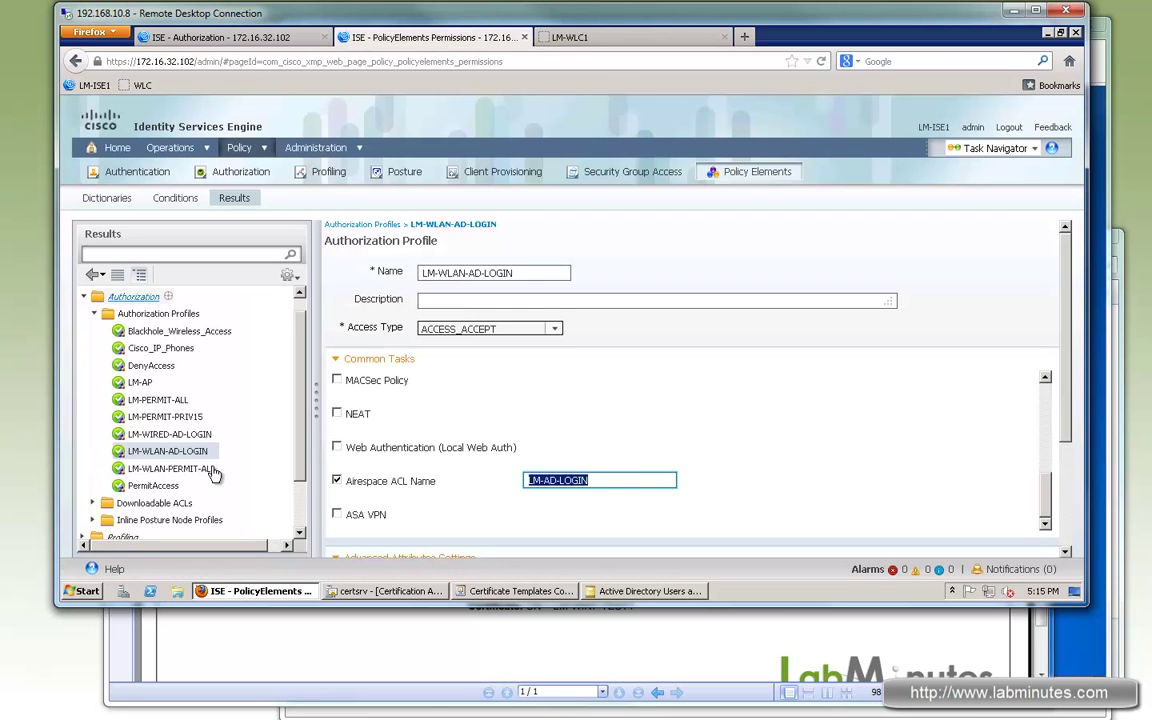
# Open LM-WLAN-PERMIT-ALL and compare its Airespace ACL LM-PERMIT-ALL with the controller's ACL names.
pyautogui.click(168, 468)
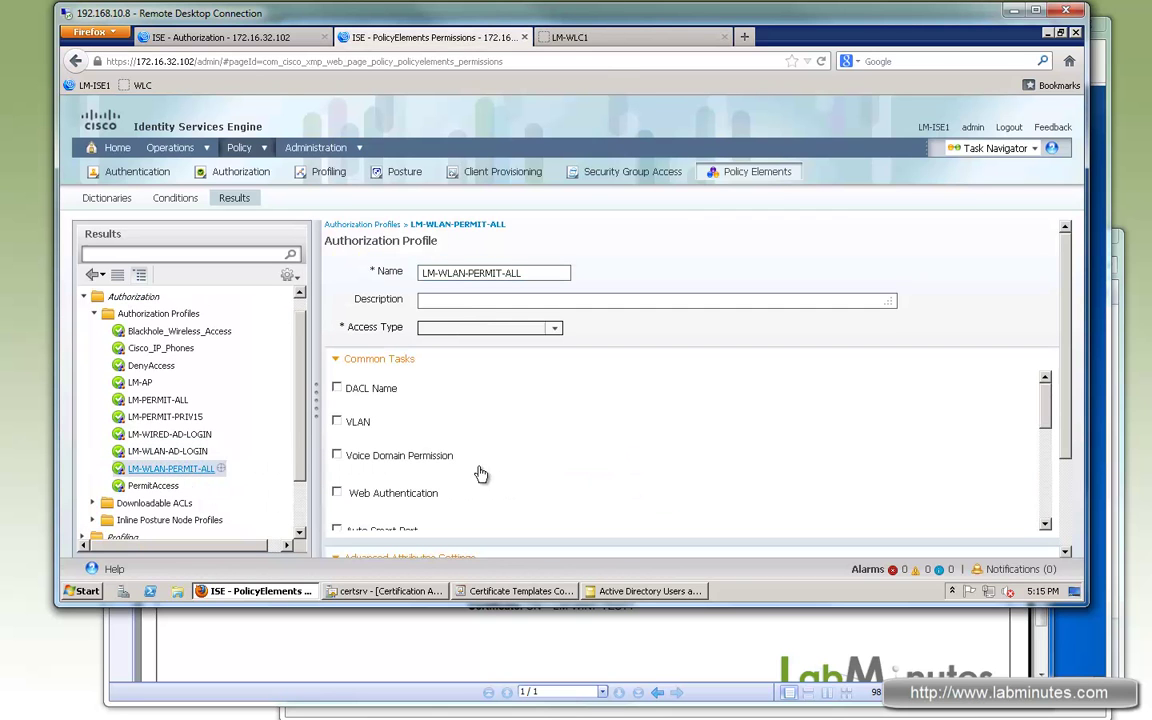
pyautogui.scroll(-5, 928, 478)
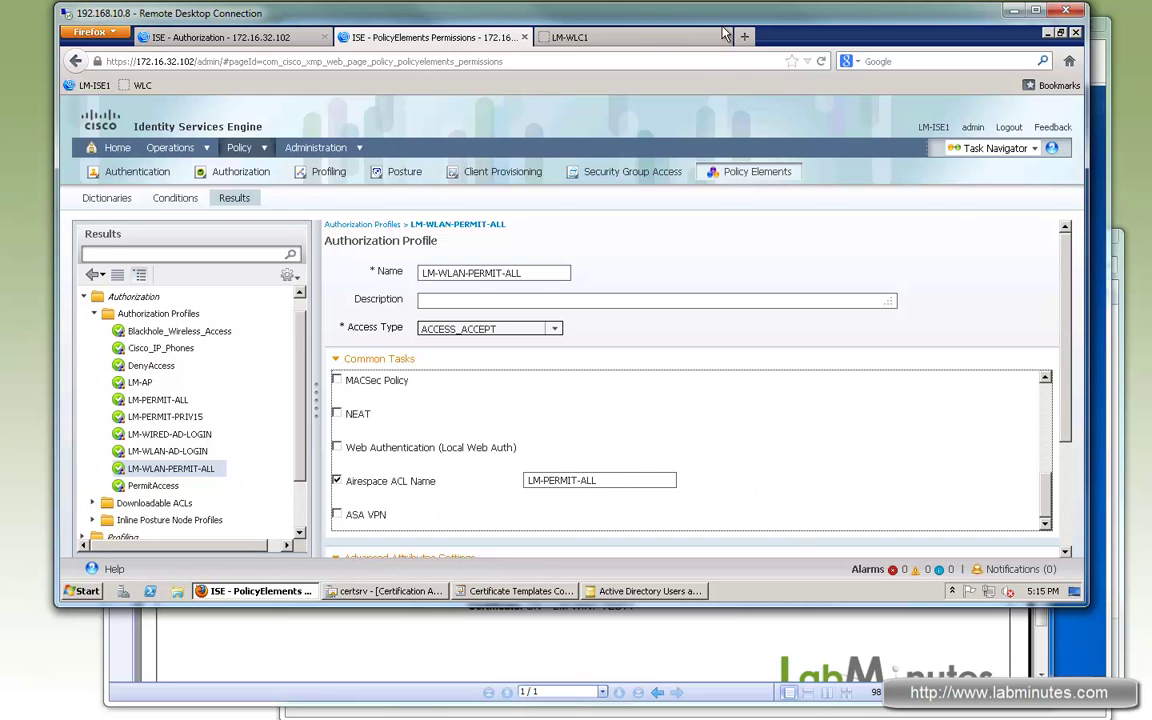
pyautogui.click(570, 37)
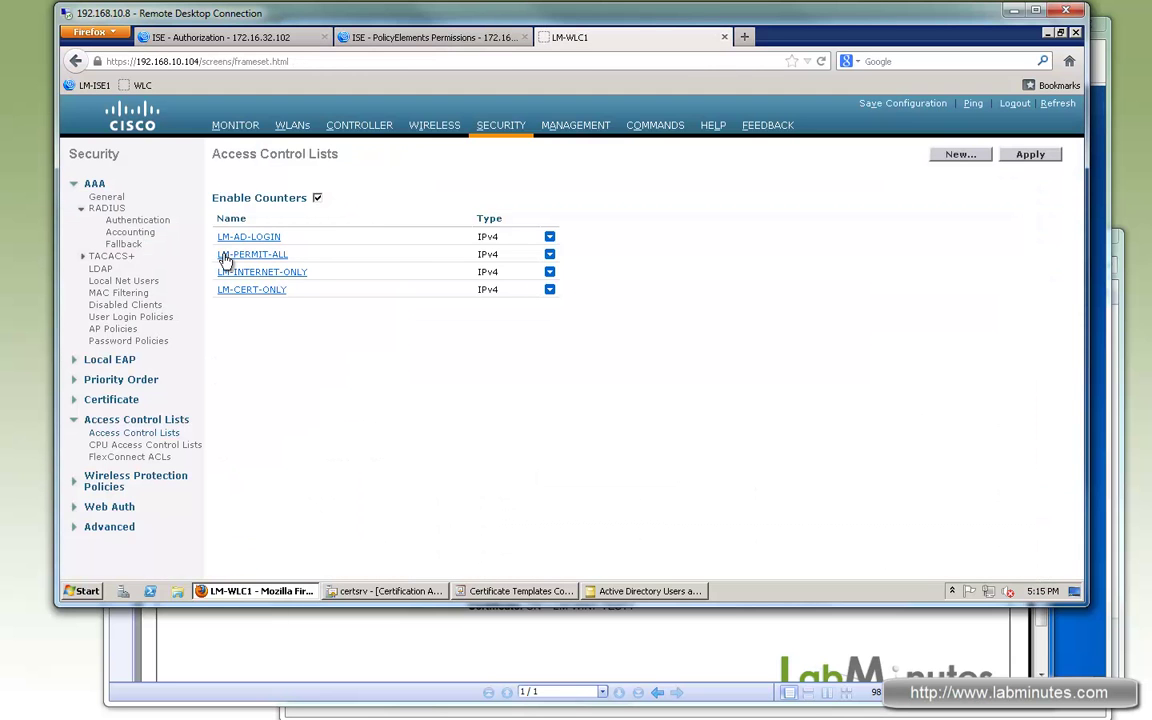
pyautogui.click(468, 45)
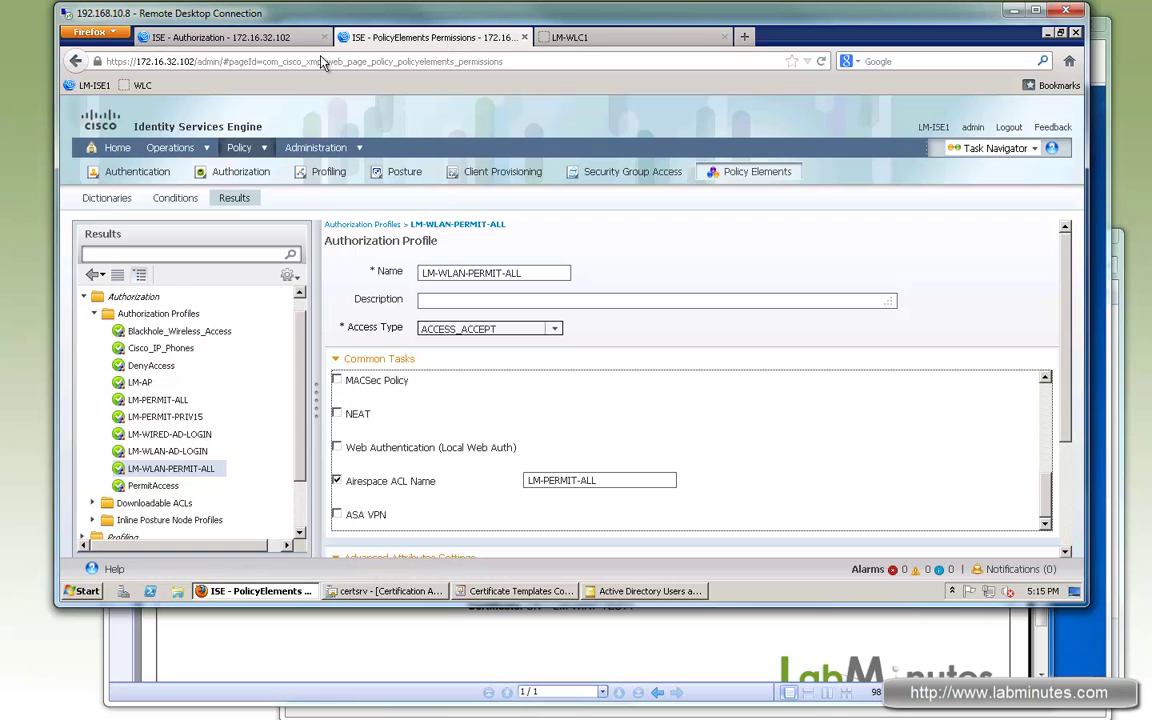
pyautogui.click(262, 38)
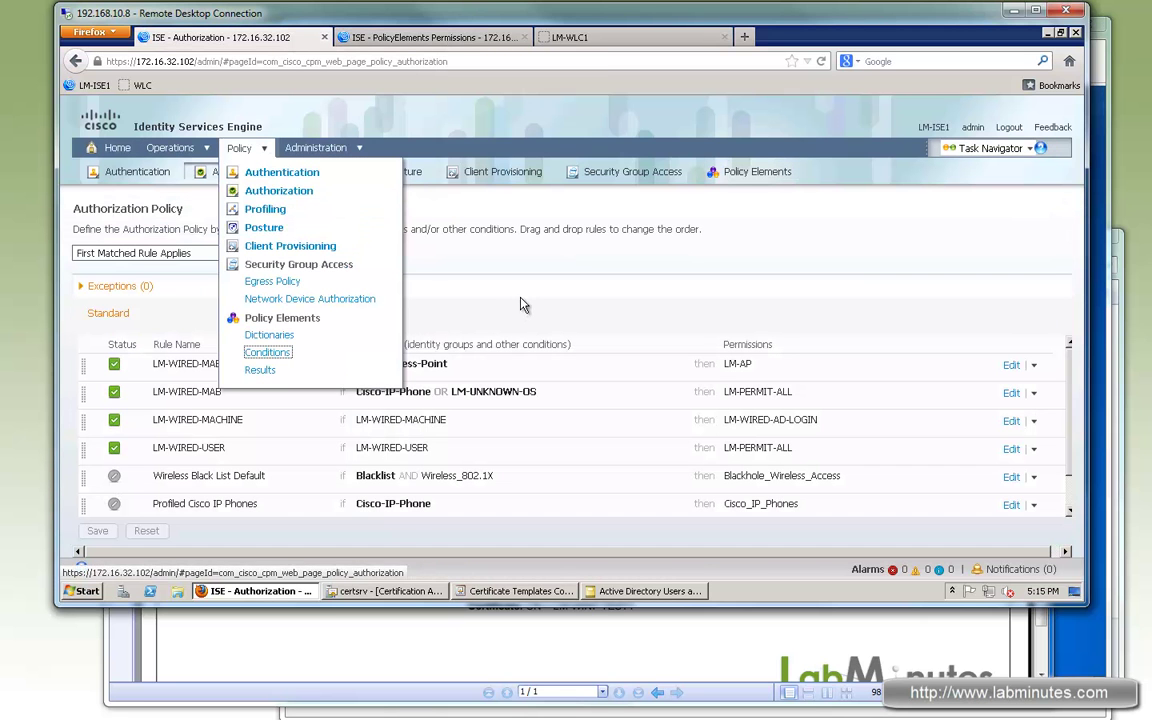
# Insert a new rule LM-WLAN-MACHINE below LM-WIRED-USER using the LM-WLAN-MACHINE compound condition.
pyautogui.click(1035, 451)
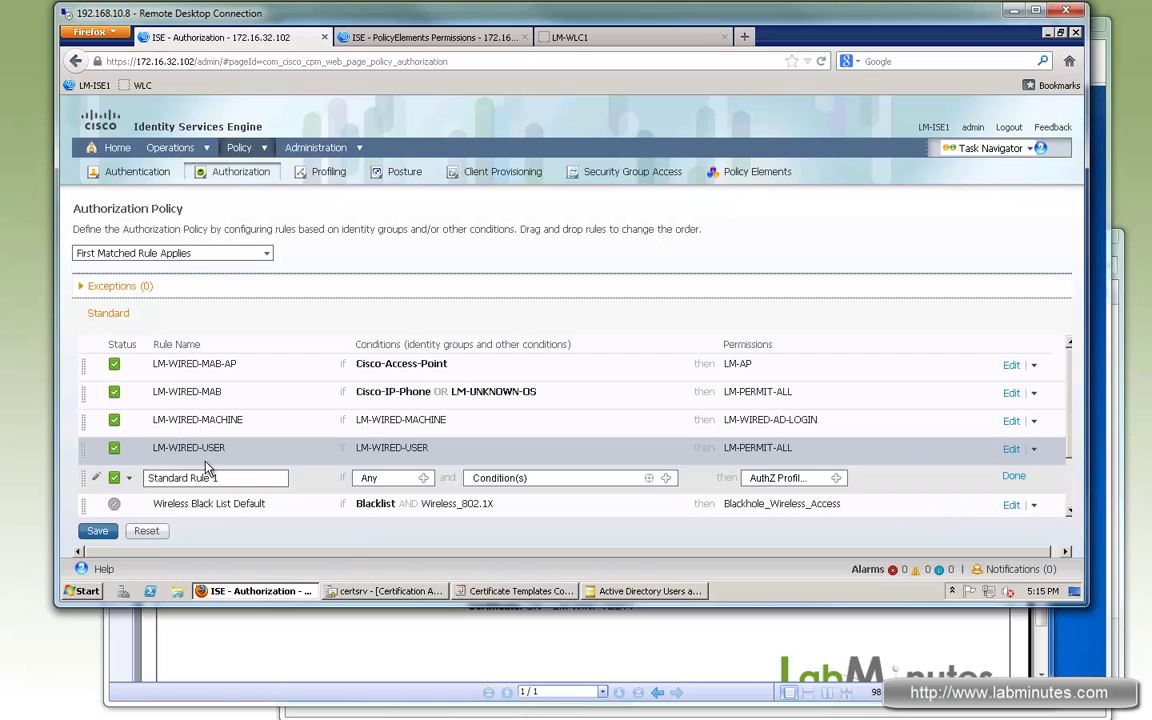
pyautogui.write('LM')
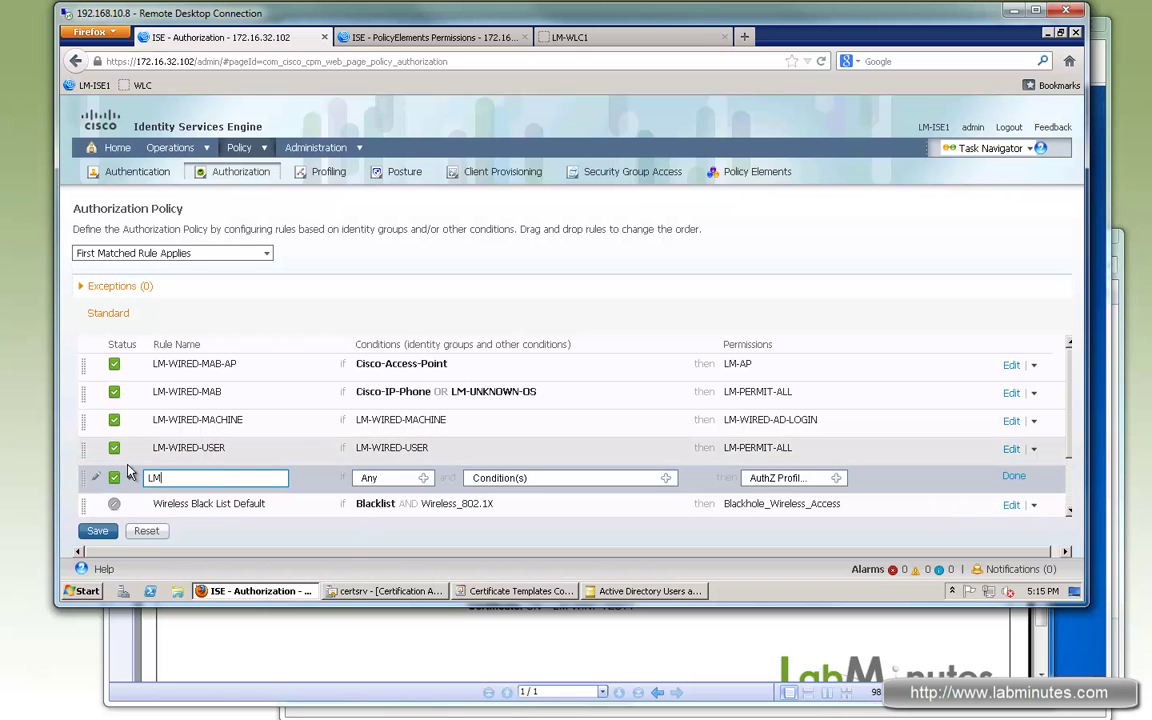
pyautogui.write('-WLAN-MACHINE')
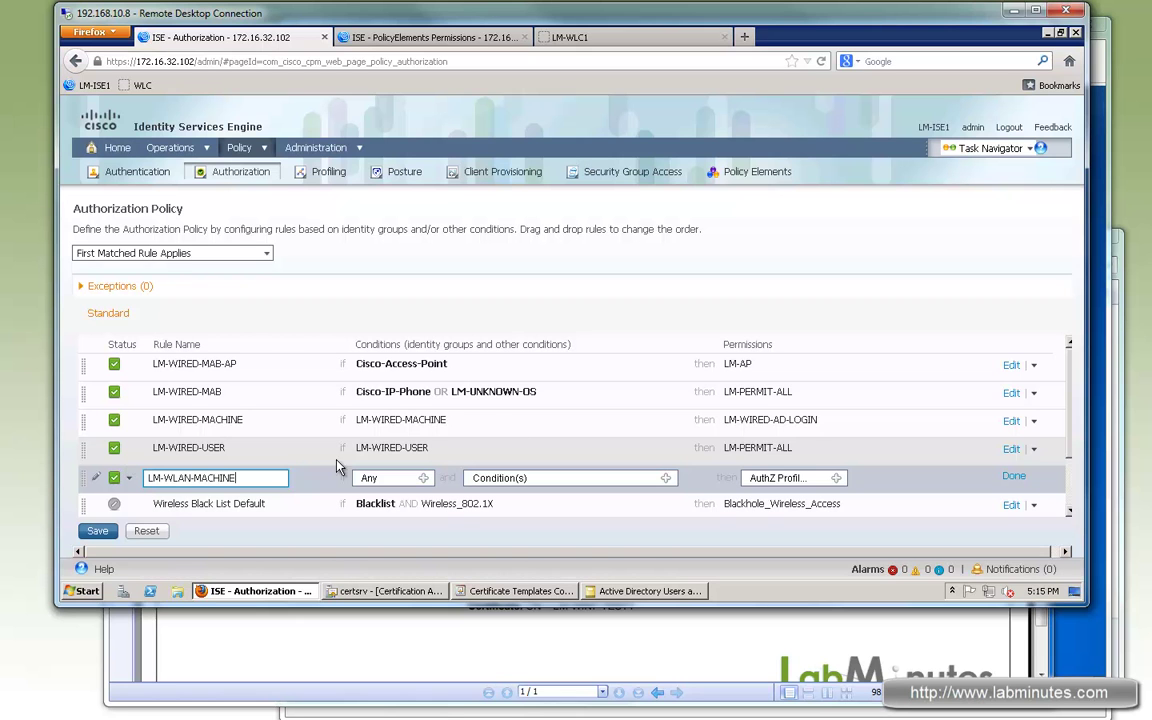
pyautogui.click(641, 482)
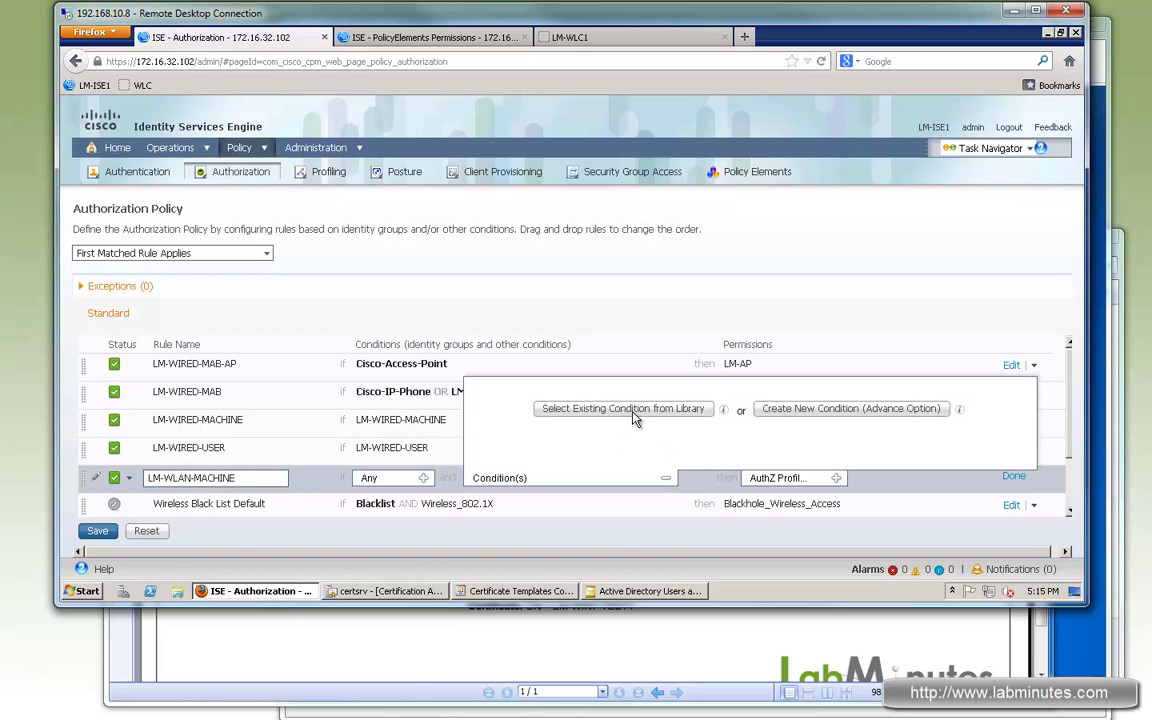
pyautogui.click(630, 409)
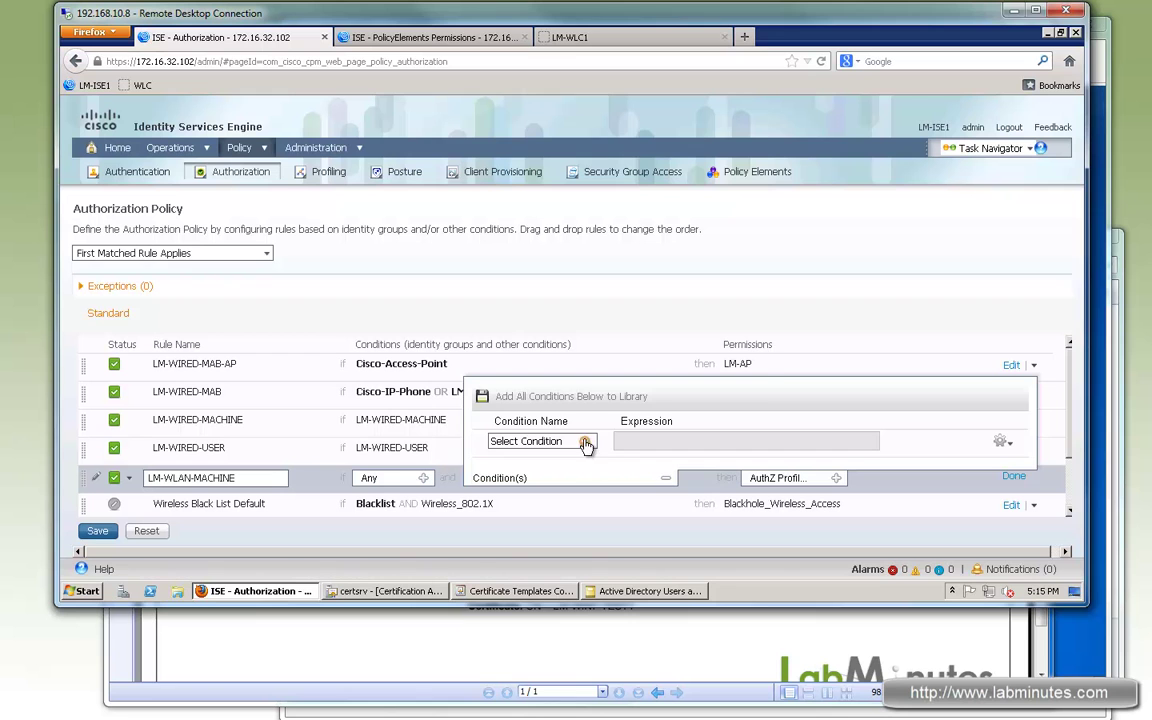
pyautogui.click(585, 443)
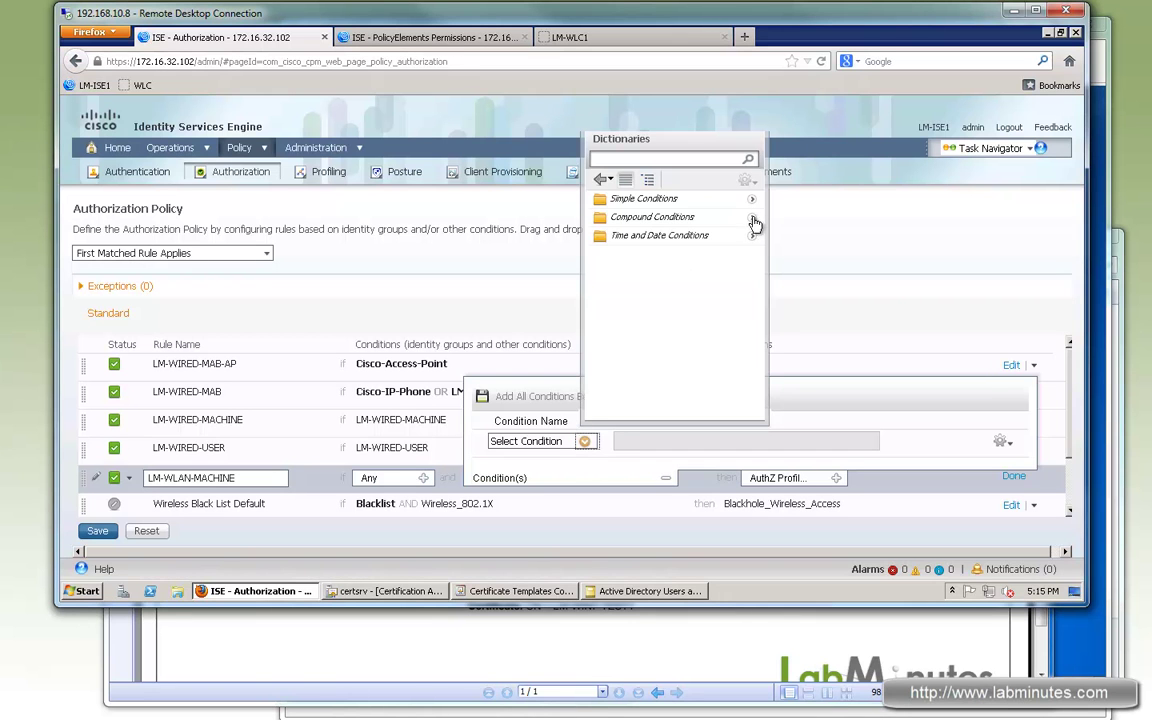
pyautogui.click(720, 218)
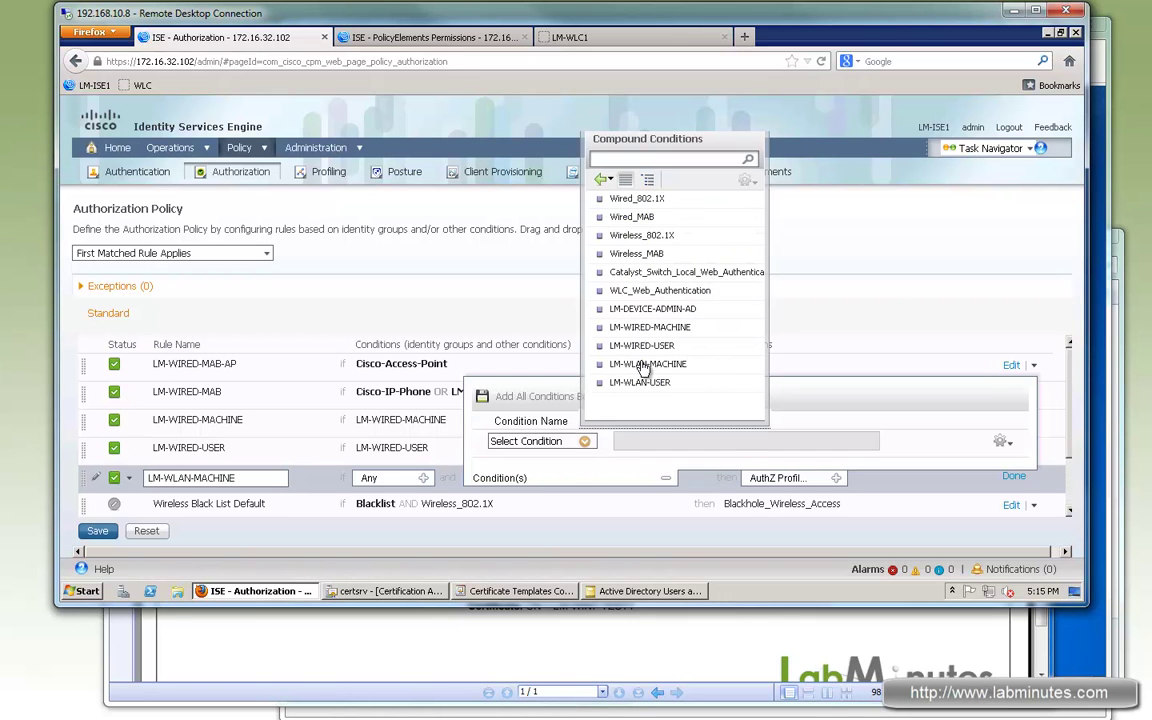
pyautogui.click(630, 363)
# Give the LM-WLAN-MACHINE rule the LM-WLAN-AD-LOGIN authorization profile and finish editing it.
pyautogui.click(838, 479)
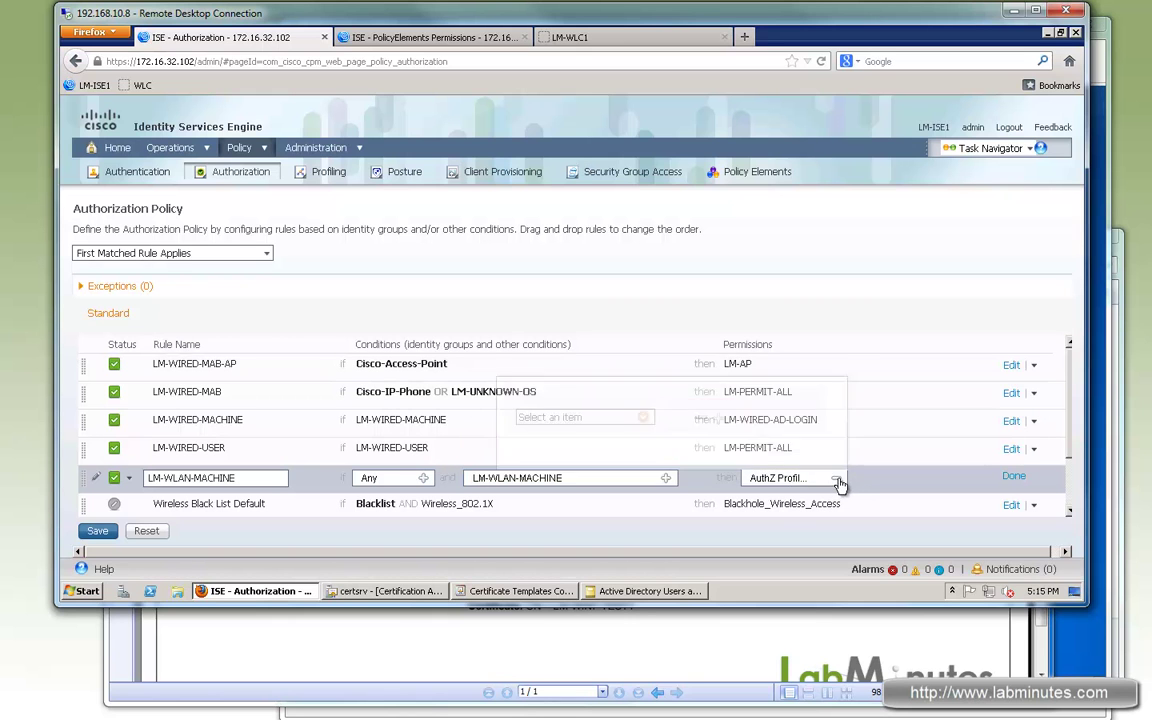
pyautogui.moveTo(652, 441); pyautogui.dragTo(836, 481)
pyautogui.click(836, 479)
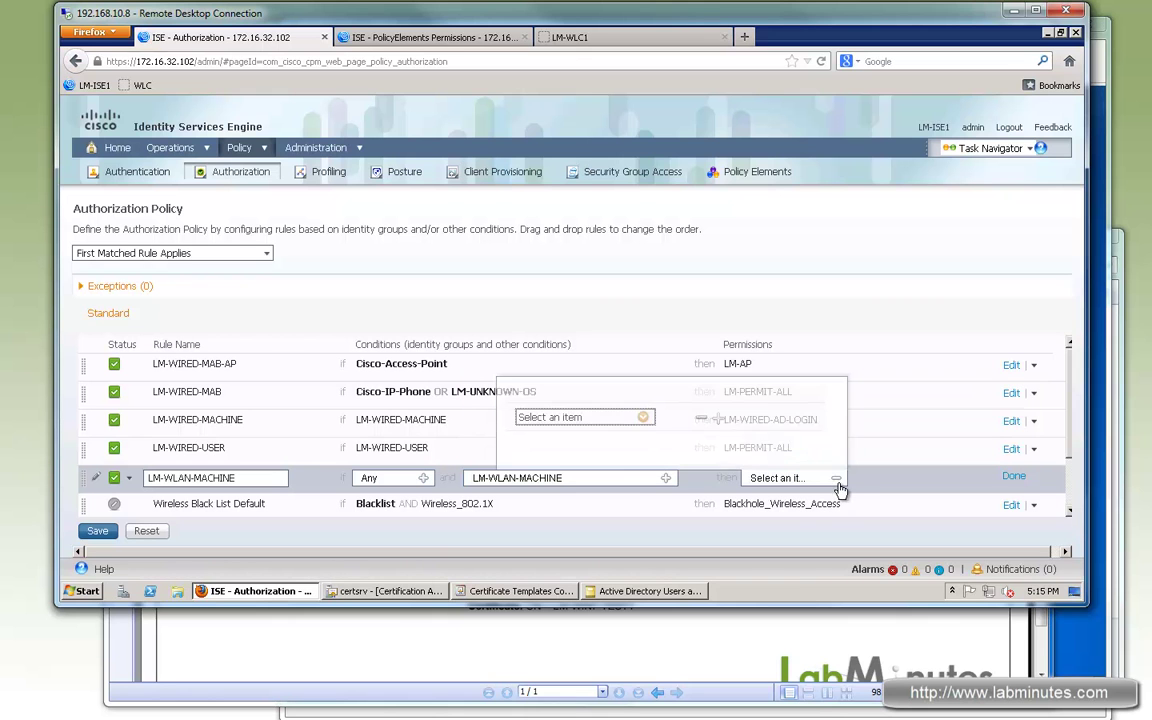
pyautogui.click(643, 417)
pyautogui.click(812, 211)
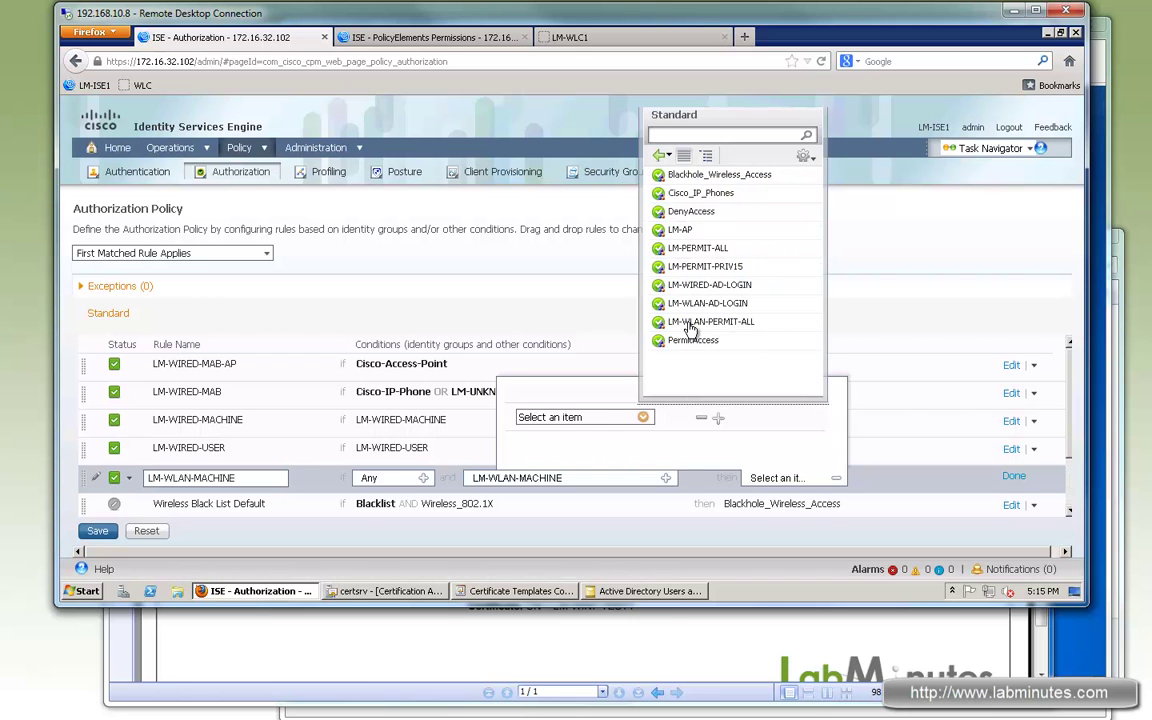
pyautogui.click(705, 303)
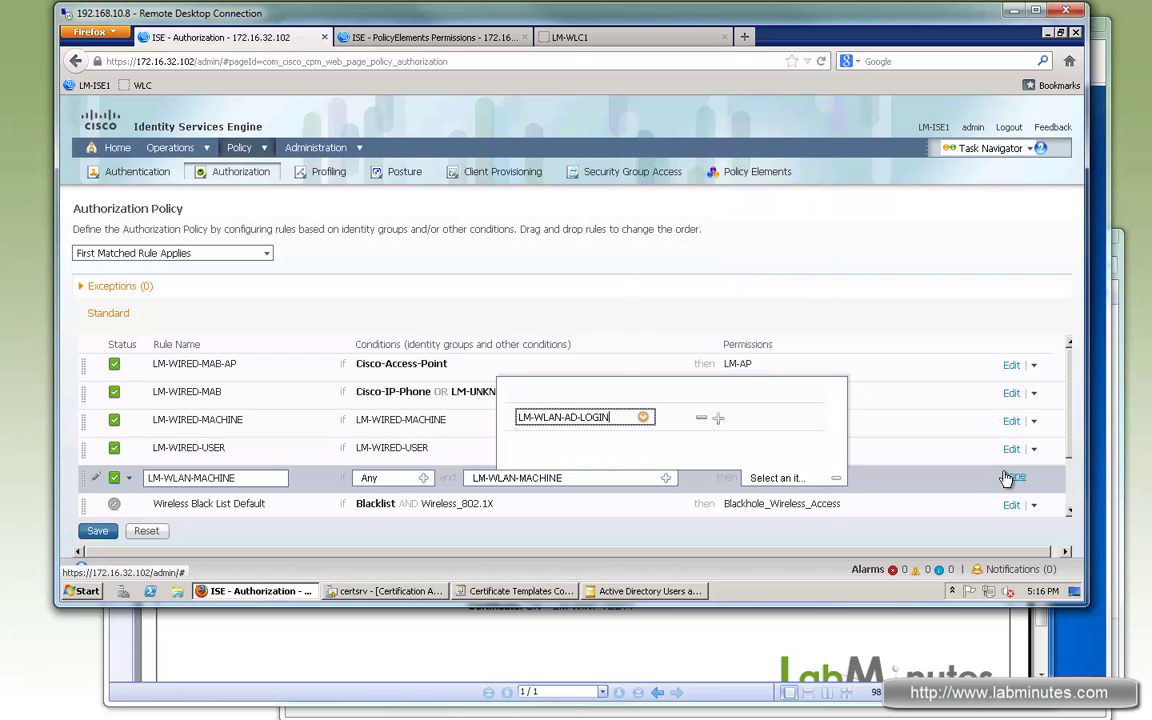
pyautogui.click(1016, 477)
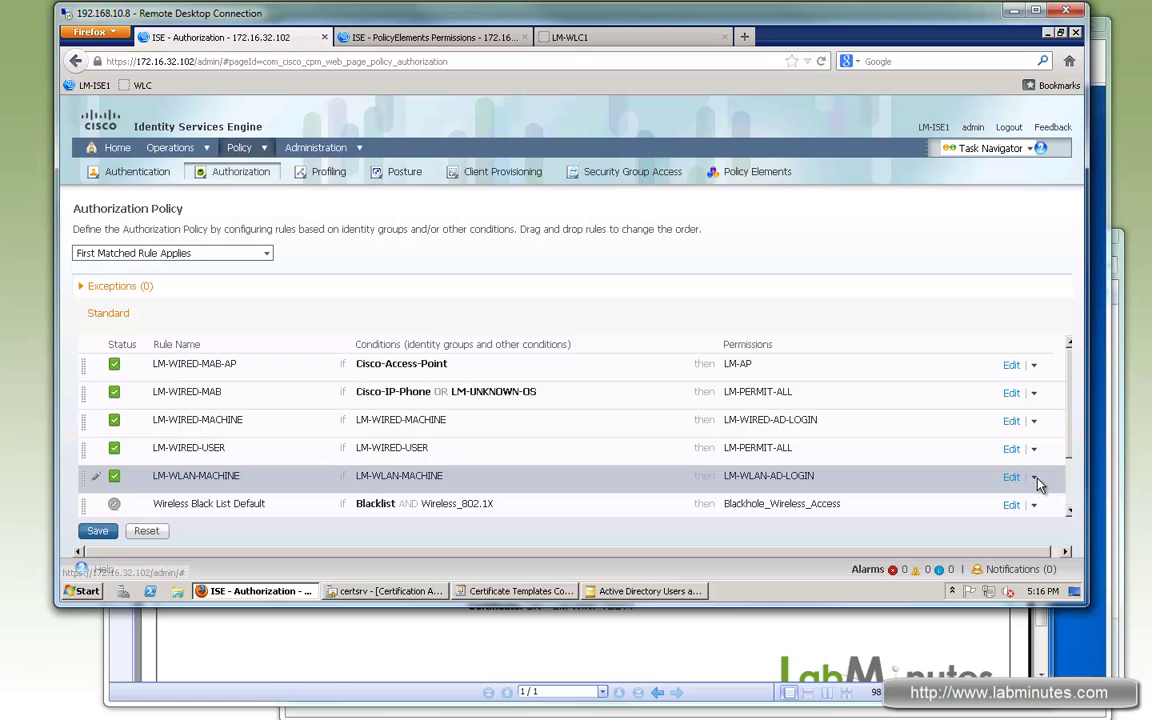
pyautogui.click(1035, 478)
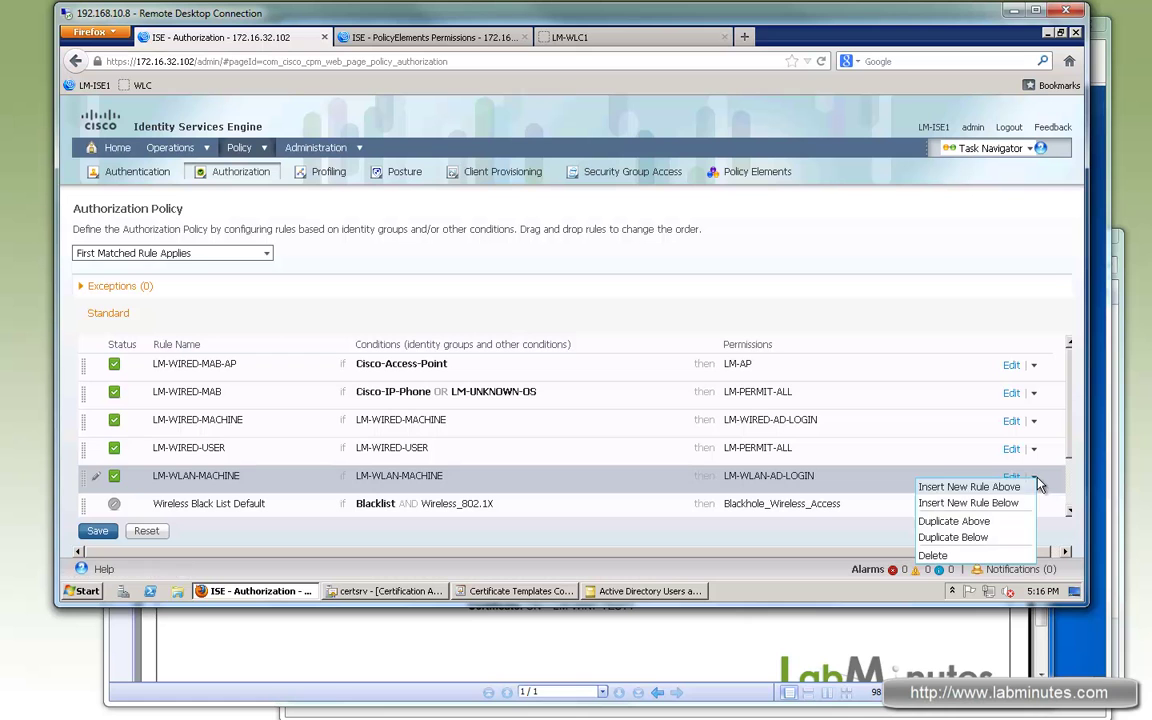
# Duplicate LM-WLAN-MACHINE as rule LM-WLAN-USER with the LM-WLAN-USER compound condition.
pyautogui.click(958, 539)
pyautogui.moveTo(196, 506); pyautogui.dragTo(338, 515)
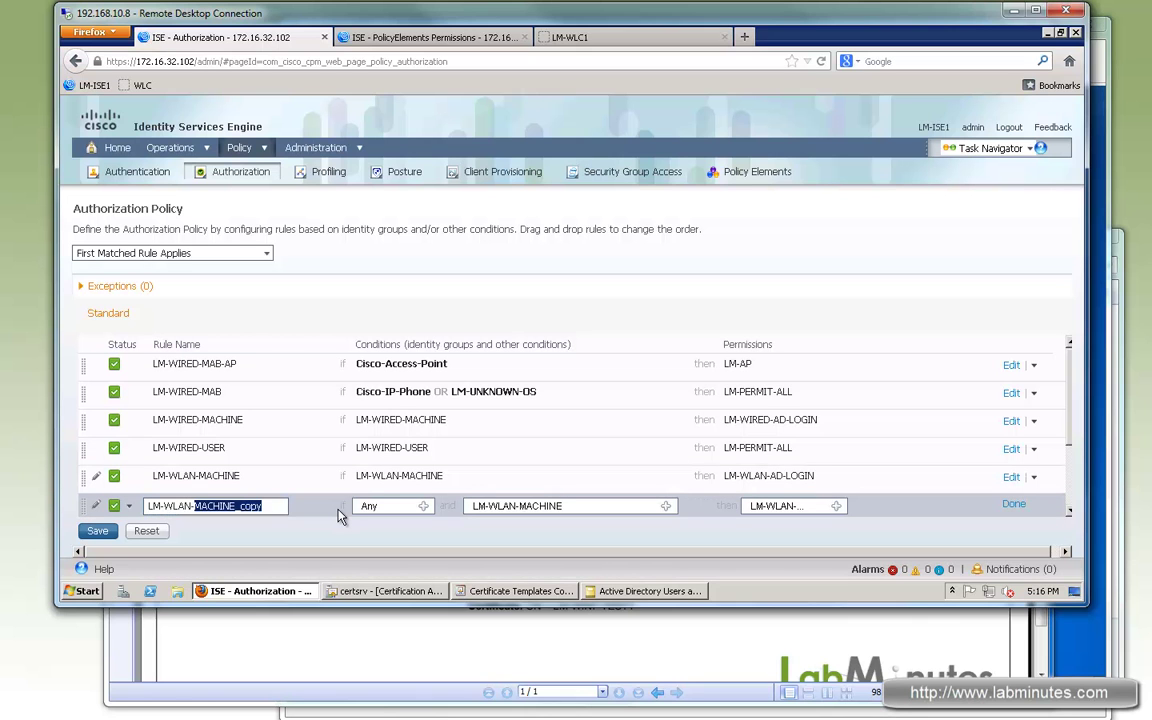
pyautogui.write('USER')
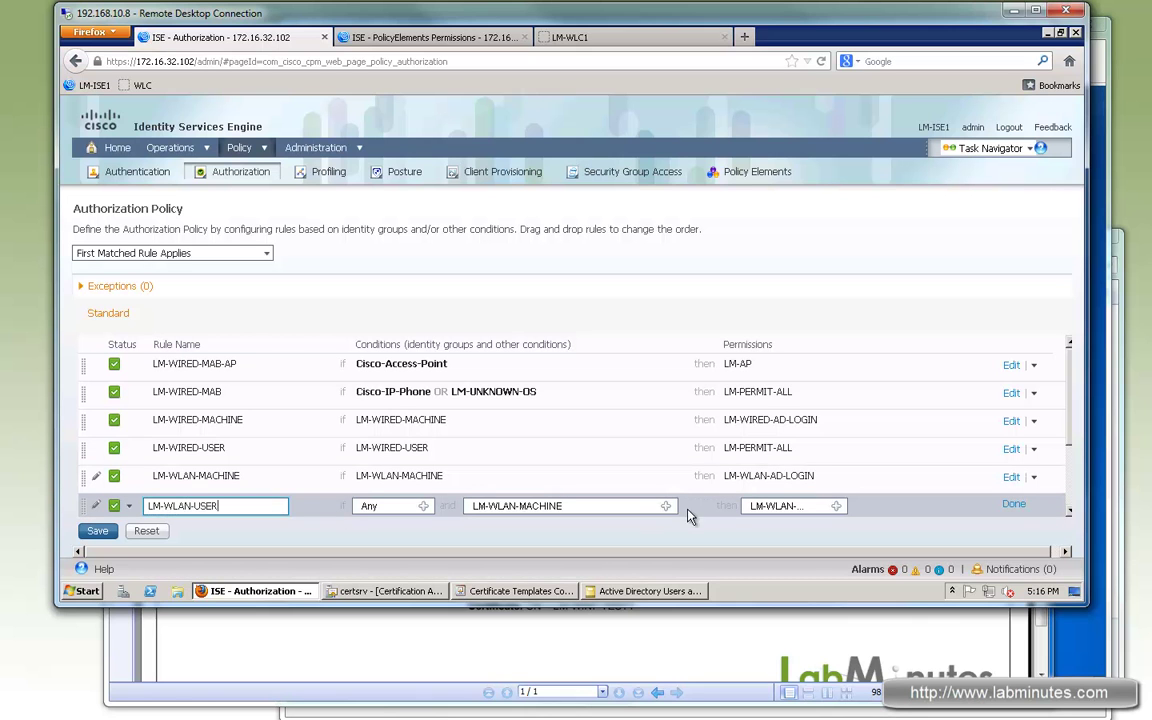
pyautogui.click(667, 506)
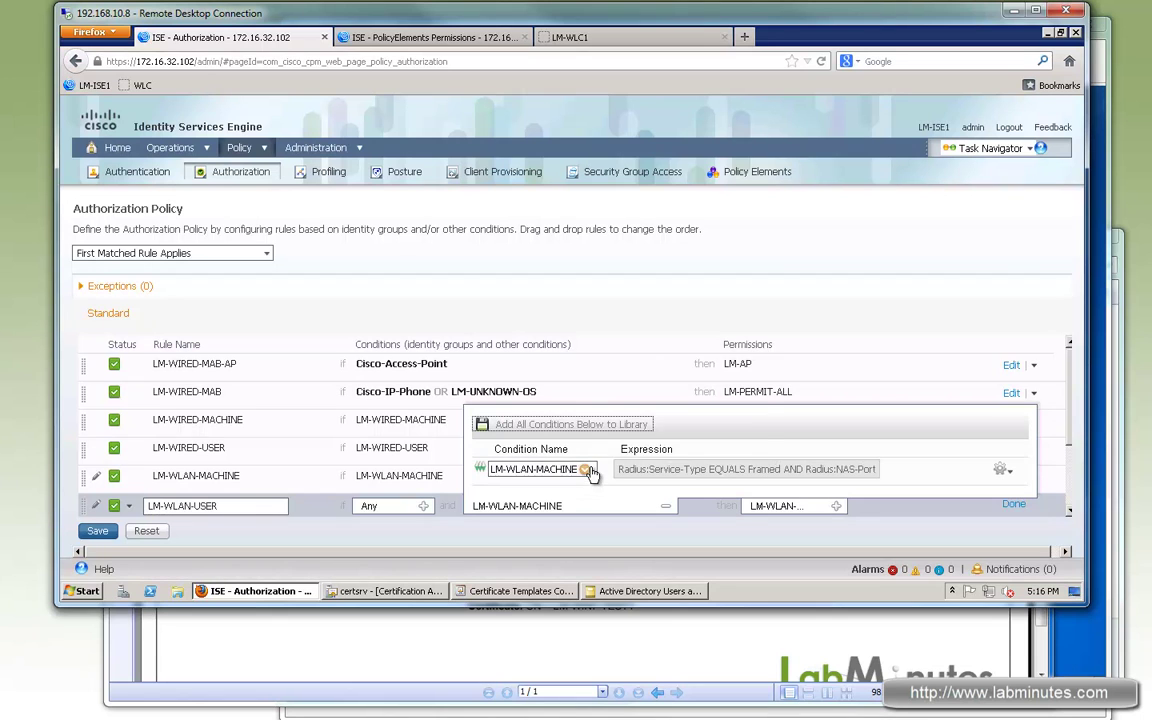
pyautogui.click(585, 470)
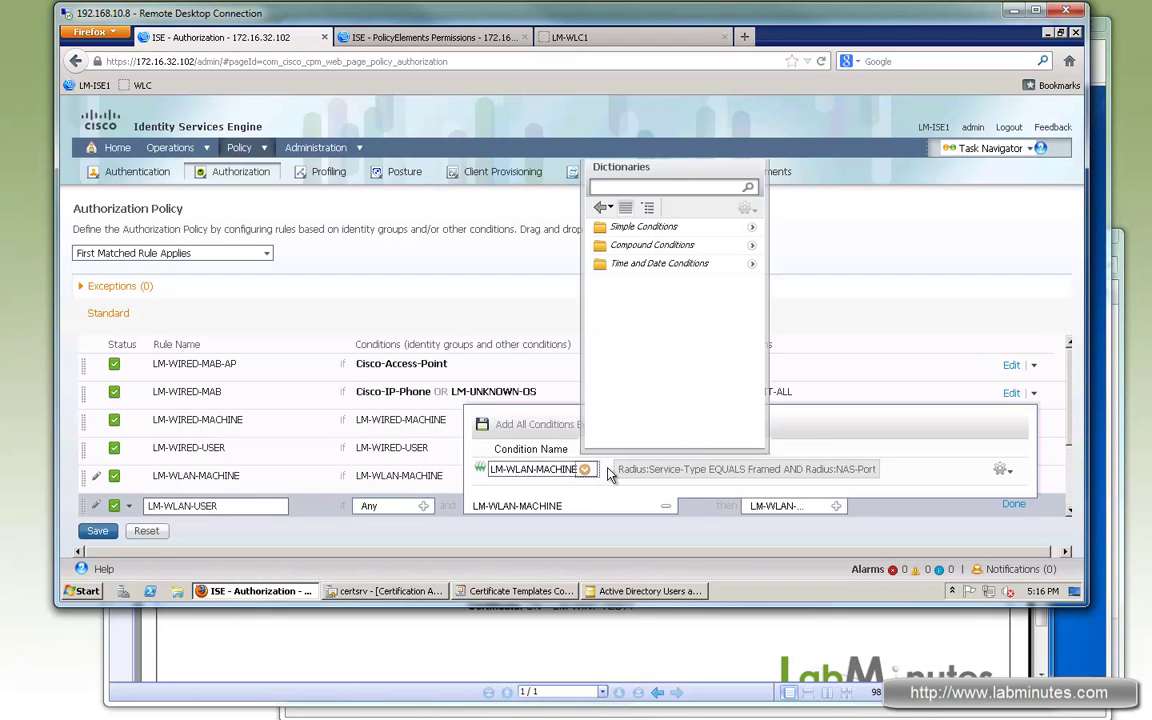
pyautogui.click(752, 264)
pyautogui.click(605, 207)
pyautogui.click(752, 245)
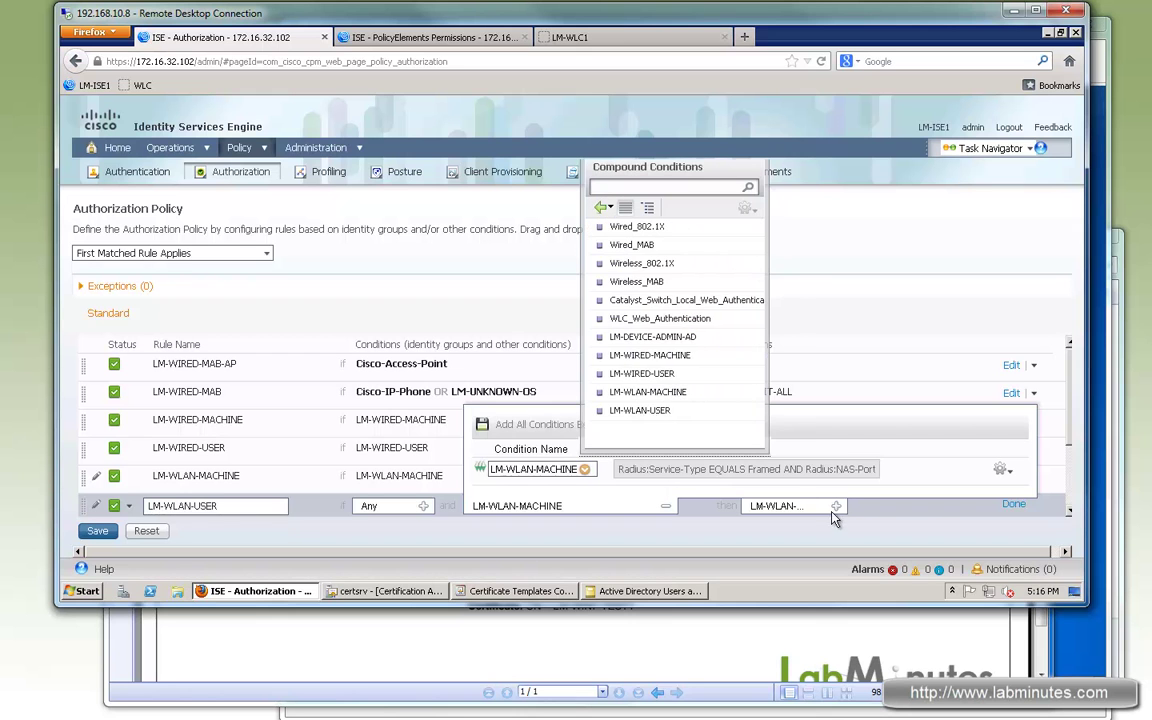
pyautogui.click(639, 410)
# Set the LM-WLAN-USER rule's permission to LM-WLAN-PERMIT-ALL and save the authorization policy.
pyautogui.click(836, 506)
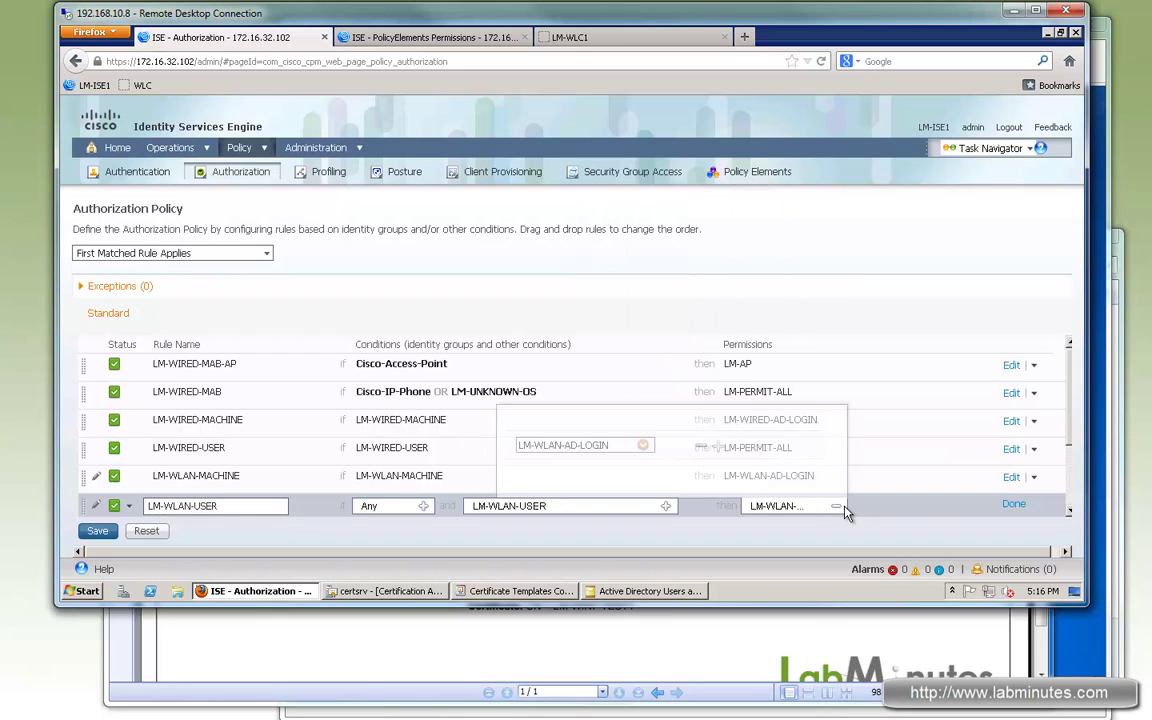
pyautogui.click(643, 445)
pyautogui.click(720, 258)
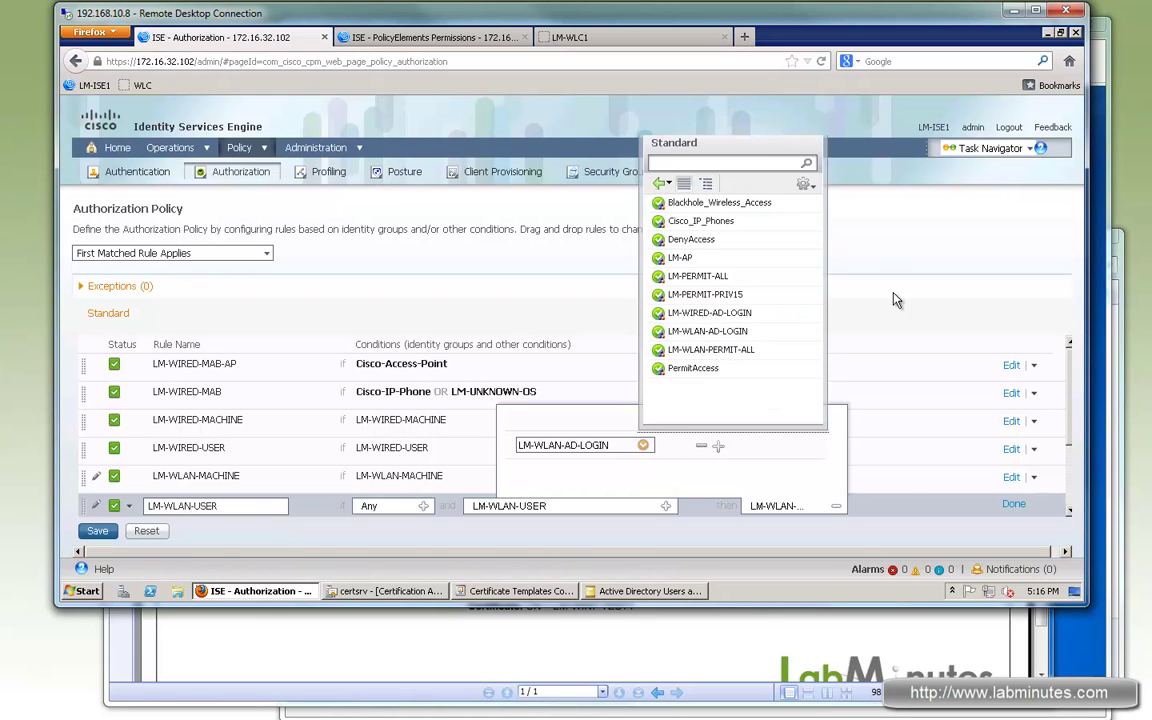
pyautogui.click(711, 349)
pyautogui.click(1013, 504)
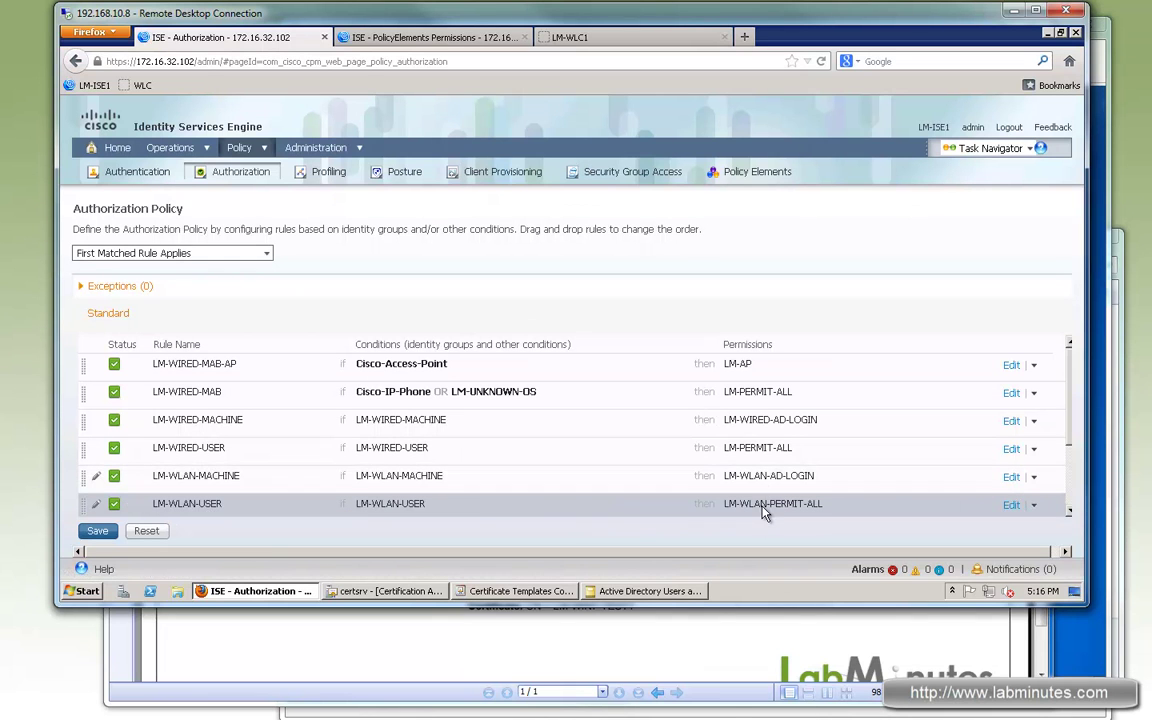
pyautogui.click(96, 531)
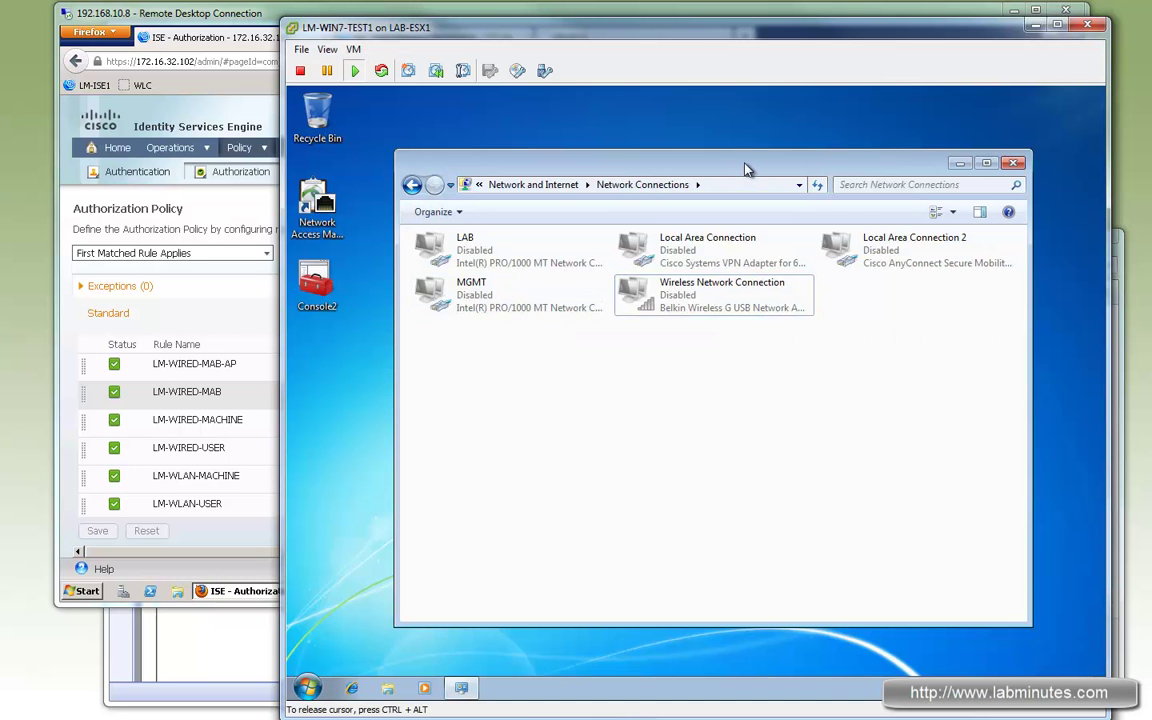
# Enable the disabled Wireless Network Connection adapter on the Windows 7 test client.
pyautogui.click(744, 175)
pyautogui.moveTo(744, 175); pyautogui.dragTo(709, 173)
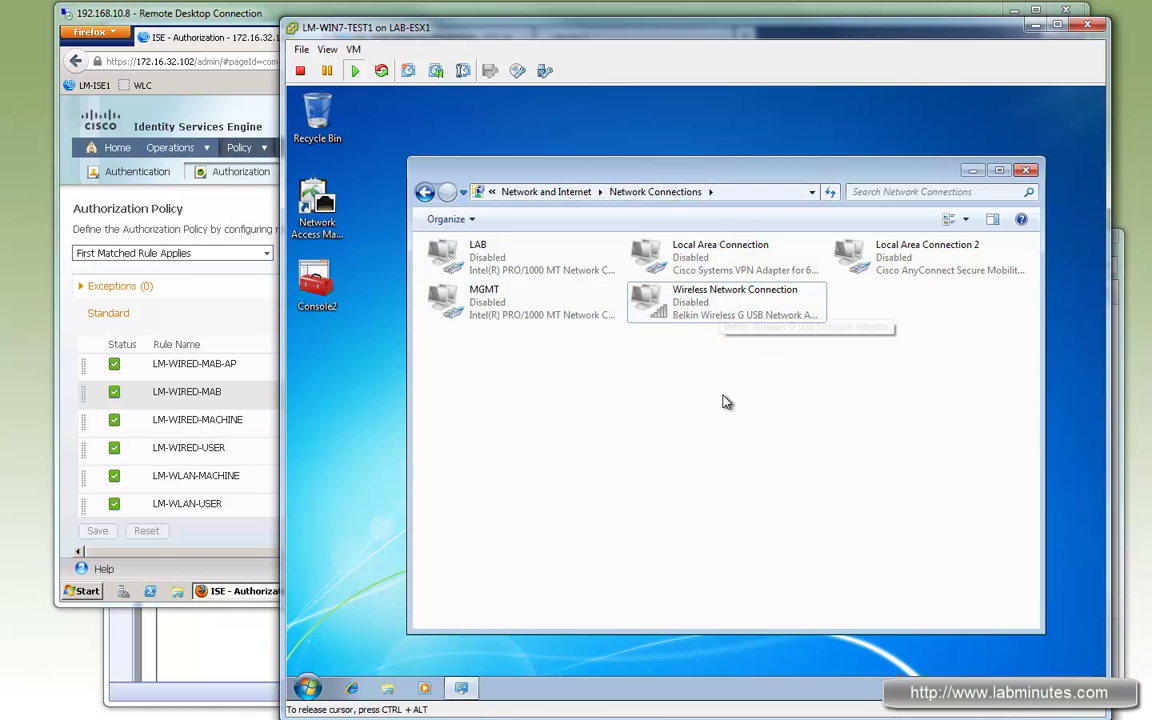
pyautogui.doubleClick(703, 312)
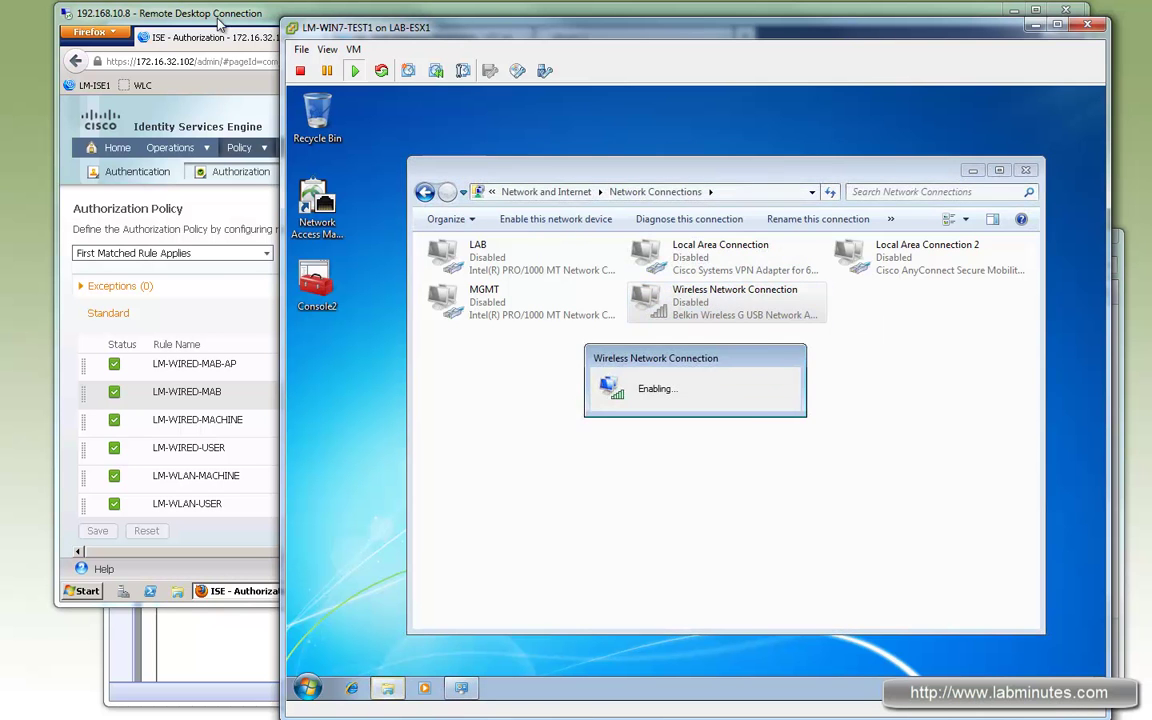
pyautogui.click(312, 9)
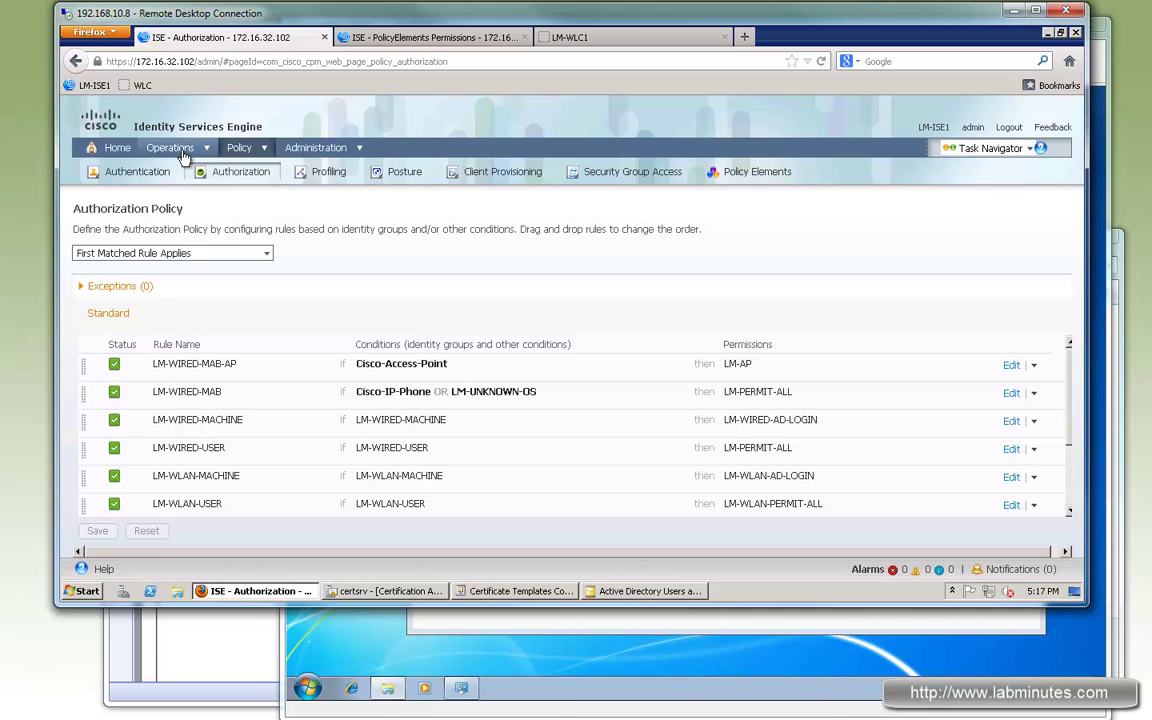
# Open ISE Live Authentications in a new tab and view the latest DenyAccess wireless attempt.
pyautogui.rightClick(206, 174)
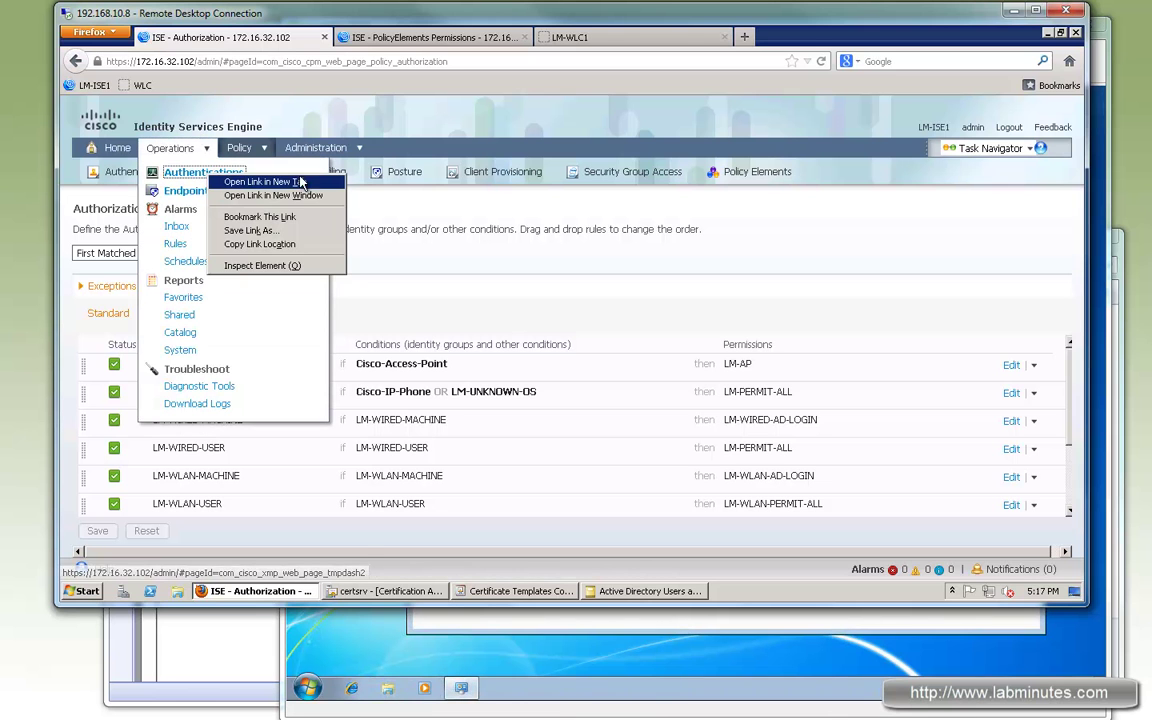
pyautogui.click(300, 181)
pyautogui.click(650, 40)
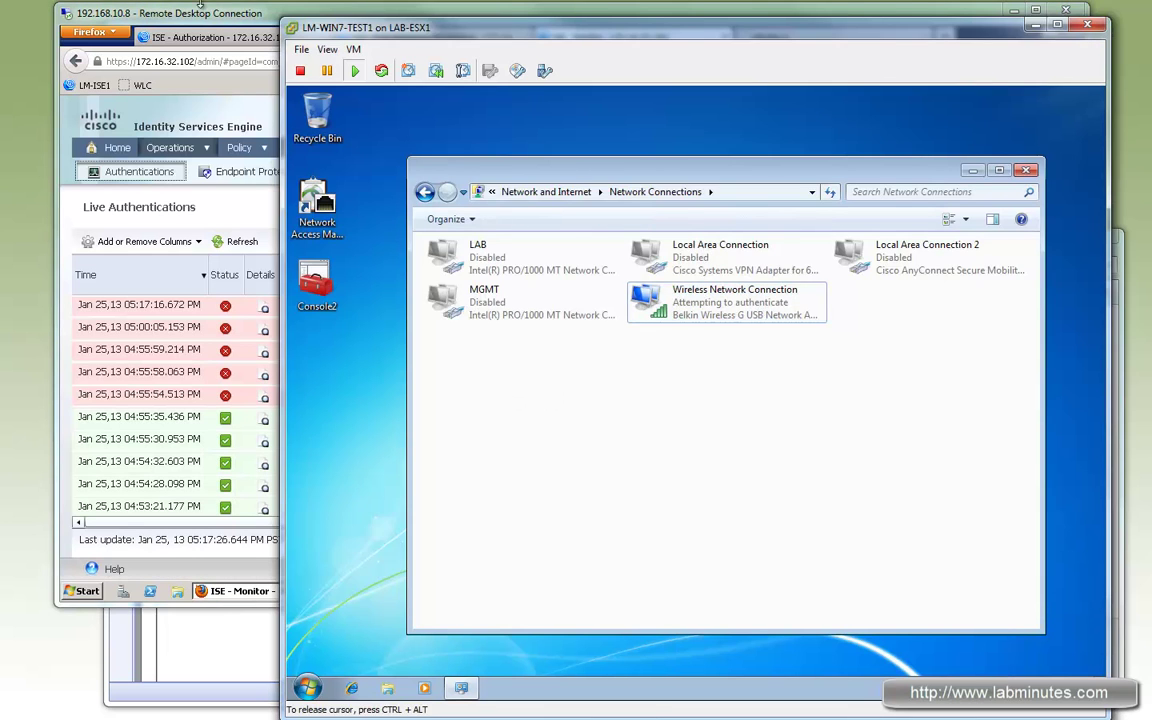
pyautogui.click(200, 10)
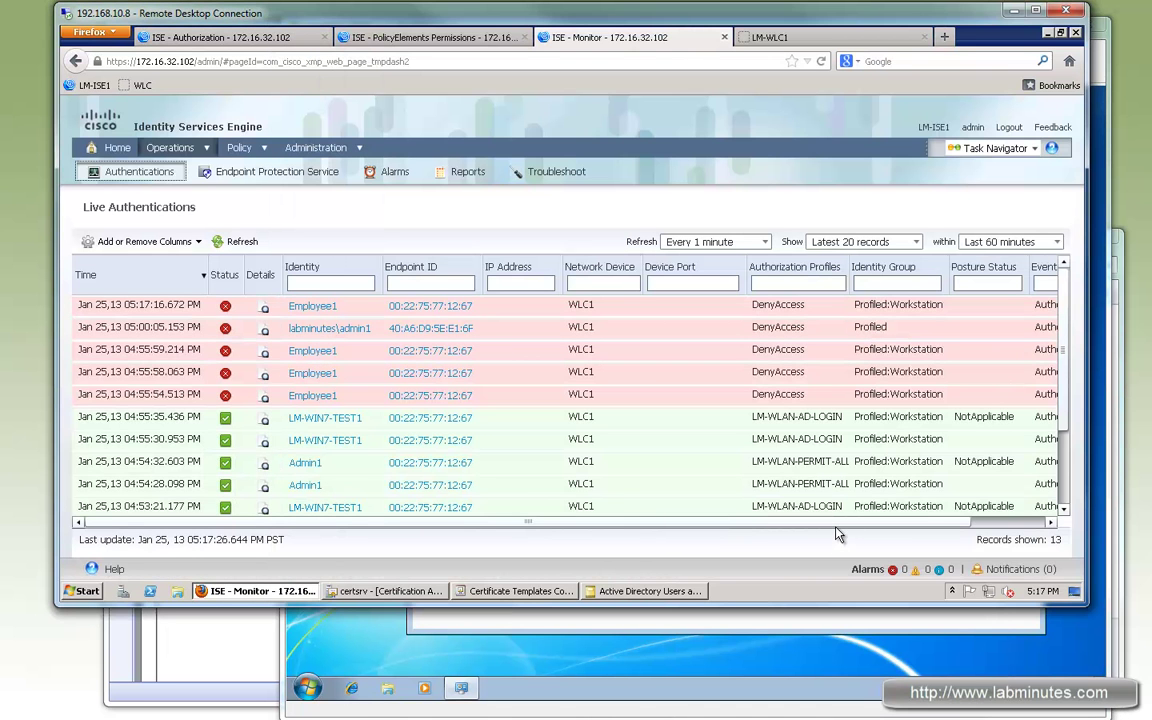
pyautogui.moveTo(838, 535); pyautogui.dragTo(927, 533)
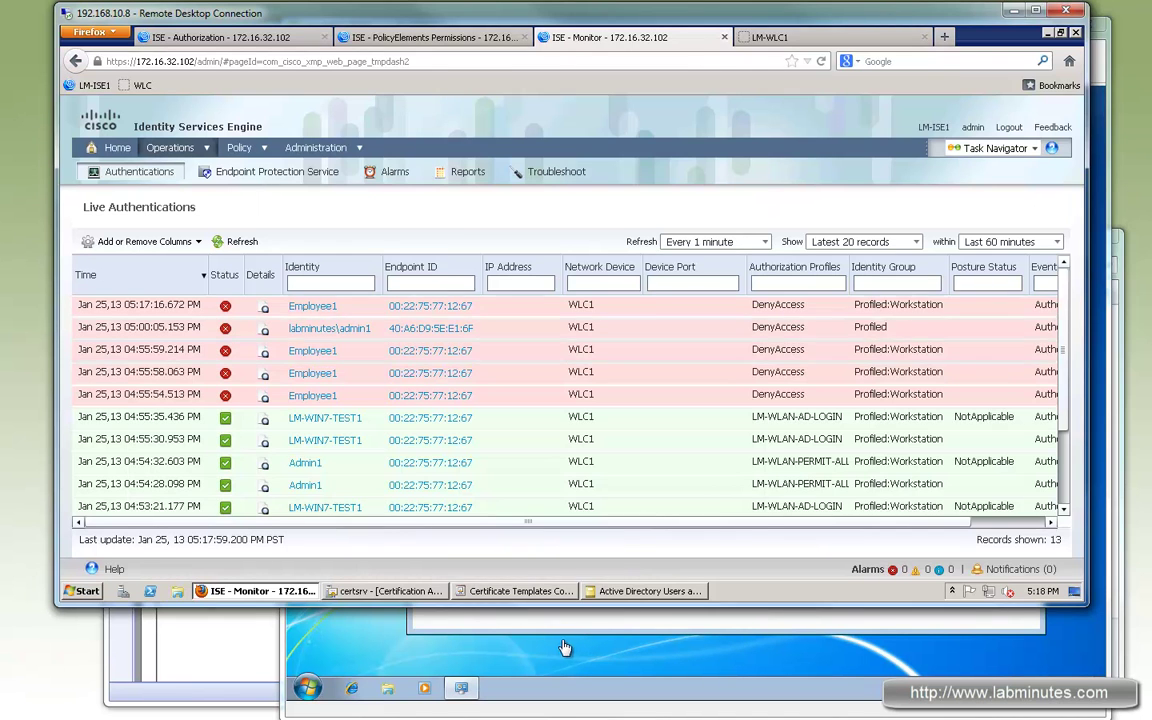
pyautogui.click(566, 648)
# Log off the Windows 7 user and go to the Other User logon screen.
pyautogui.press('super')
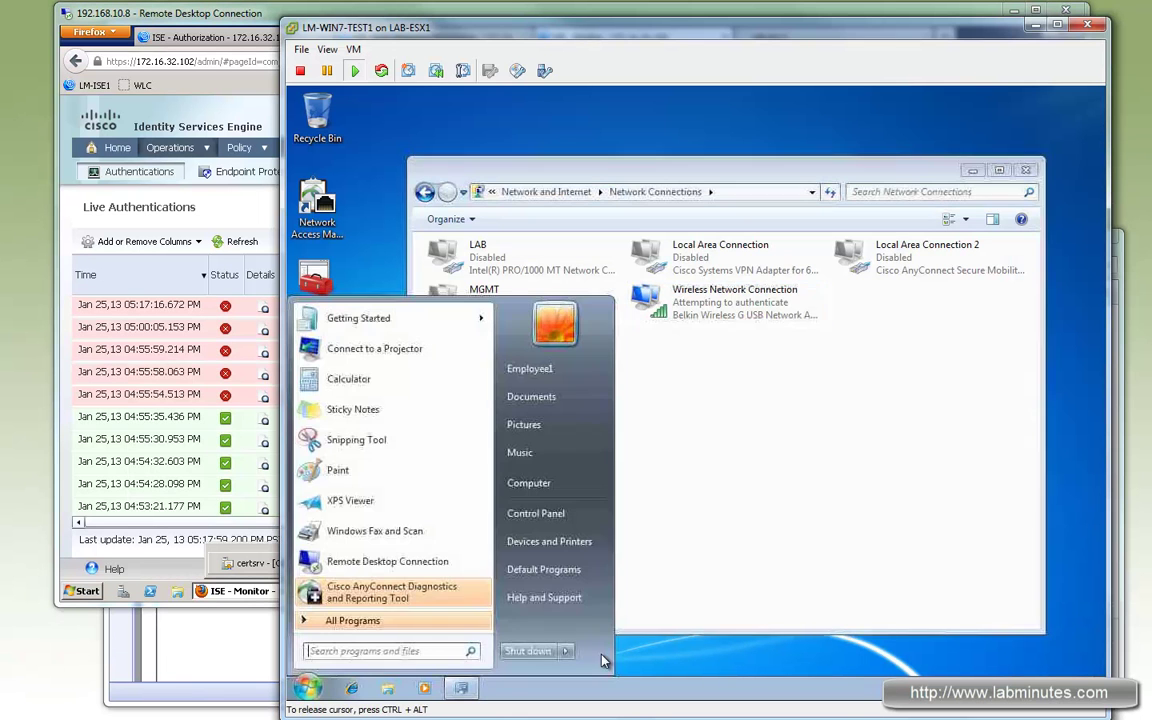
pyautogui.click(565, 651)
pyautogui.click(630, 592)
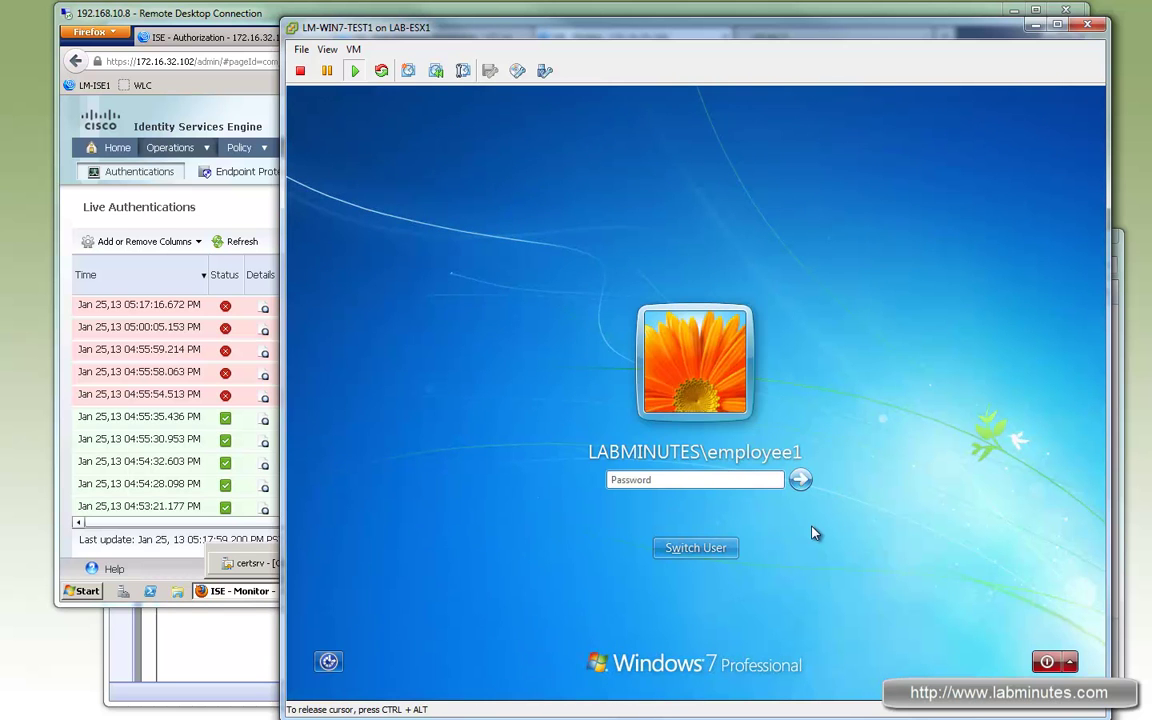
pyautogui.click(724, 548)
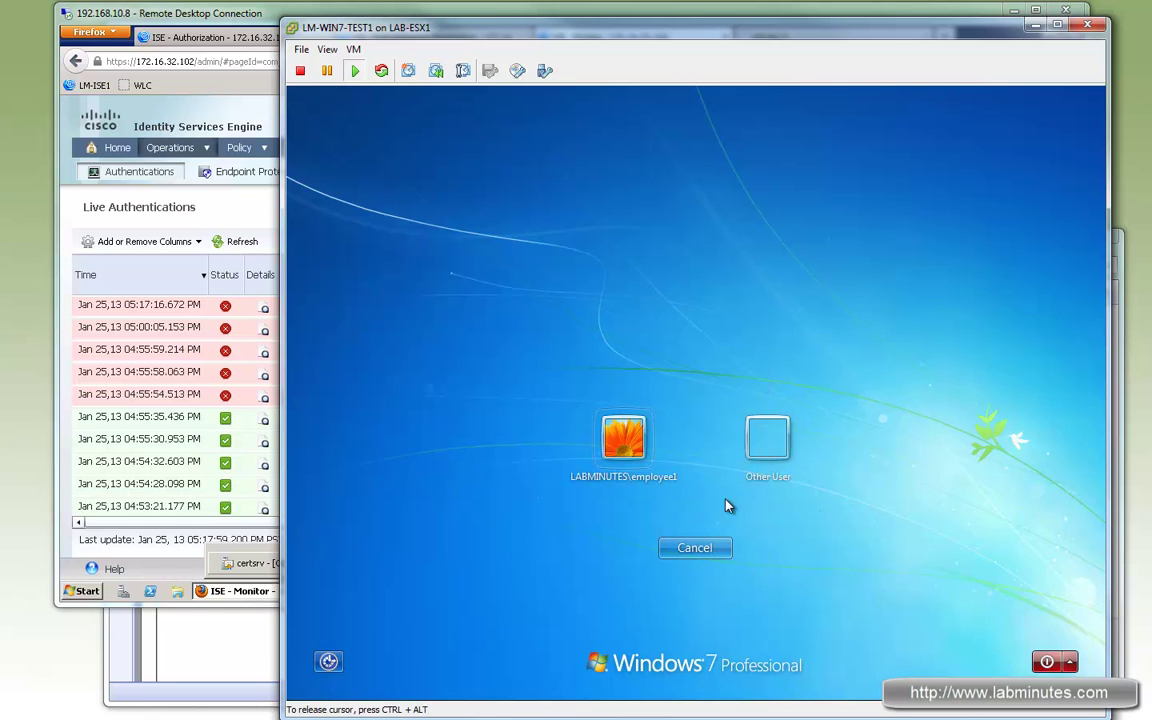
pyautogui.click(762, 440)
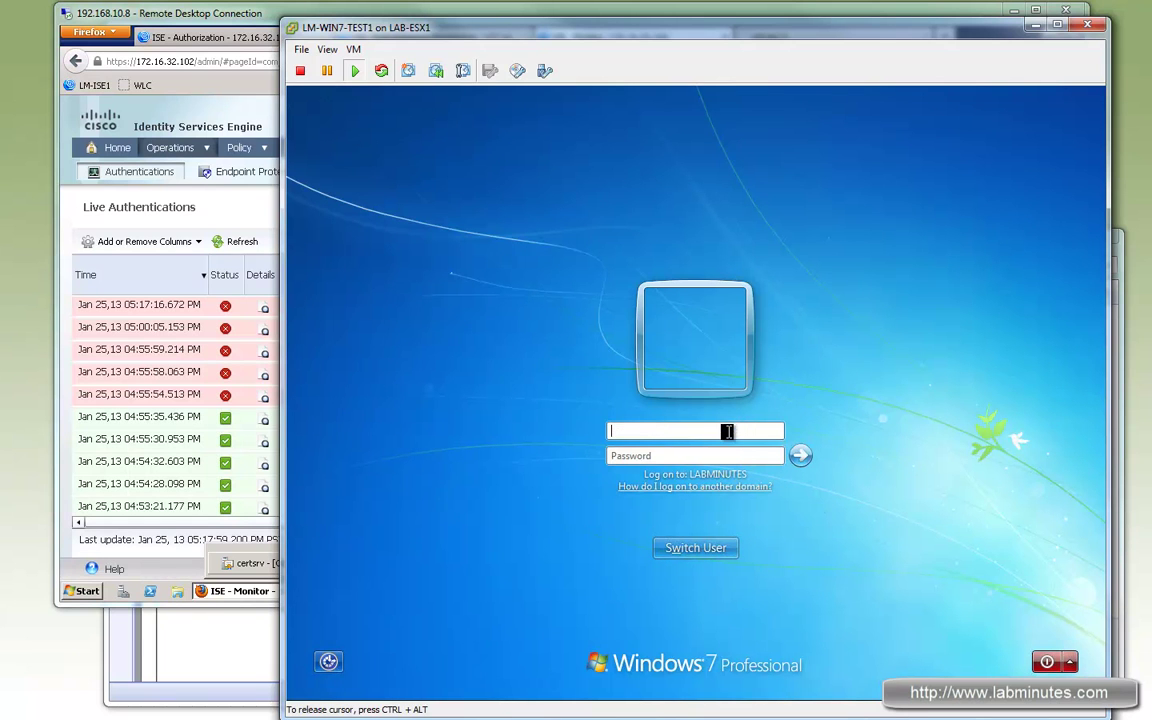
pyautogui.hotkey('ctrl', 'alt')
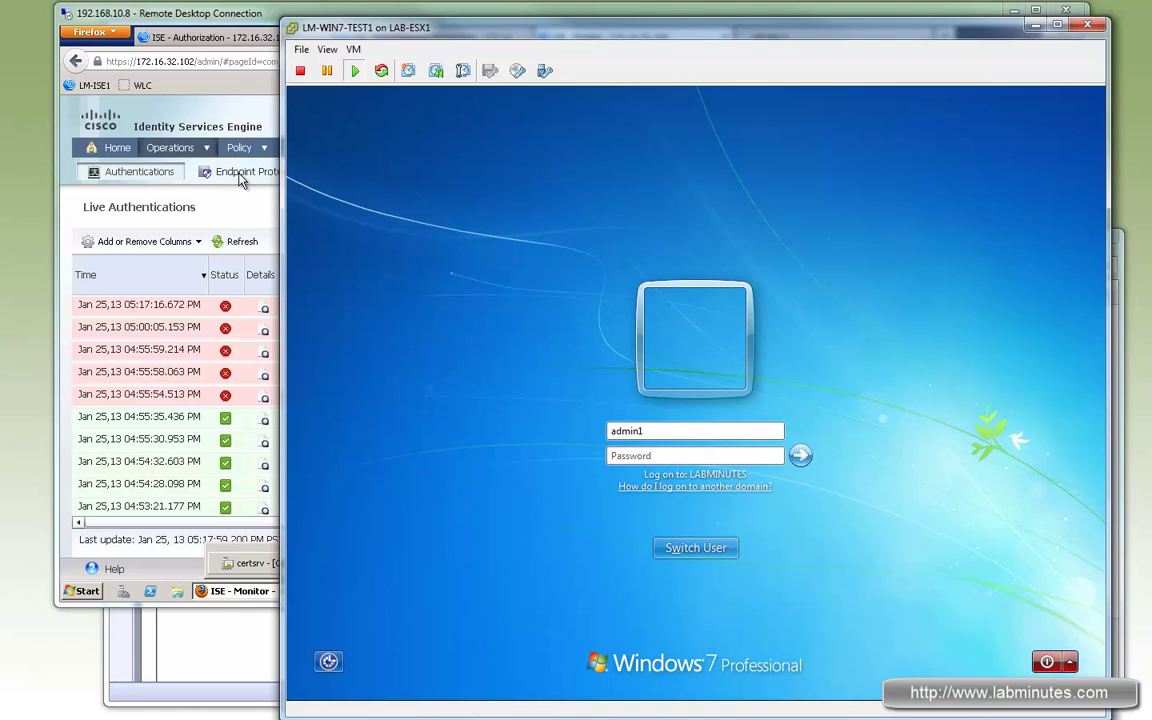
pyautogui.click(245, 243)
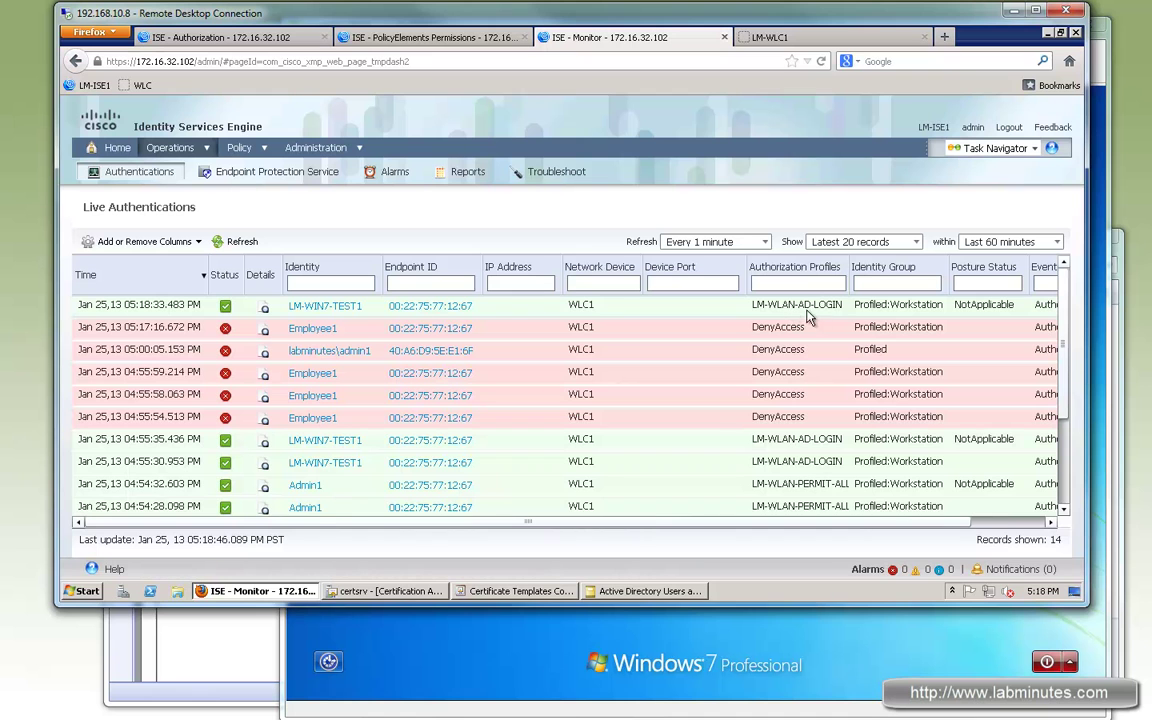
# Open the wireless client's details under MONITOR > Clients and note its MAC, IPv4 and LM-INTERNAL WLAN.
pyautogui.click(818, 38)
pyautogui.click(235, 125)
pyautogui.click(102, 301)
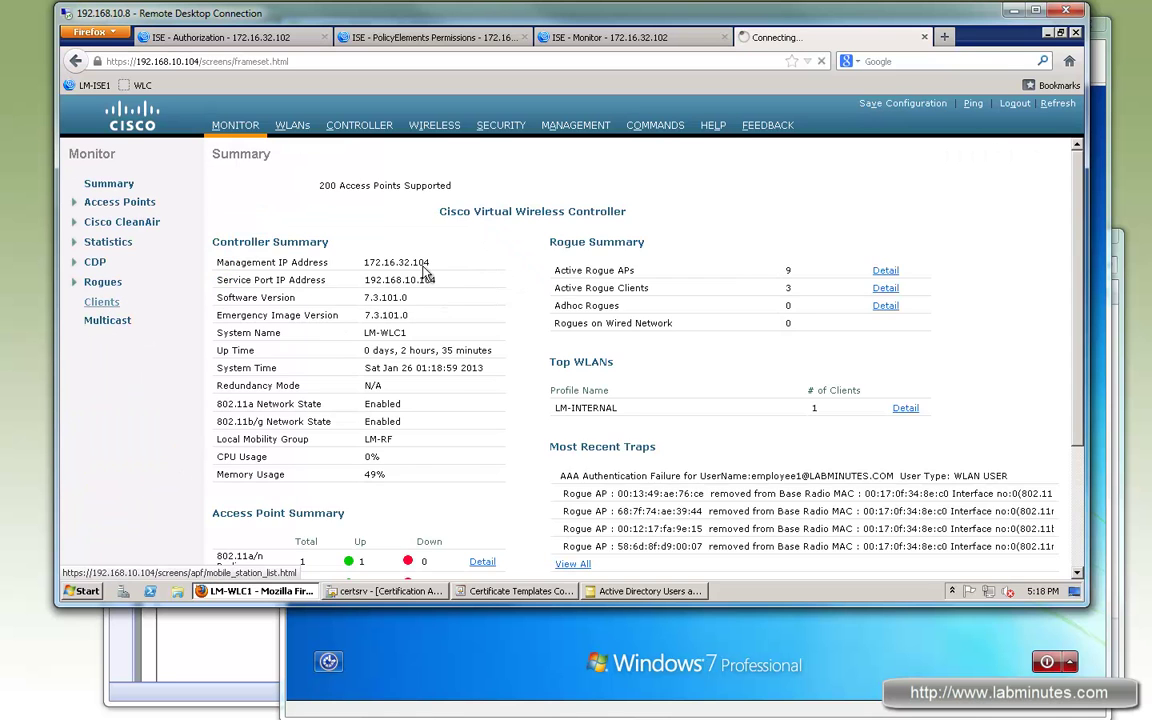
pyautogui.click(279, 247)
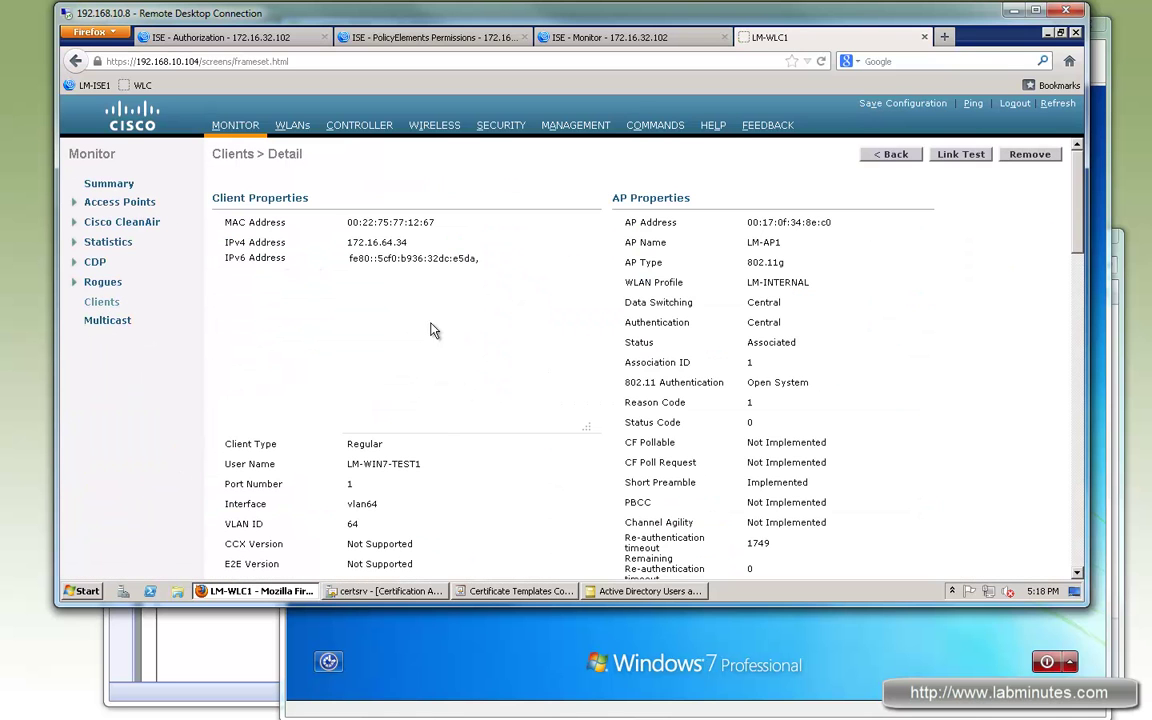
pyautogui.moveTo(415, 223); pyautogui.dragTo(355, 224)
pyautogui.click(350, 224)
pyautogui.moveTo(436, 222); pyautogui.dragTo(359, 235)
pyautogui.doubleClick(364, 242)
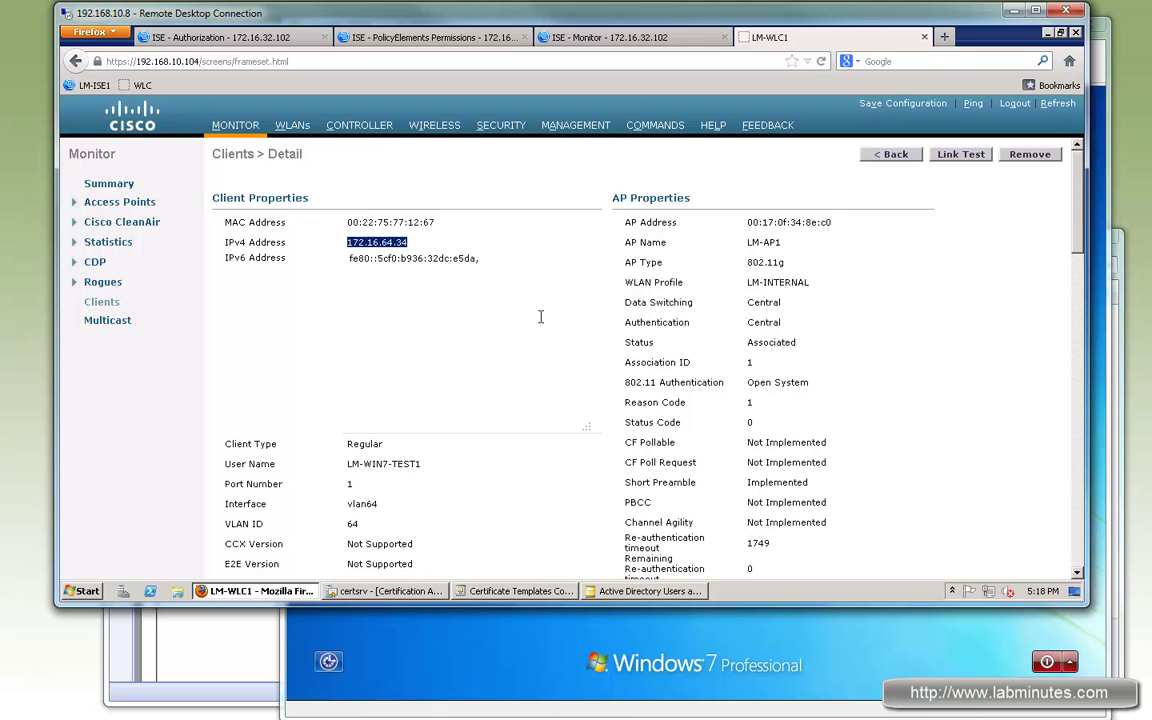
pyautogui.doubleClick(750, 283)
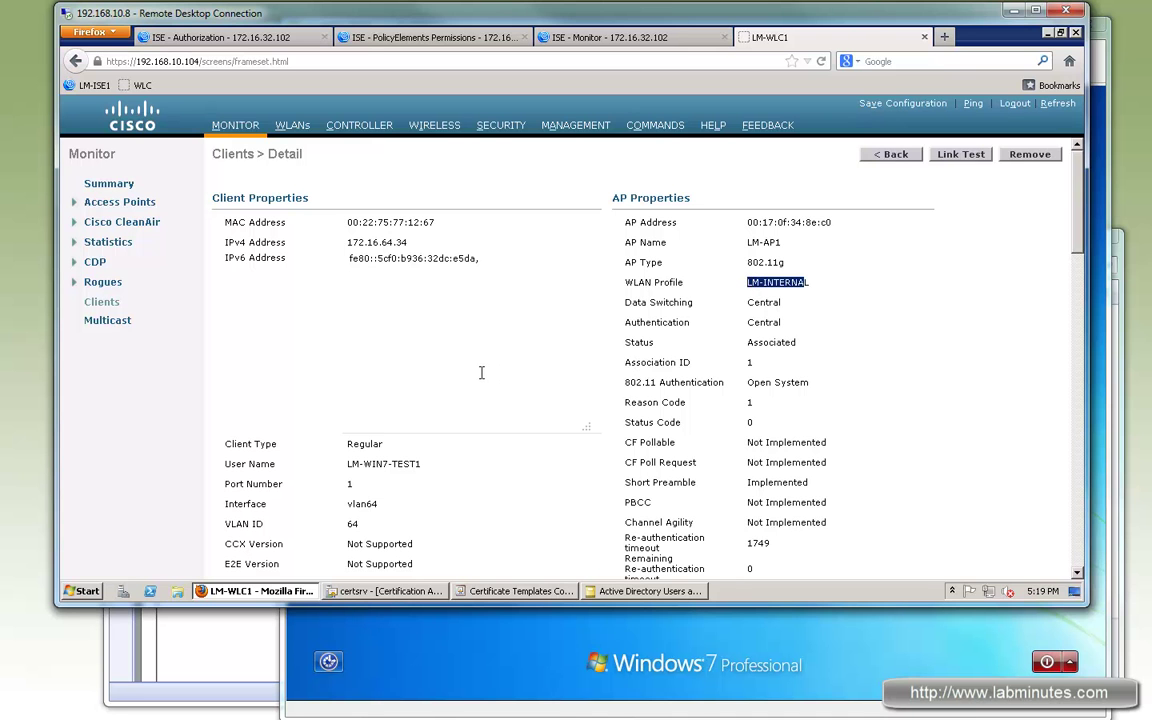
# Confirm the client is on interface vlan64 with user name LM-WIN7-TEST1.
pyautogui.scroll(-3, 480, 372)
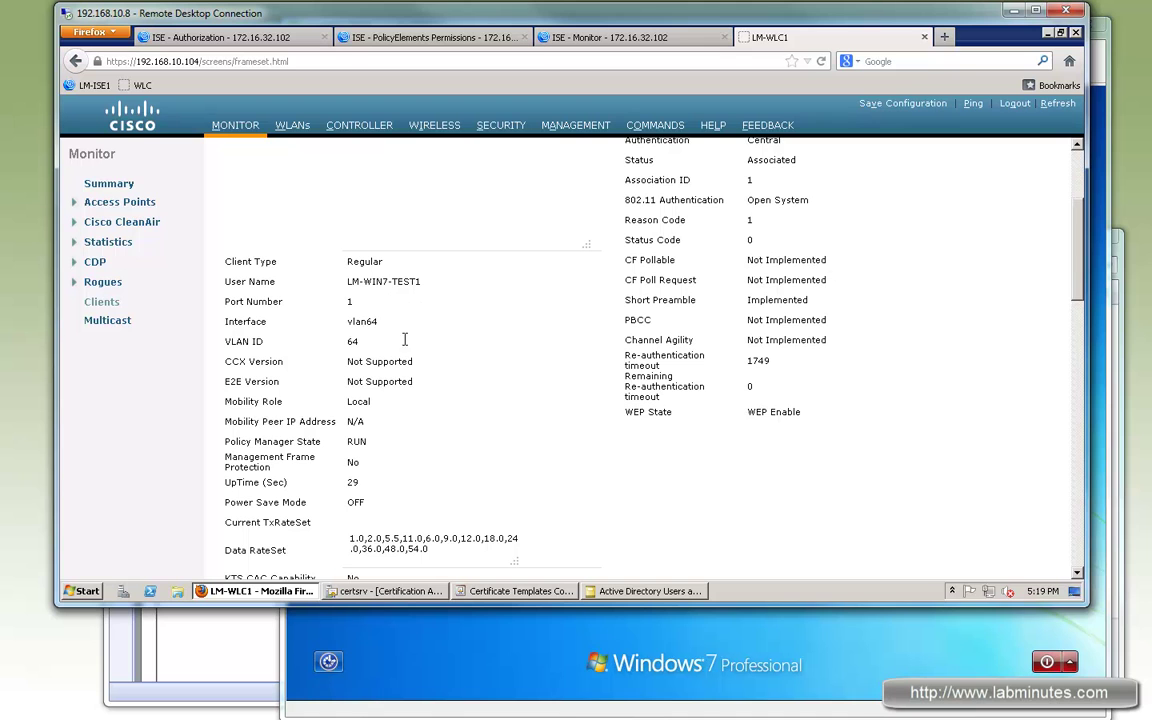
pyautogui.doubleClick(355, 321)
pyautogui.moveTo(421, 282); pyautogui.dragTo(349, 281)
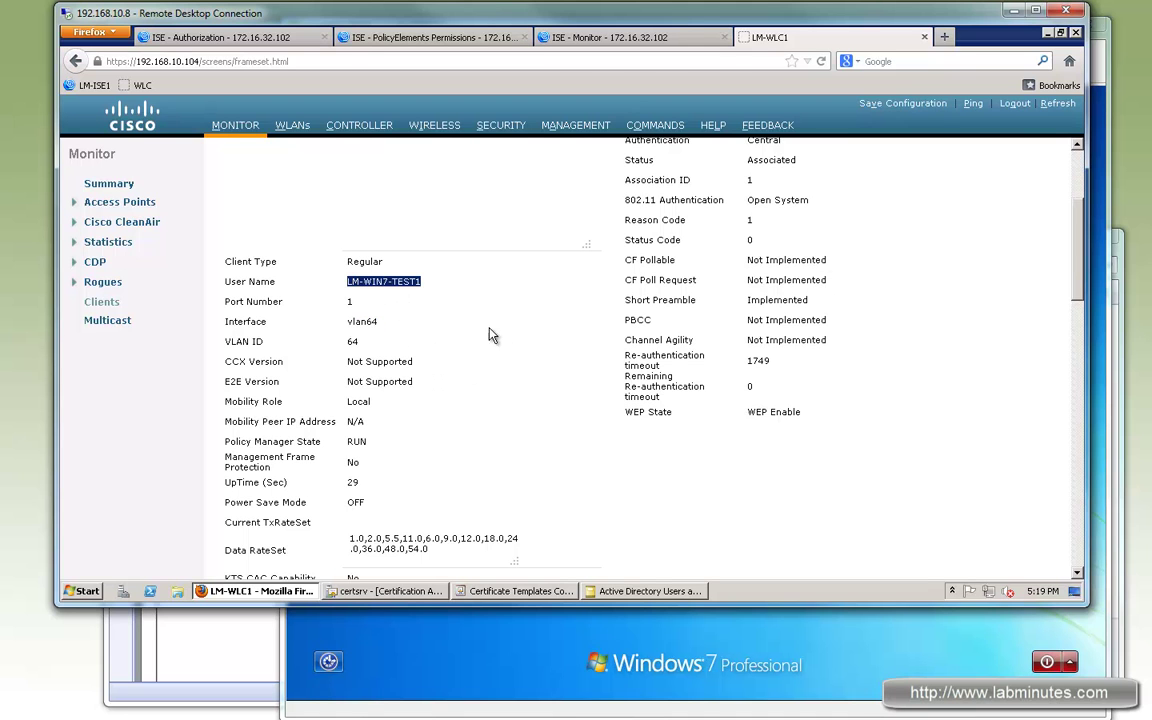
pyautogui.click(364, 296)
pyautogui.moveTo(349, 281); pyautogui.dragTo(430, 282)
pyautogui.click(502, 478)
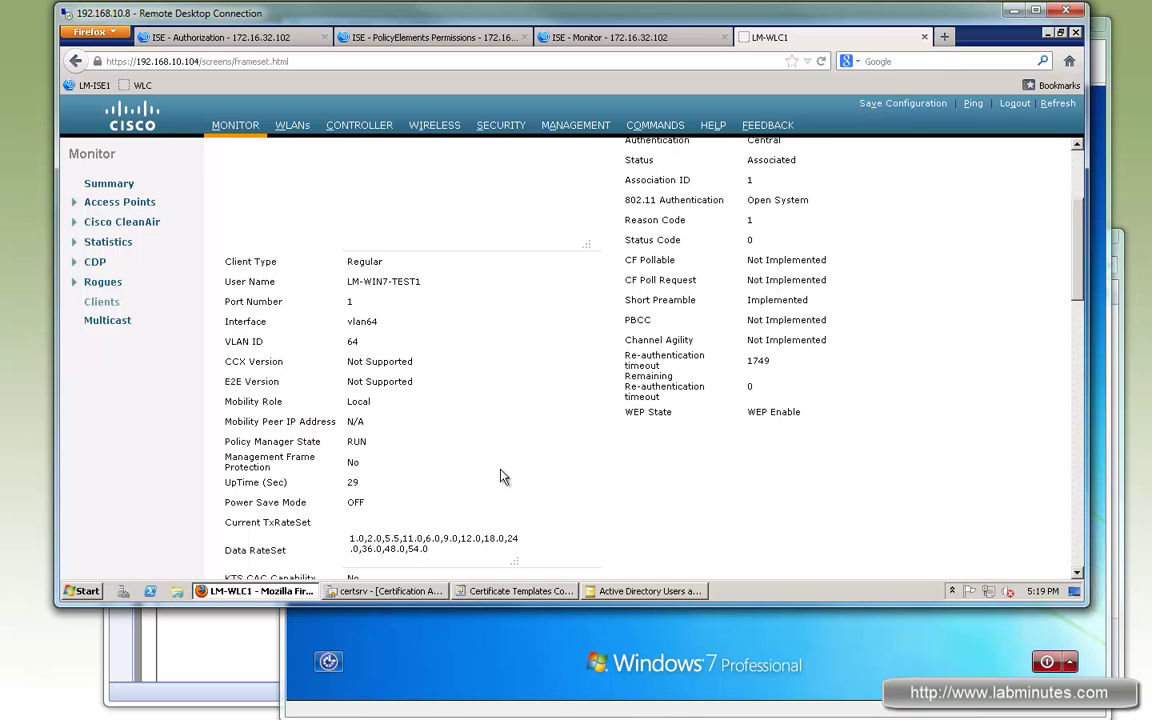
# Confirm the client's EAP-TLS authentication type and applied LM-AD-LOGIN access list.
pyautogui.scroll(-6, 504, 476)
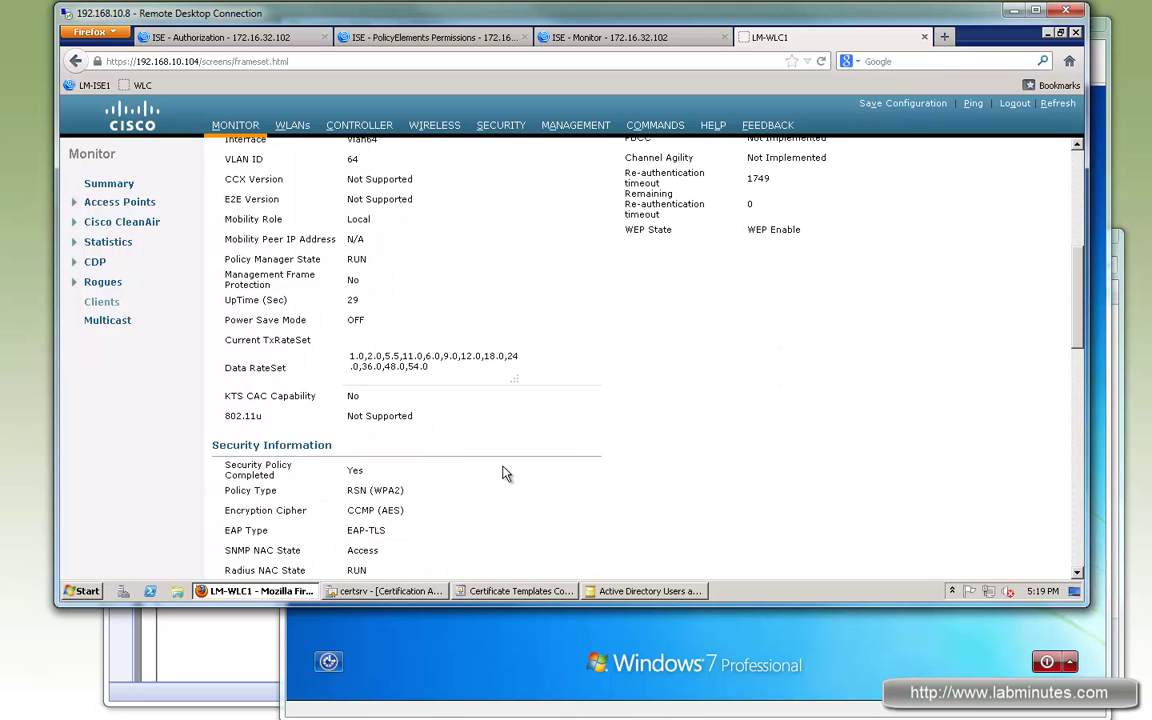
pyautogui.moveTo(341, 347); pyautogui.dragTo(388, 349)
pyautogui.scroll(-2, 460, 472)
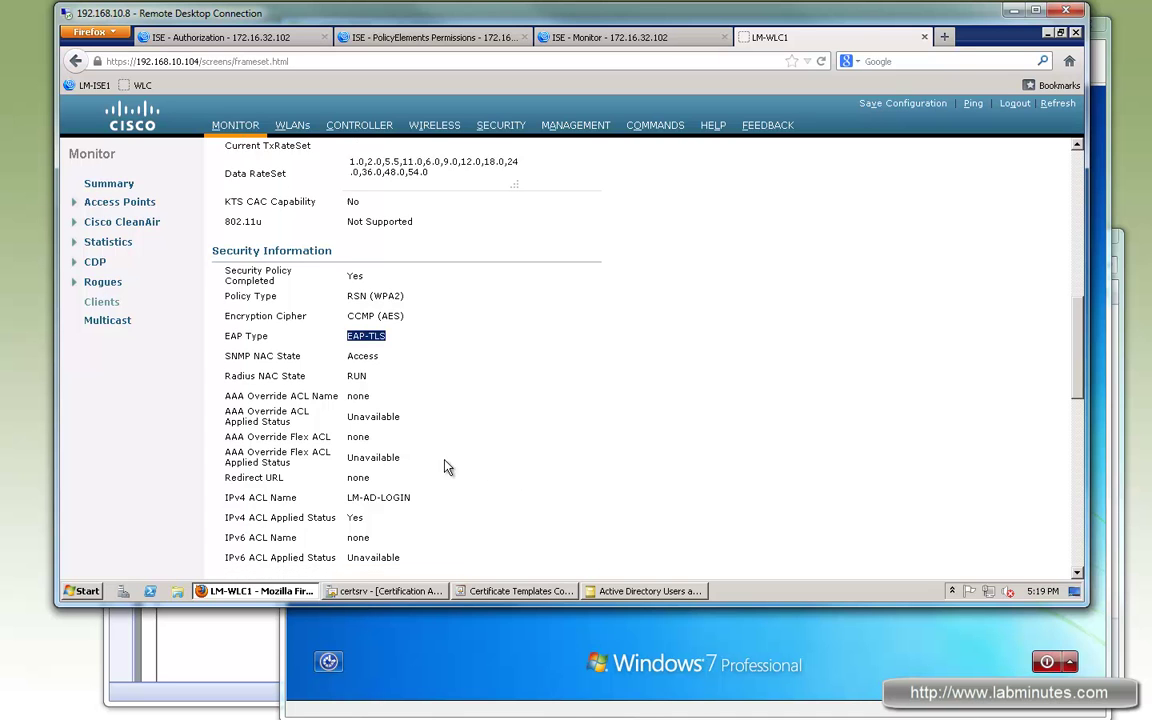
pyautogui.moveTo(347, 418); pyautogui.dragTo(422, 420)
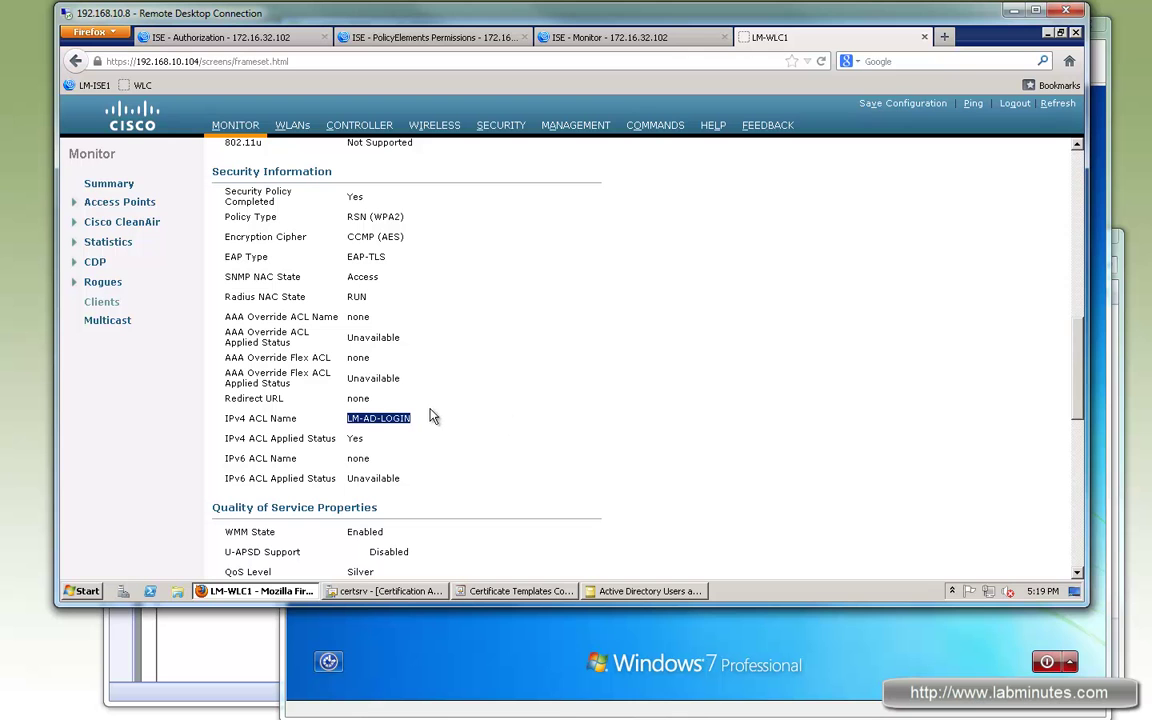
pyautogui.click(477, 432)
pyautogui.moveTo(438, 423); pyautogui.dragTo(346, 418)
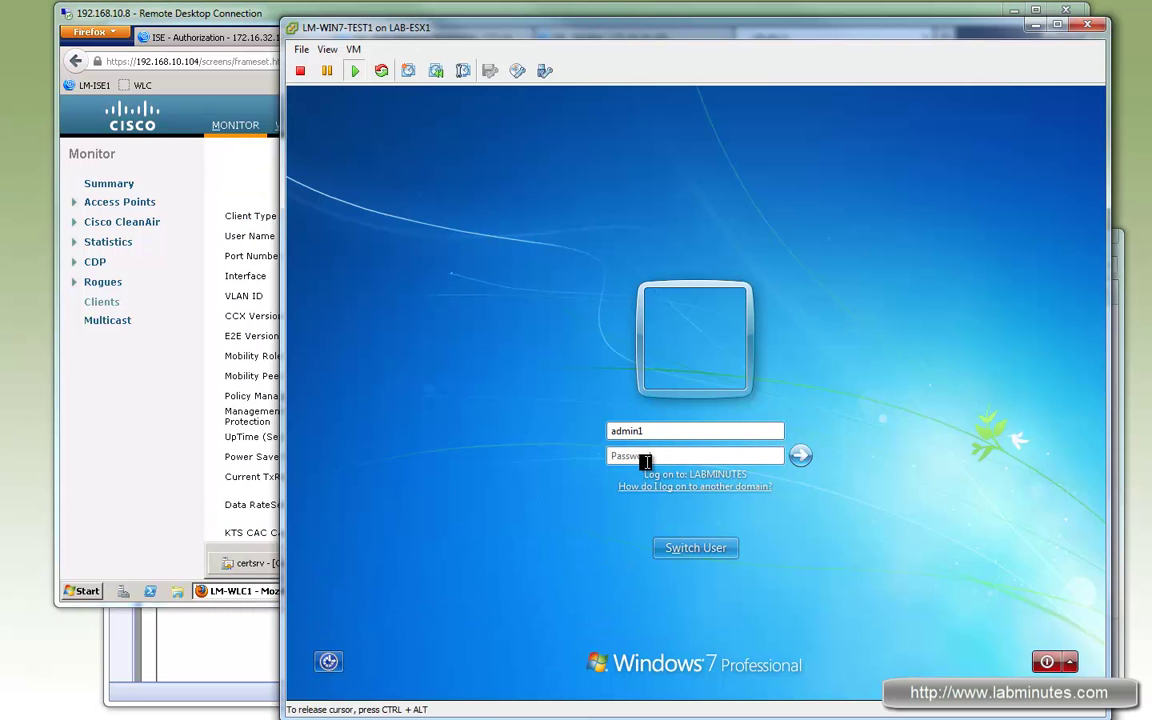
pyautogui.click(646, 461)
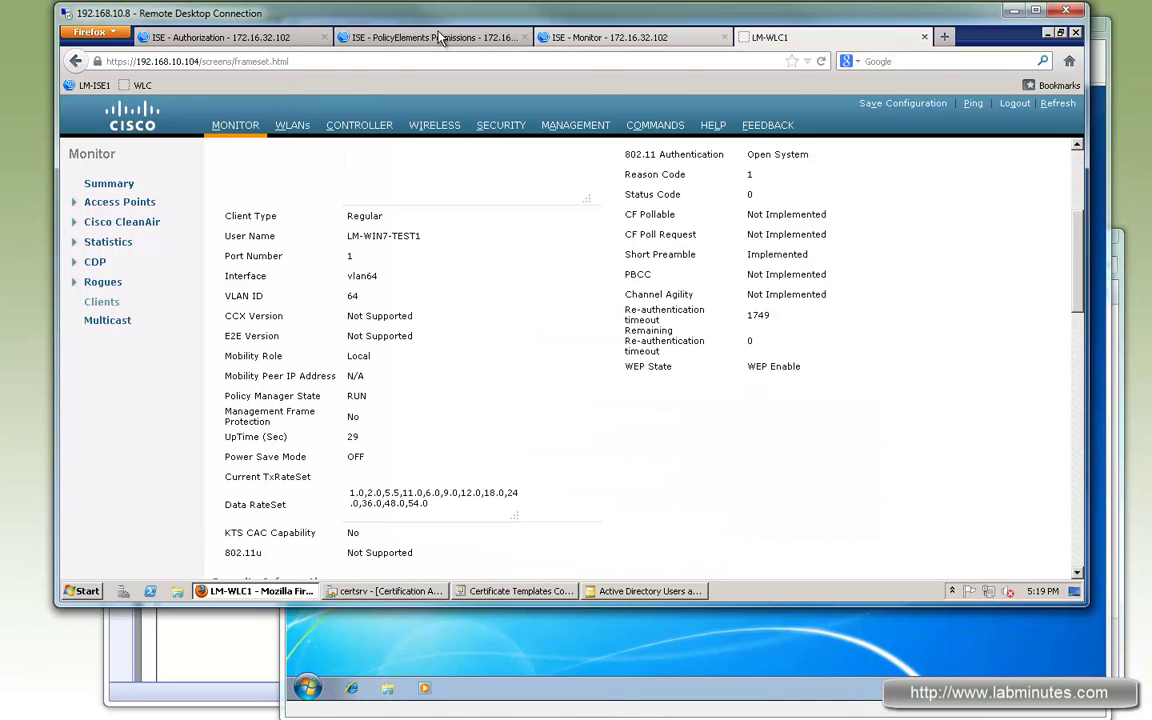
# Refresh the ISE Live Authentications log to see the new user's login.
pyautogui.click(442, 38)
pyautogui.click(545, 37)
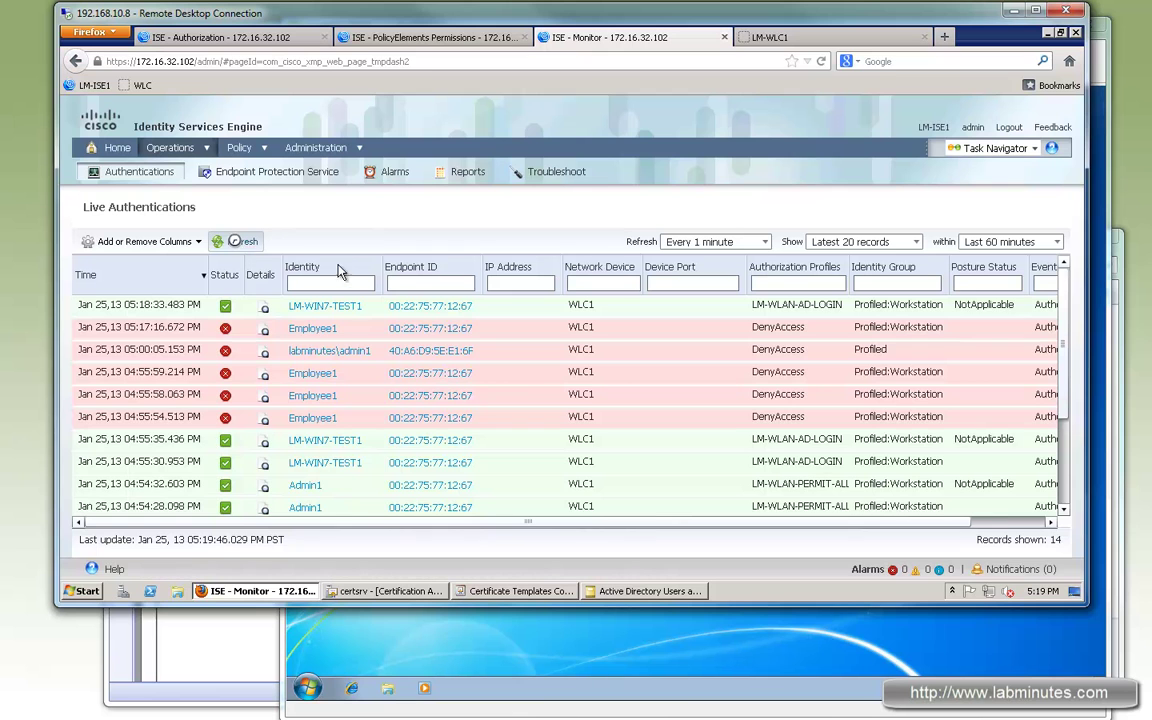
pyautogui.click(240, 243)
pyautogui.click(237, 251)
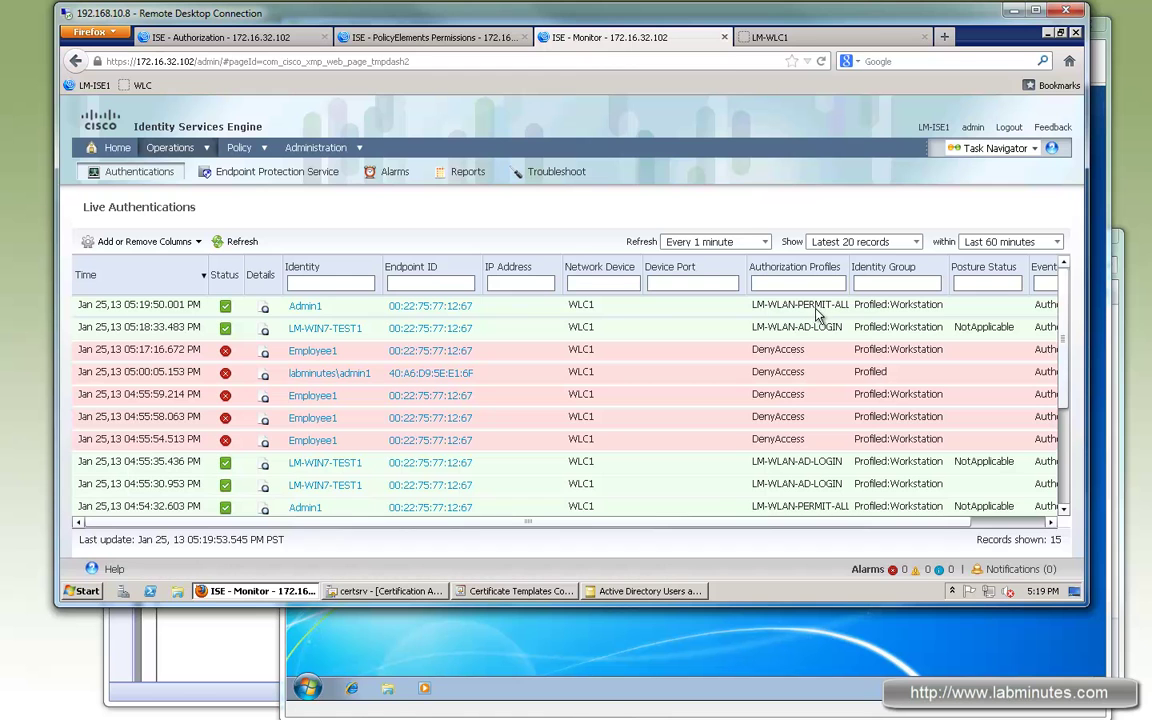
# Recheck the controller client's IPv4 address, new user name and applied LM-PERMIT-ALL ACL.
pyautogui.click(792, 40)
pyautogui.click(102, 302)
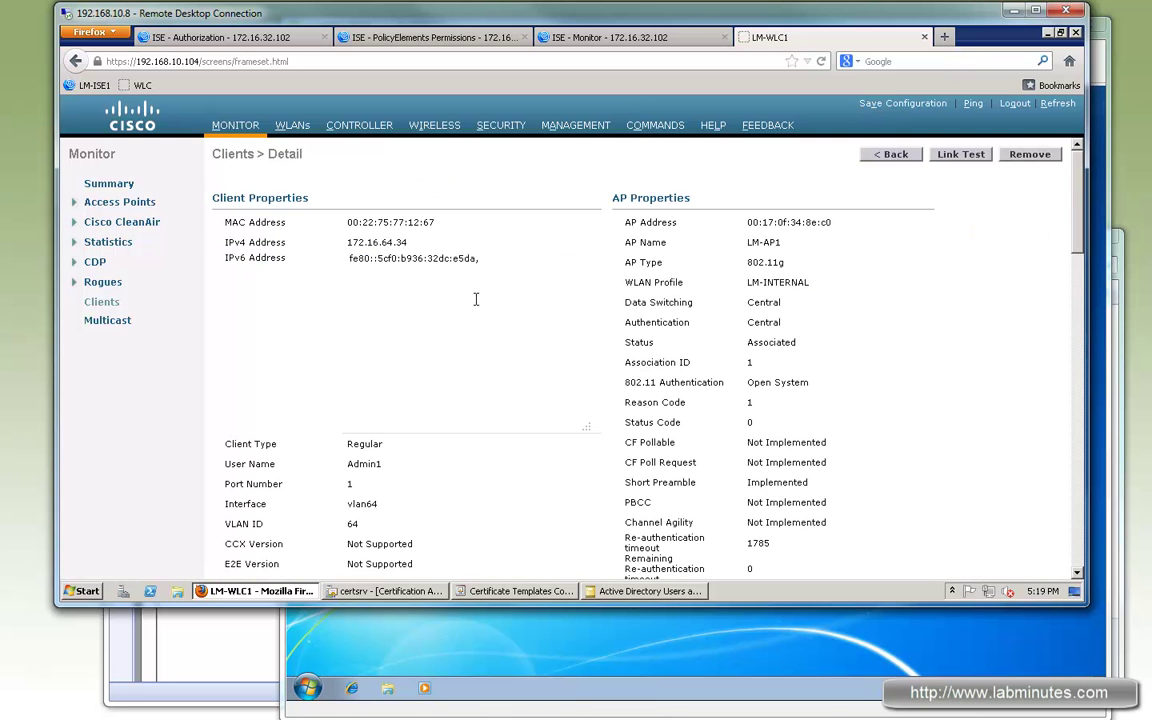
pyautogui.moveTo(364, 242); pyautogui.dragTo(402, 242)
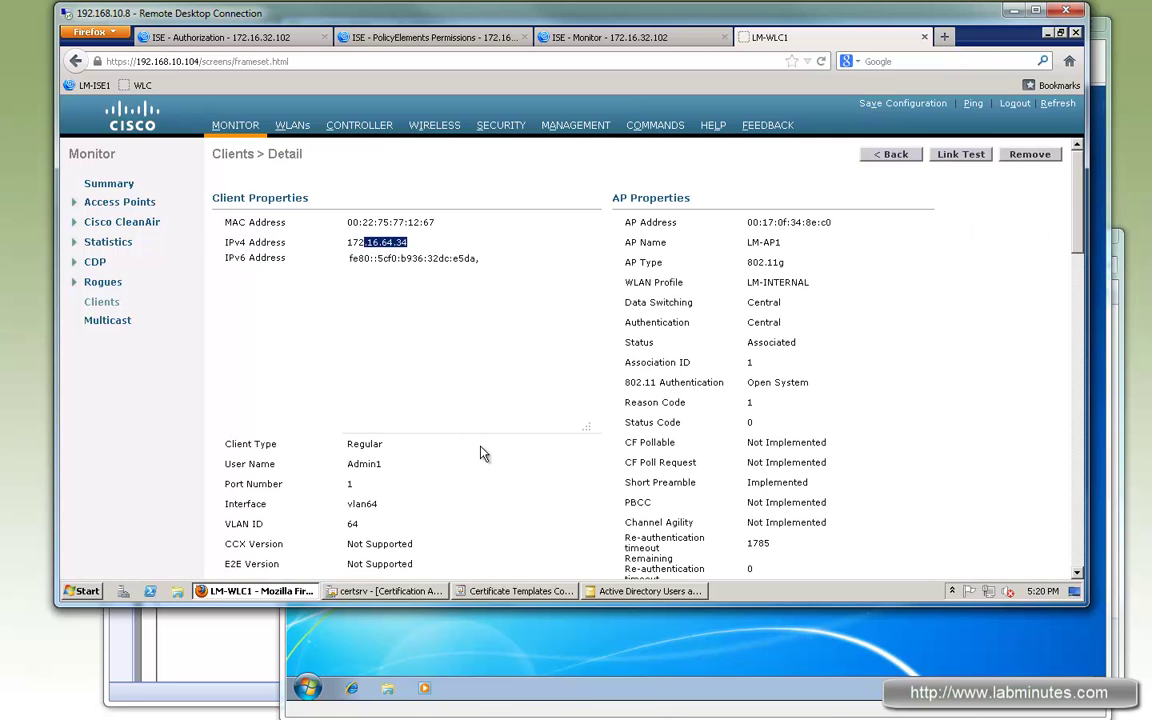
pyautogui.scroll(-7, 482, 452)
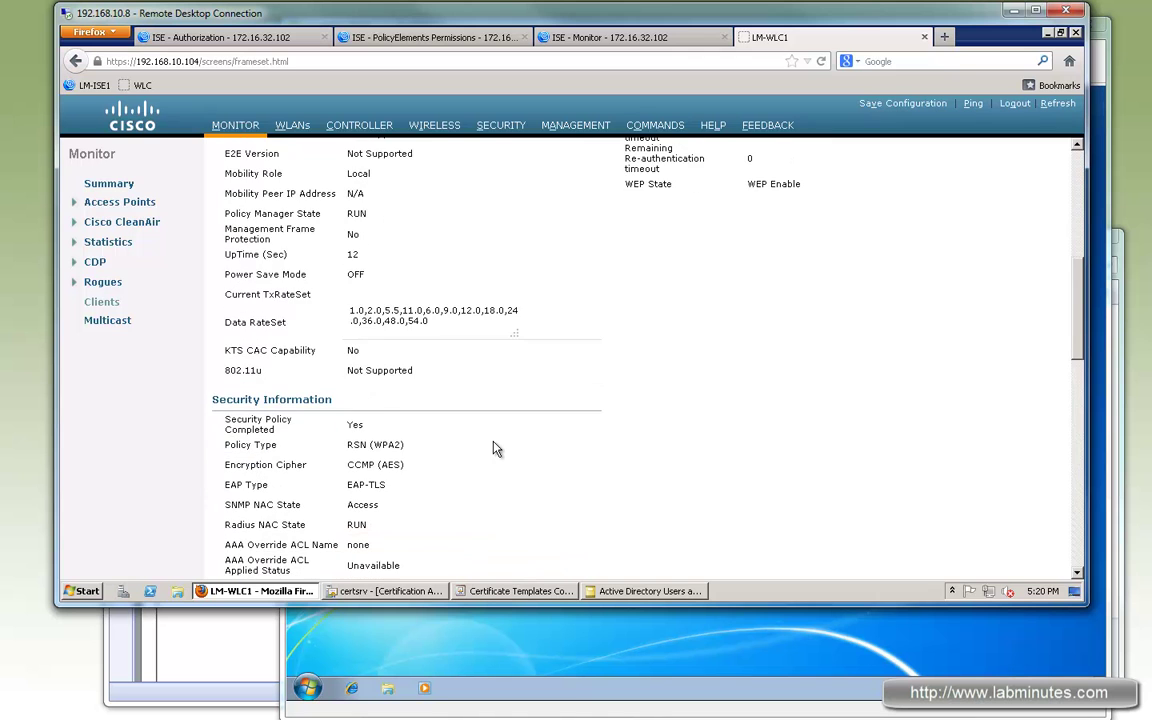
pyautogui.scroll(2, 455, 260)
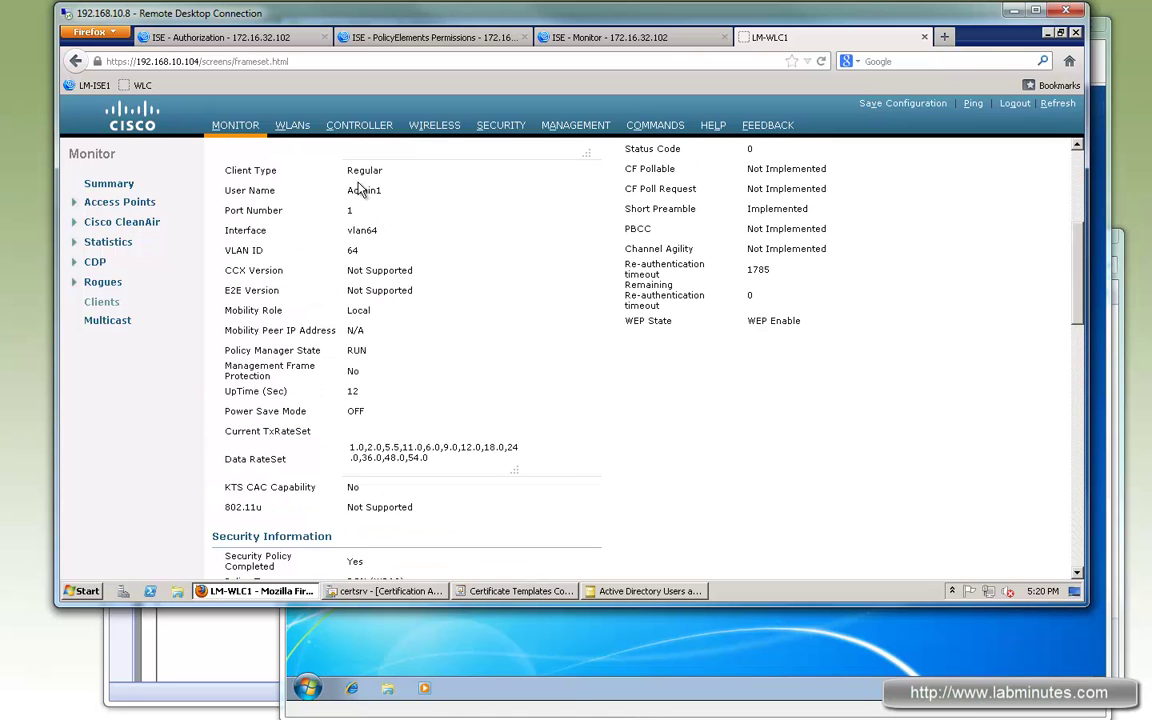
pyautogui.moveTo(346, 190); pyautogui.dragTo(411, 188)
pyautogui.scroll(-7, 548, 388)
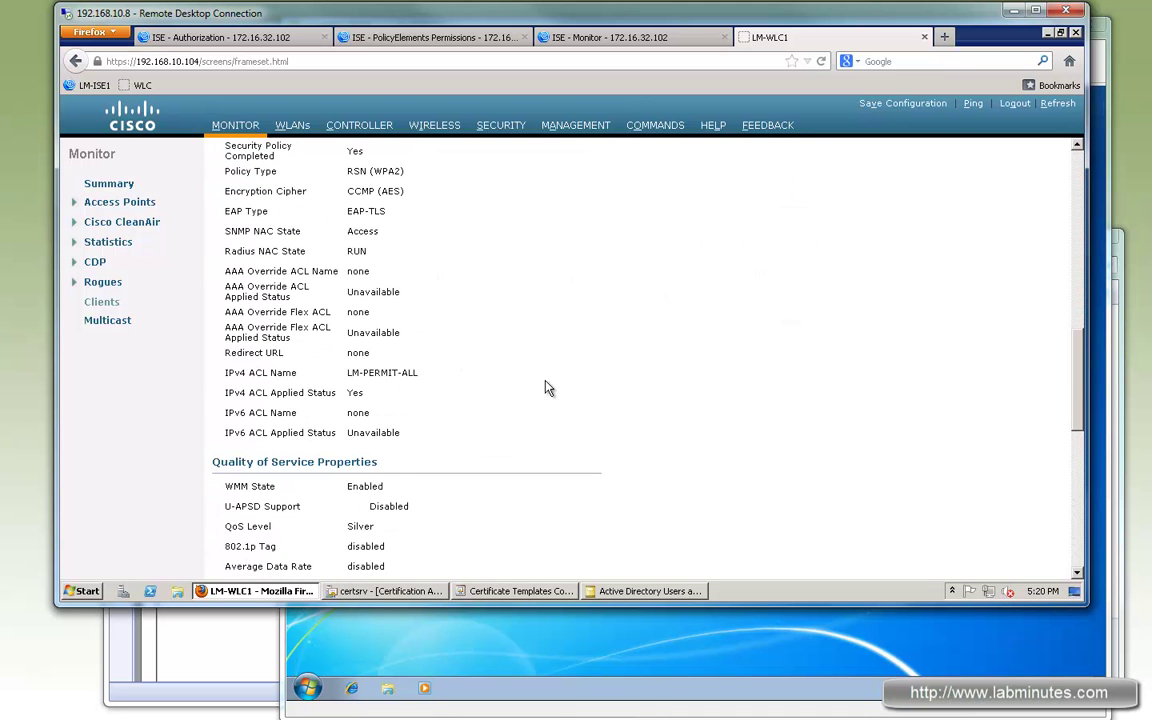
pyautogui.moveTo(418, 372); pyautogui.dragTo(362, 372)
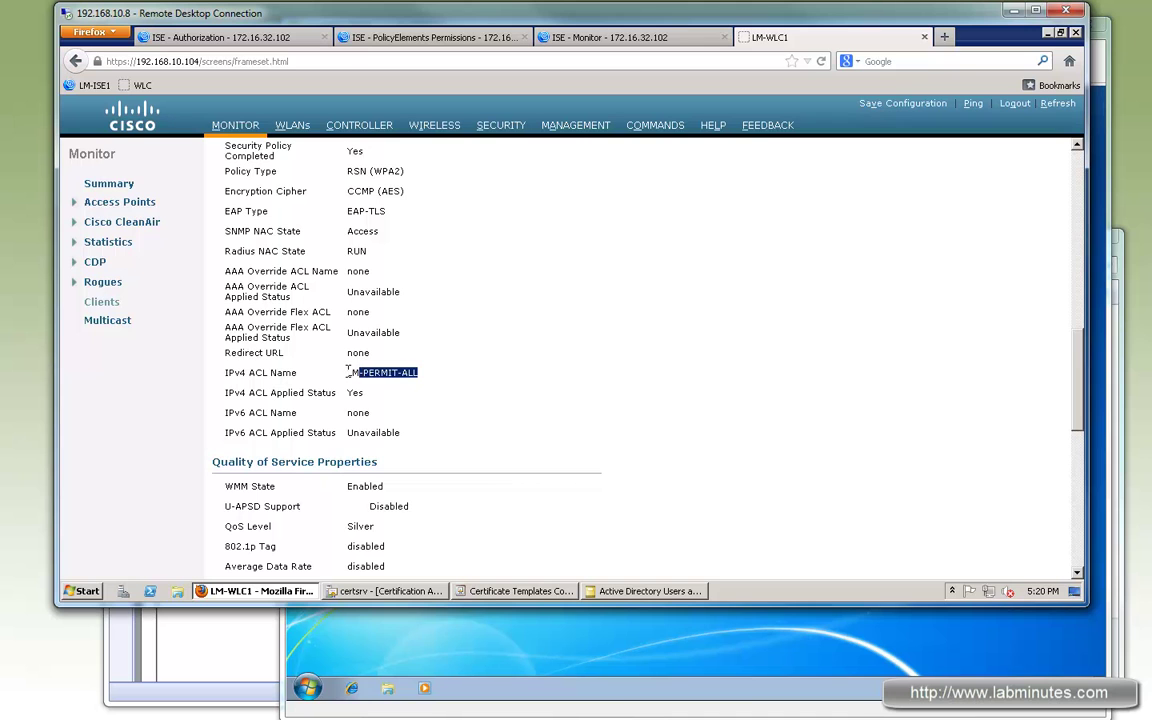
pyautogui.moveTo(406, 372); pyautogui.dragTo(366, 370)
pyautogui.click(354, 689)
# Open Internet Explorer on the Windows 7 VM and load Google Play to confirm web access.
pyautogui.click(355, 689)
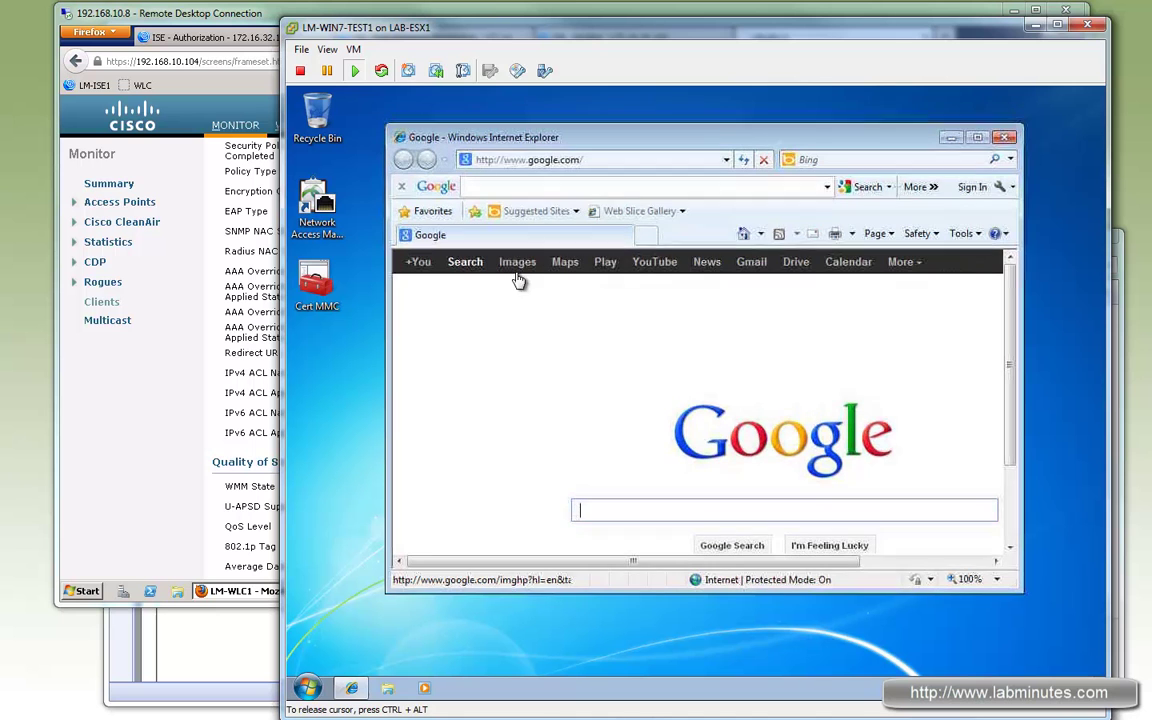
pyautogui.click(606, 265)
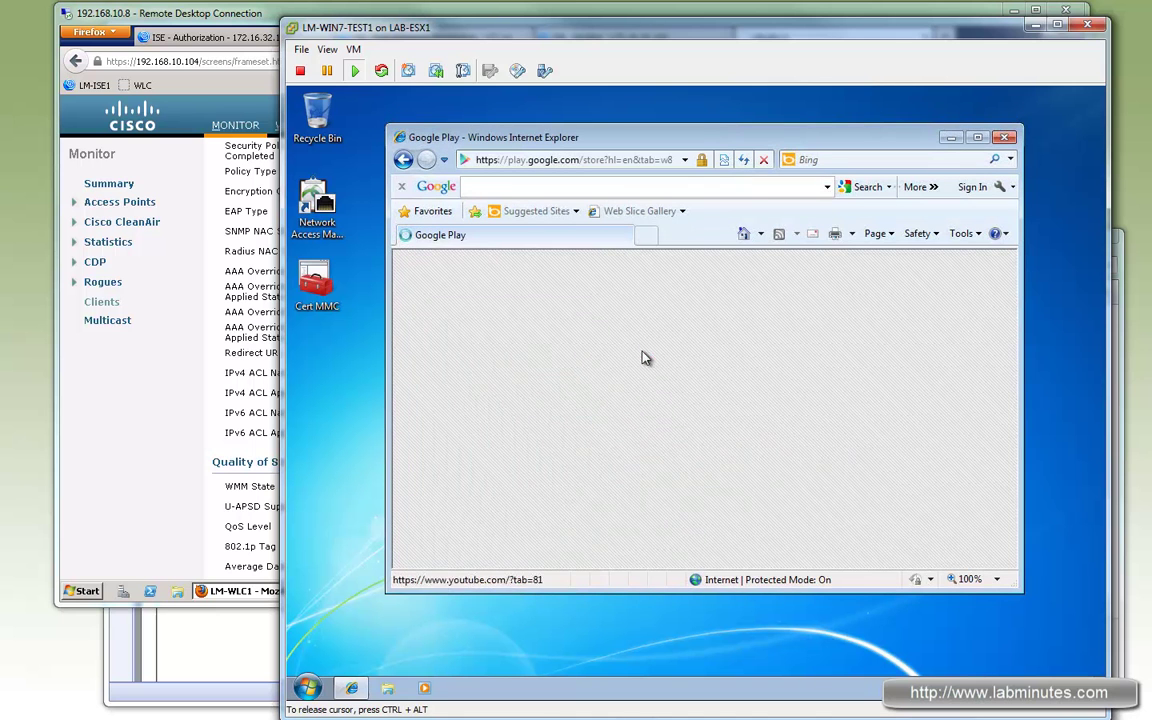
pyautogui.click(265, 14)
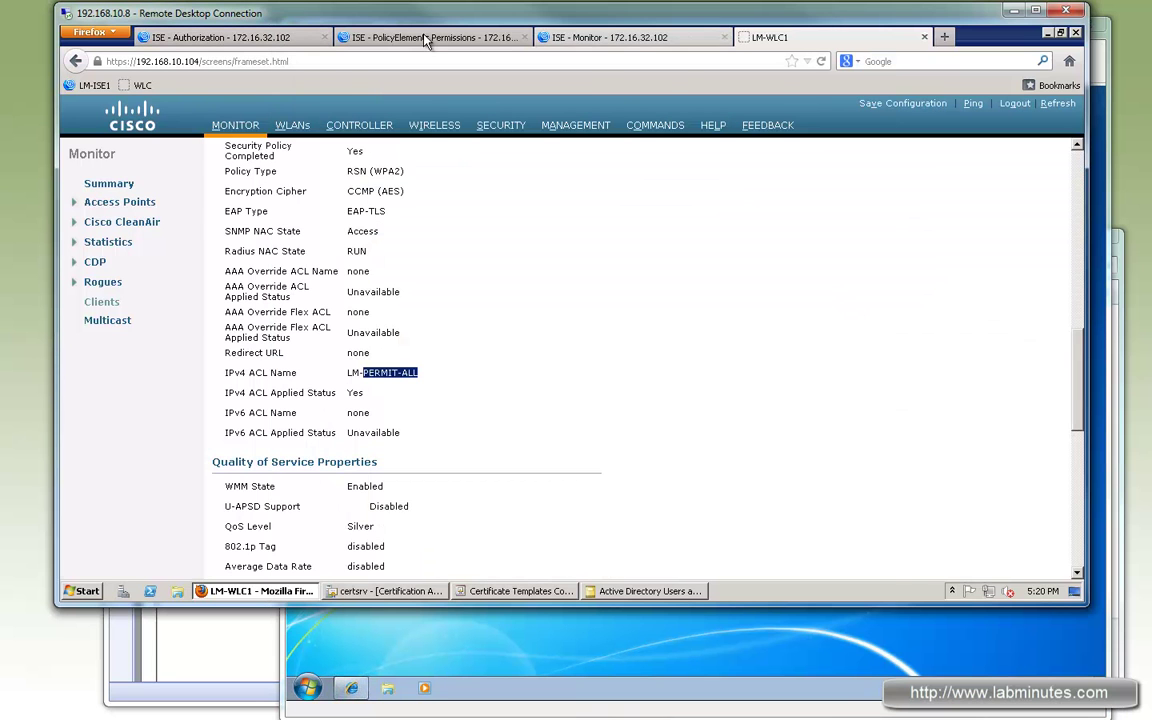
pyautogui.click(605, 37)
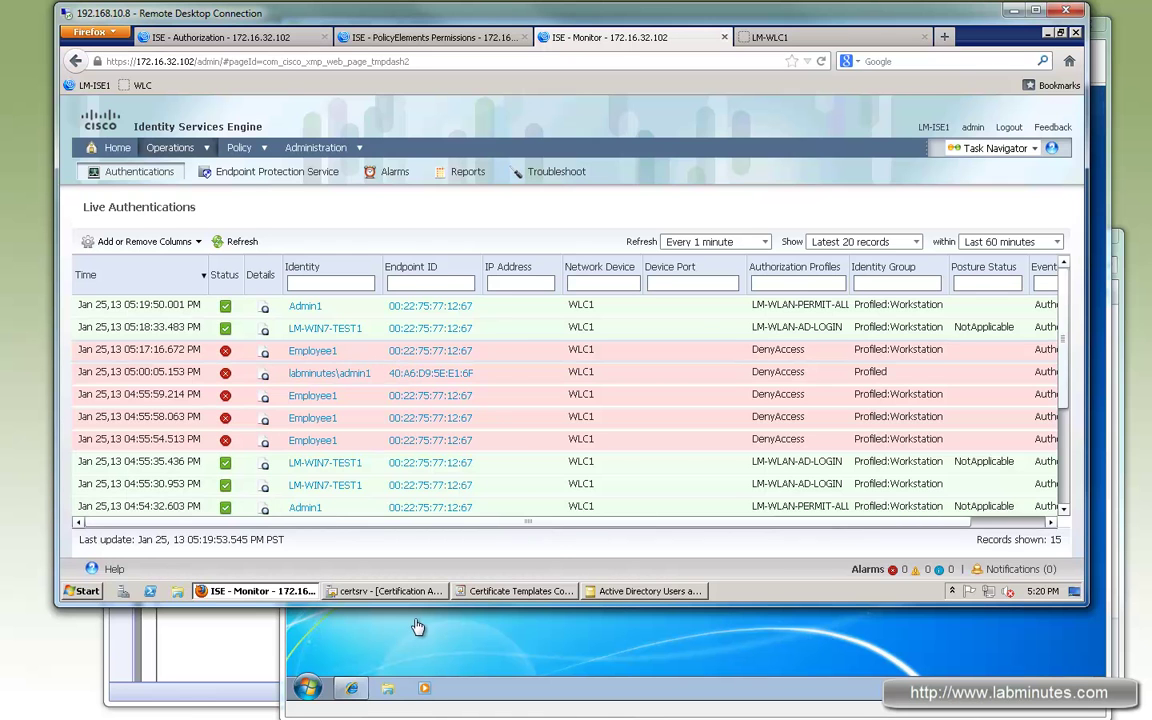
# Log off Windows and sign back on as employee1 with the account password.
pyautogui.click(322, 688)
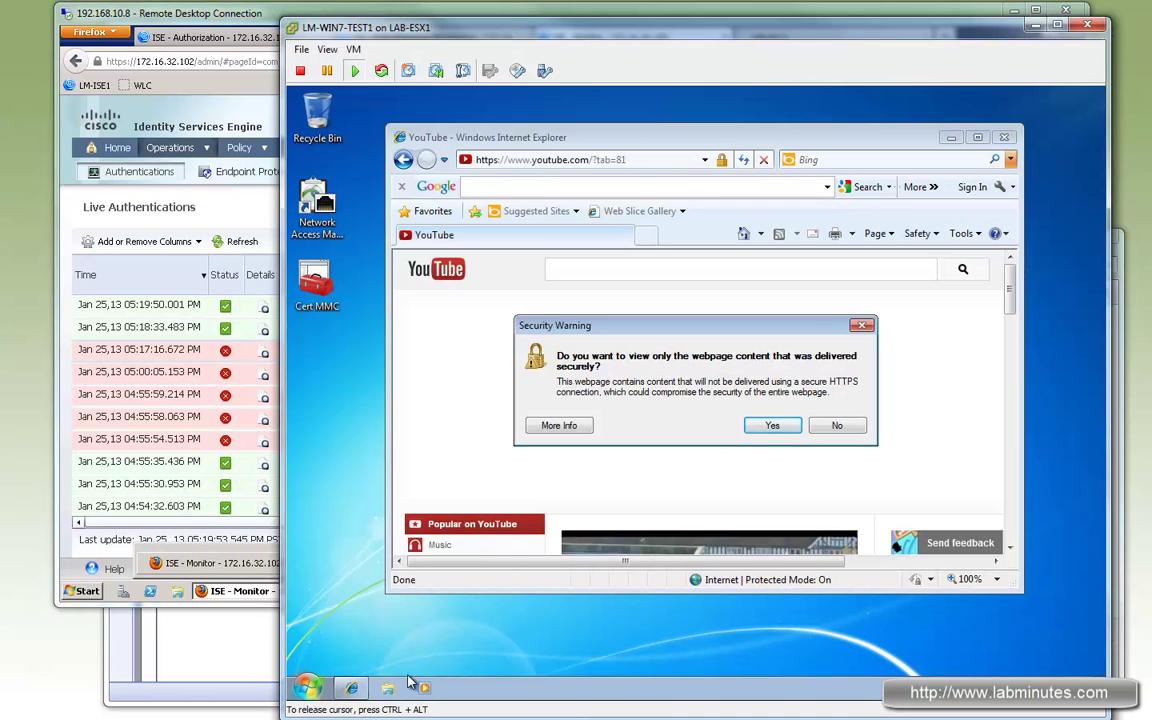
pyautogui.click(308, 688)
pyautogui.moveTo(564, 651)
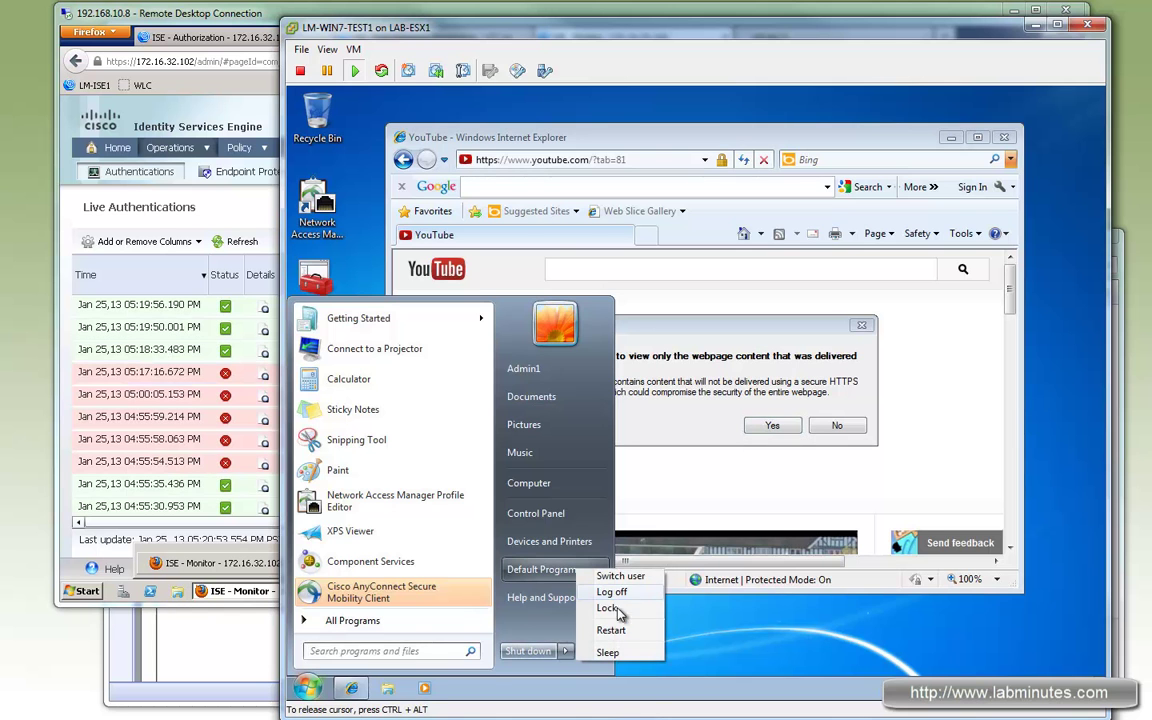
pyautogui.click(613, 593)
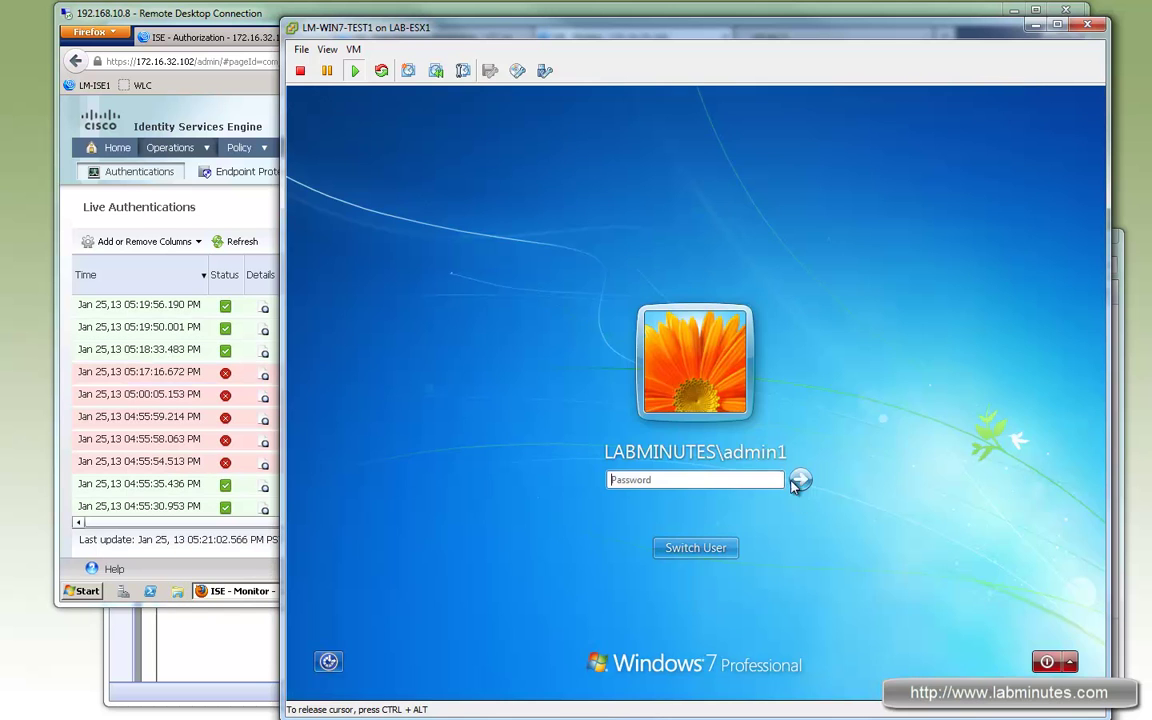
pyautogui.click(716, 548)
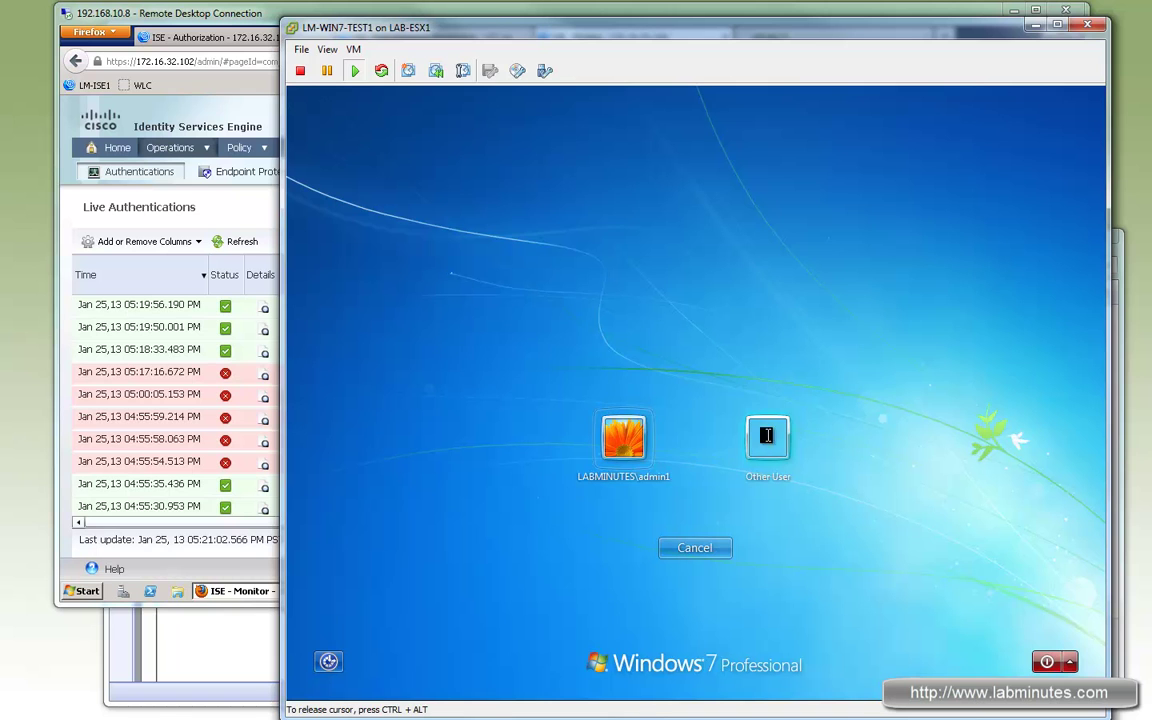
pyautogui.click(757, 440)
pyautogui.click(703, 433)
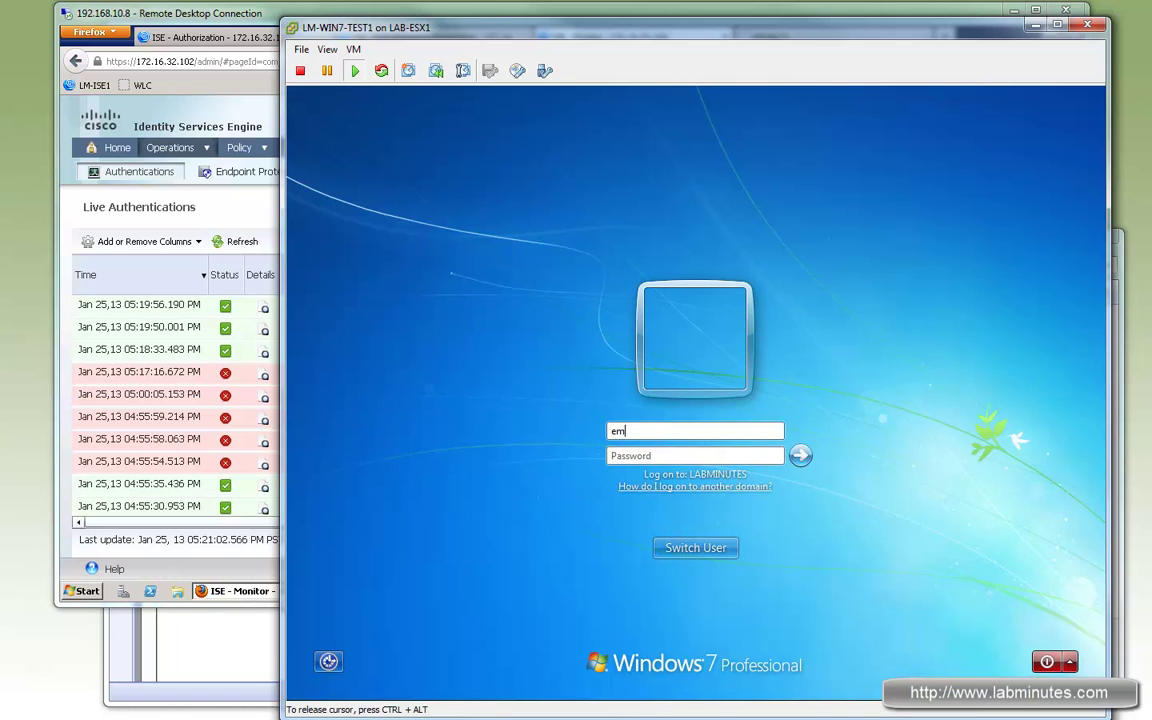
pyautogui.write('employee1')
pyautogui.press('Tab')
pyautogui.press('Return')
# Return to Cisco ISE and refresh the Live Authentications list.
pyautogui.hotkey('ctrl', 'alt')
pyautogui.click(247, 215)
pyautogui.click(243, 243)
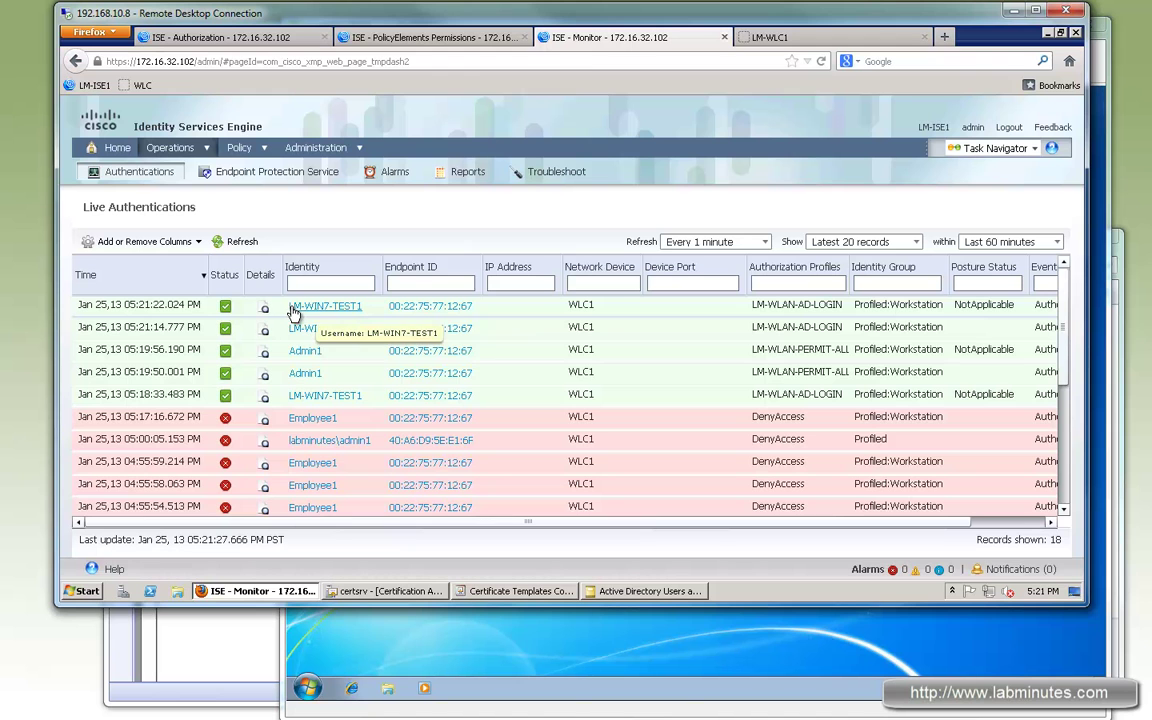
# Refresh and scroll the table to the employee's 15039 Rejected per authorization profile failure.
pyautogui.click(240, 241)
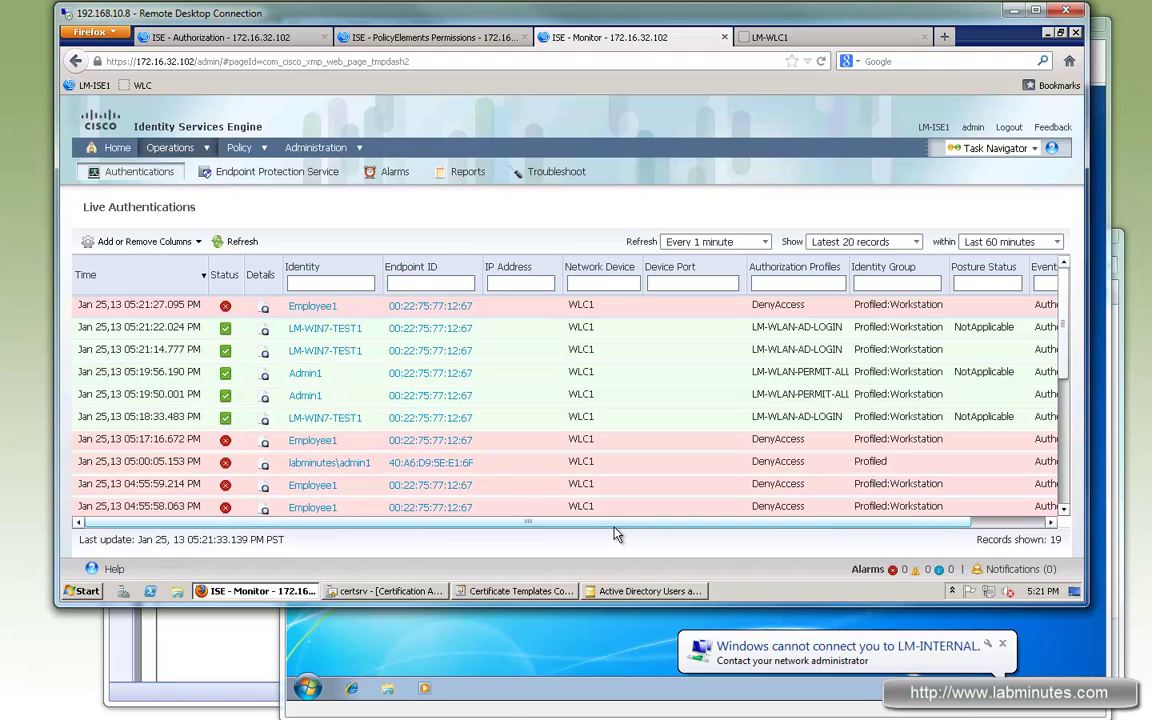
pyautogui.click(1005, 522)
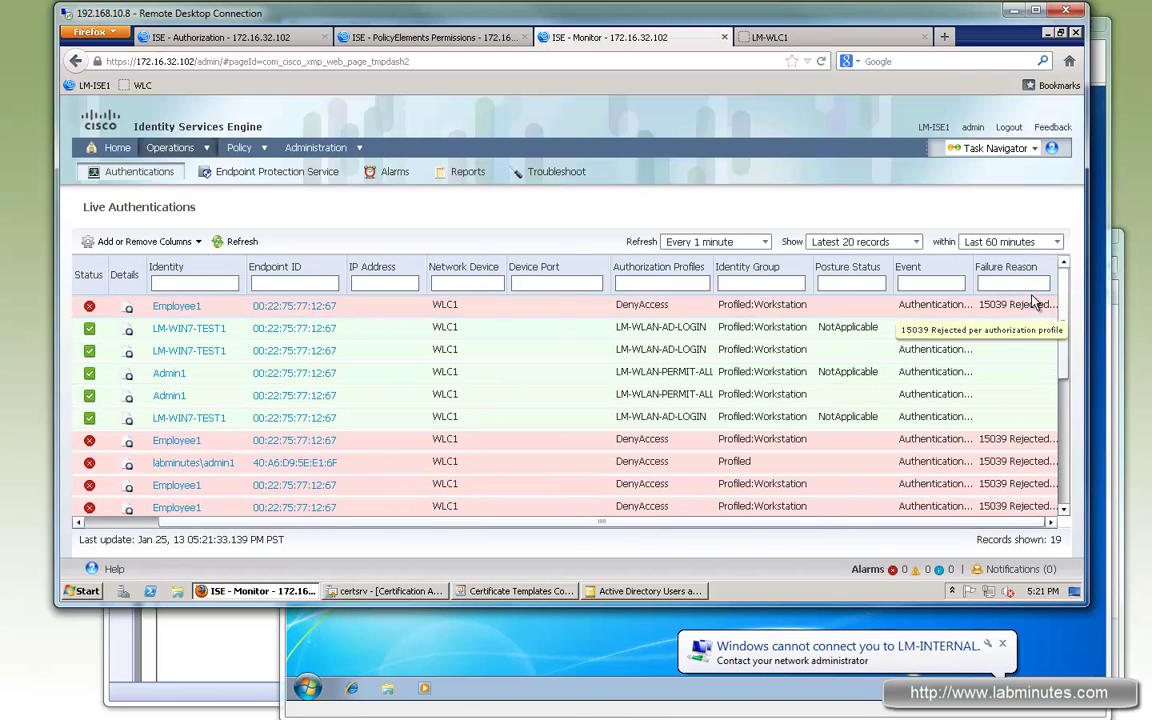
pyautogui.moveTo(538, 524); pyautogui.dragTo(455, 524)
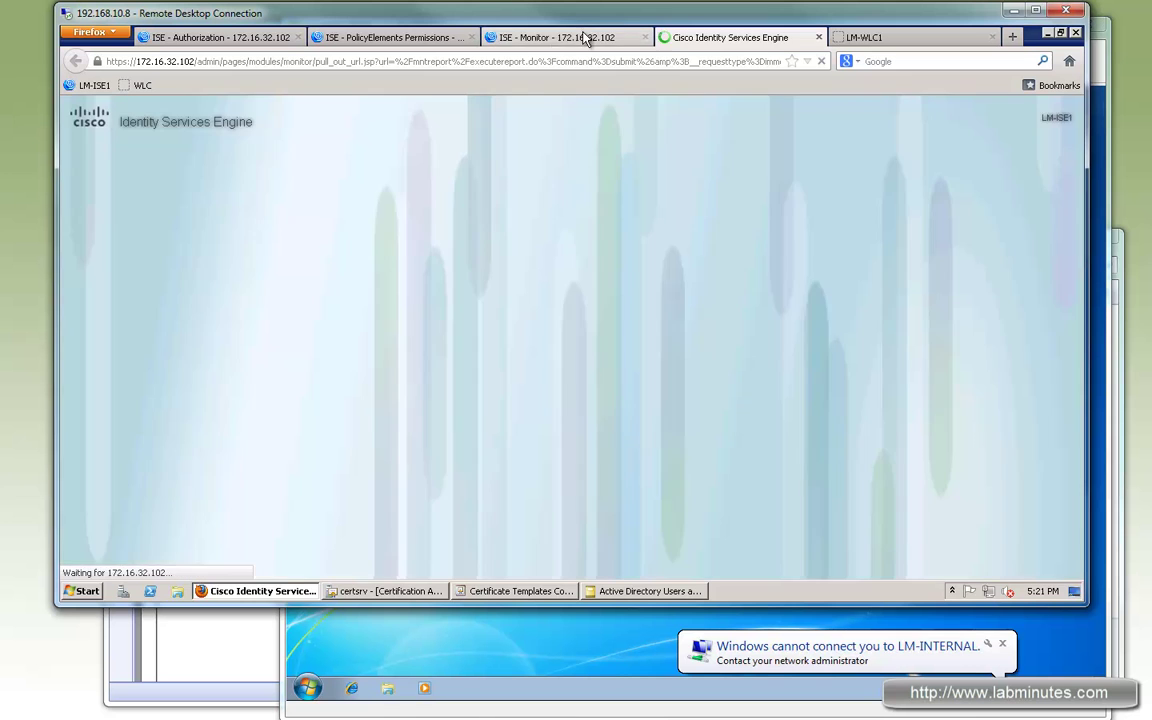
# Open the LM-WIN7-TEST1 machine login's details and mark its EAP-TLS authentication protocol.
pyautogui.click(598, 36)
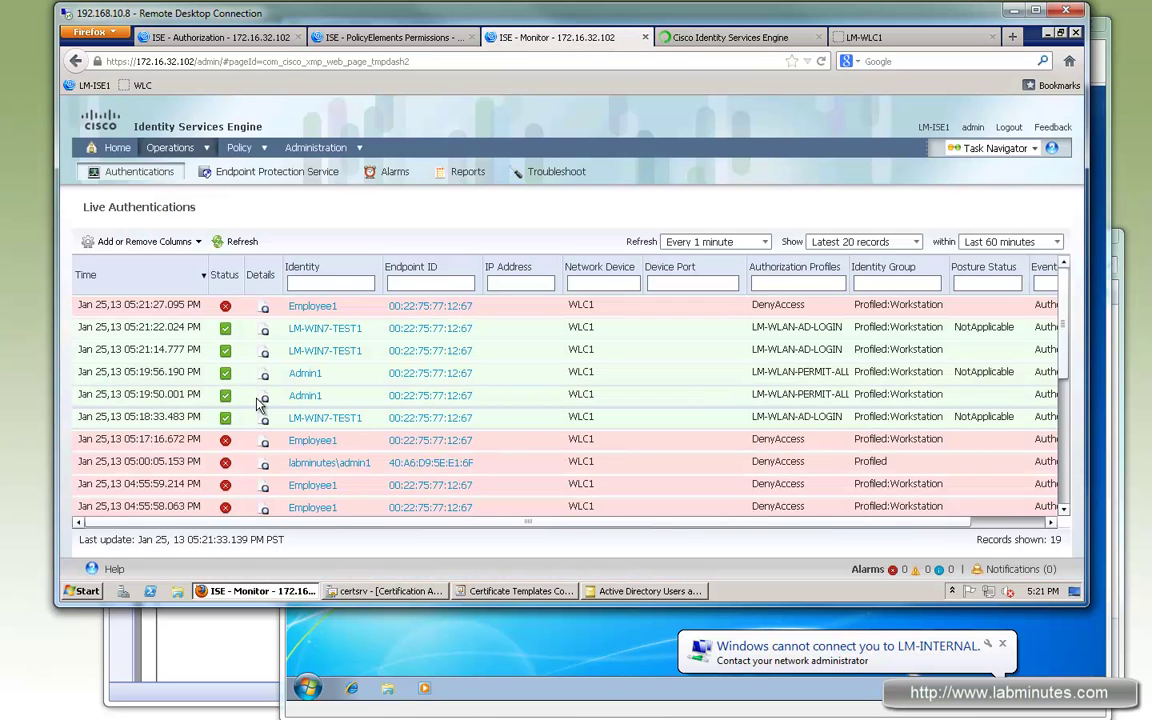
pyautogui.click(264, 374)
pyautogui.click(467, 35)
pyautogui.click(264, 330)
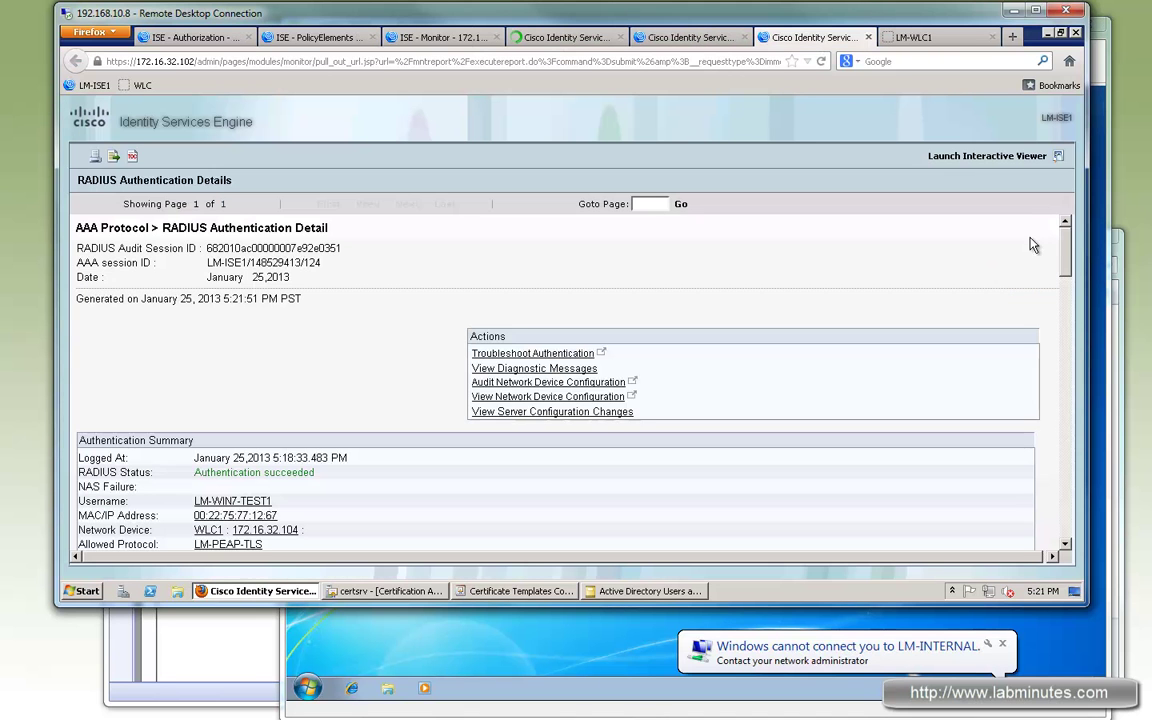
pyautogui.scroll(-3, 1010, 287)
pyautogui.scroll(-1, 1010, 287)
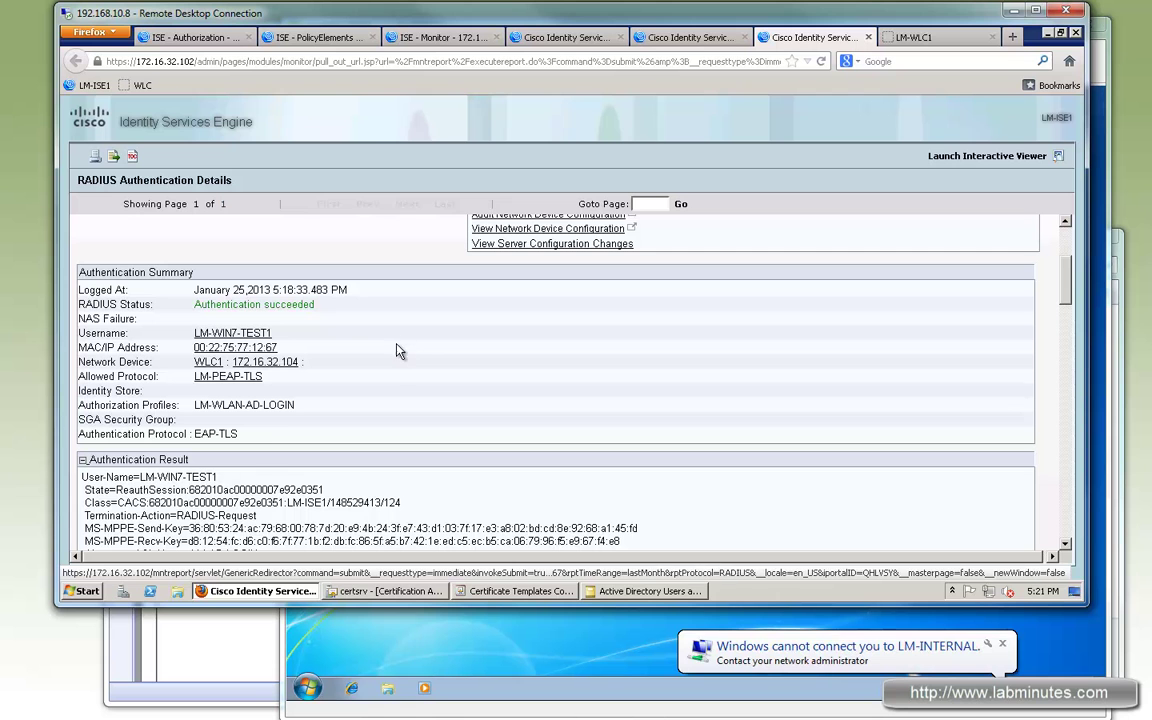
pyautogui.moveTo(238, 434); pyautogui.dragTo(199, 434)
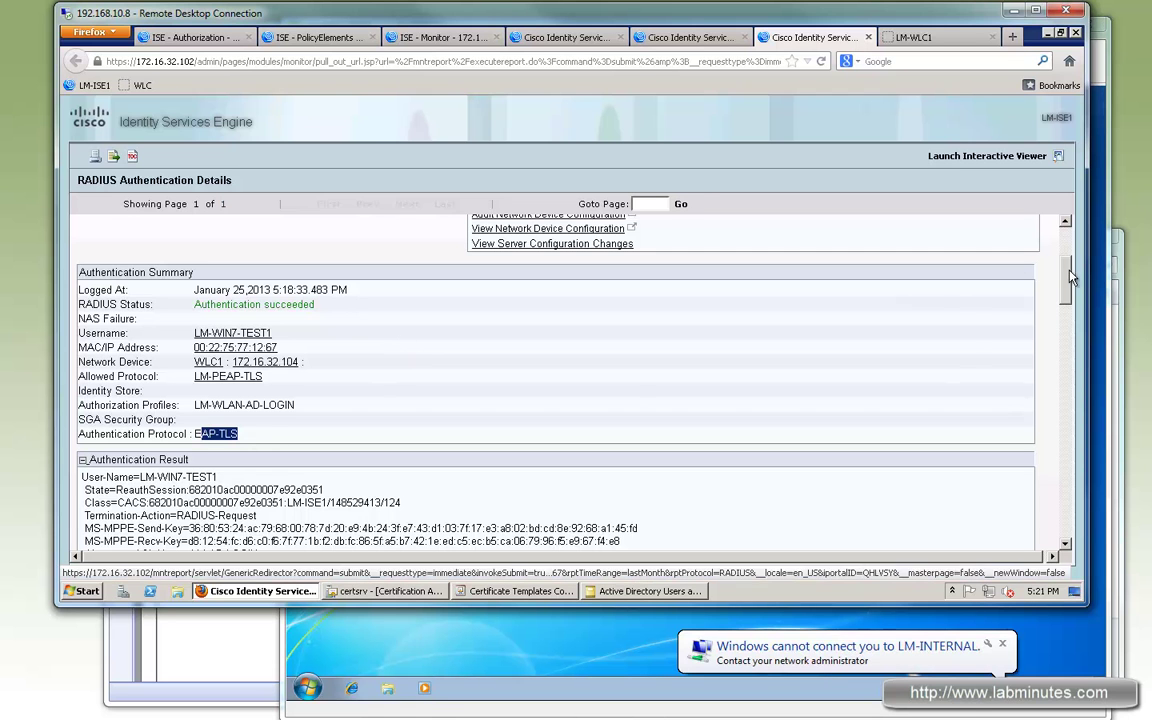
pyautogui.moveTo(1068, 272); pyautogui.dragTo(1062, 358)
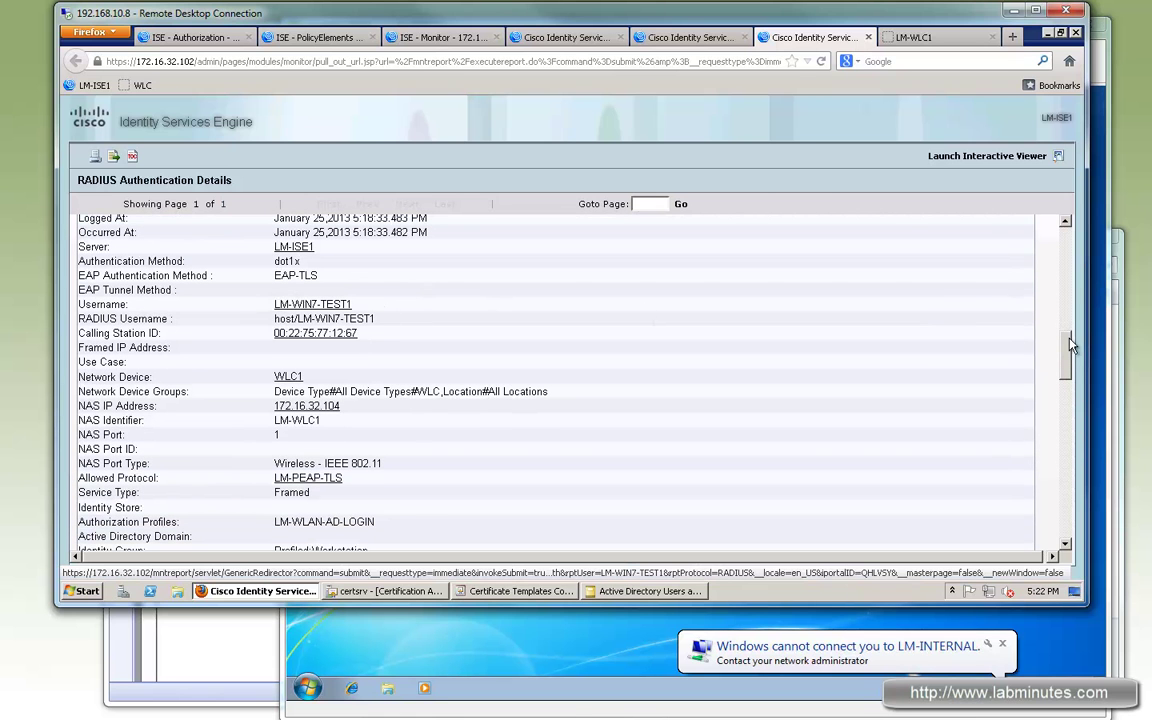
# Mark the Profiled:Workstation identity group and the domain computers group membership.
pyautogui.scroll(-1, 1068, 347)
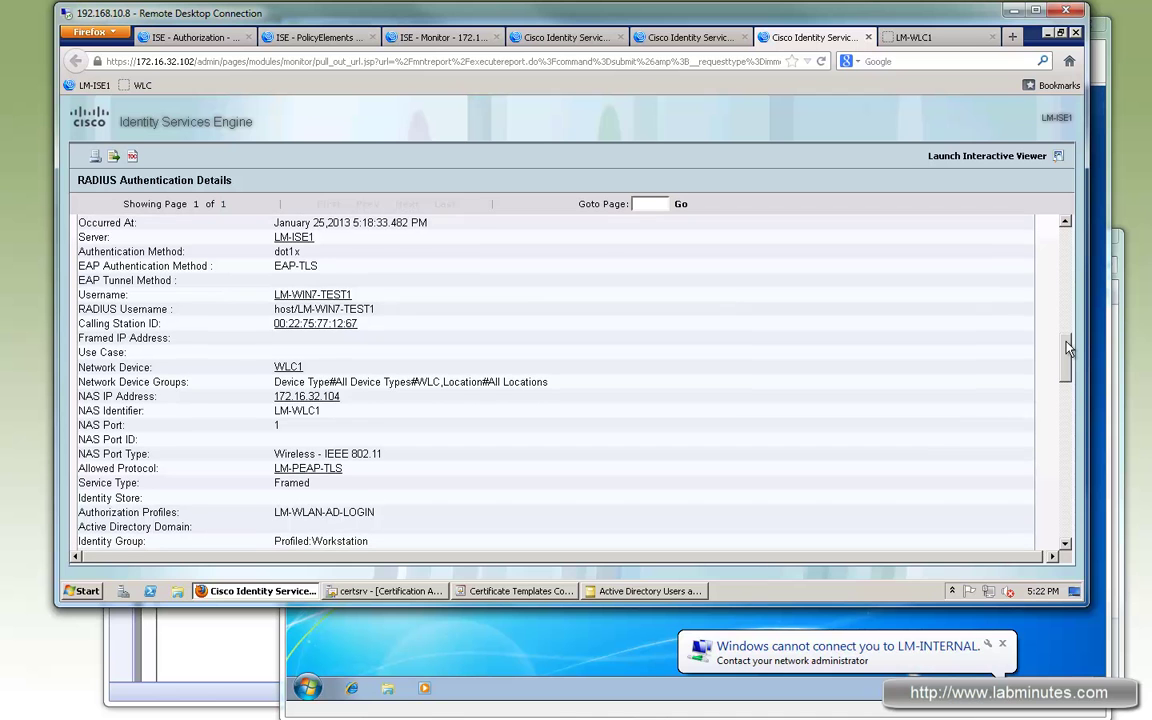
pyautogui.scroll(-3, 1066, 343)
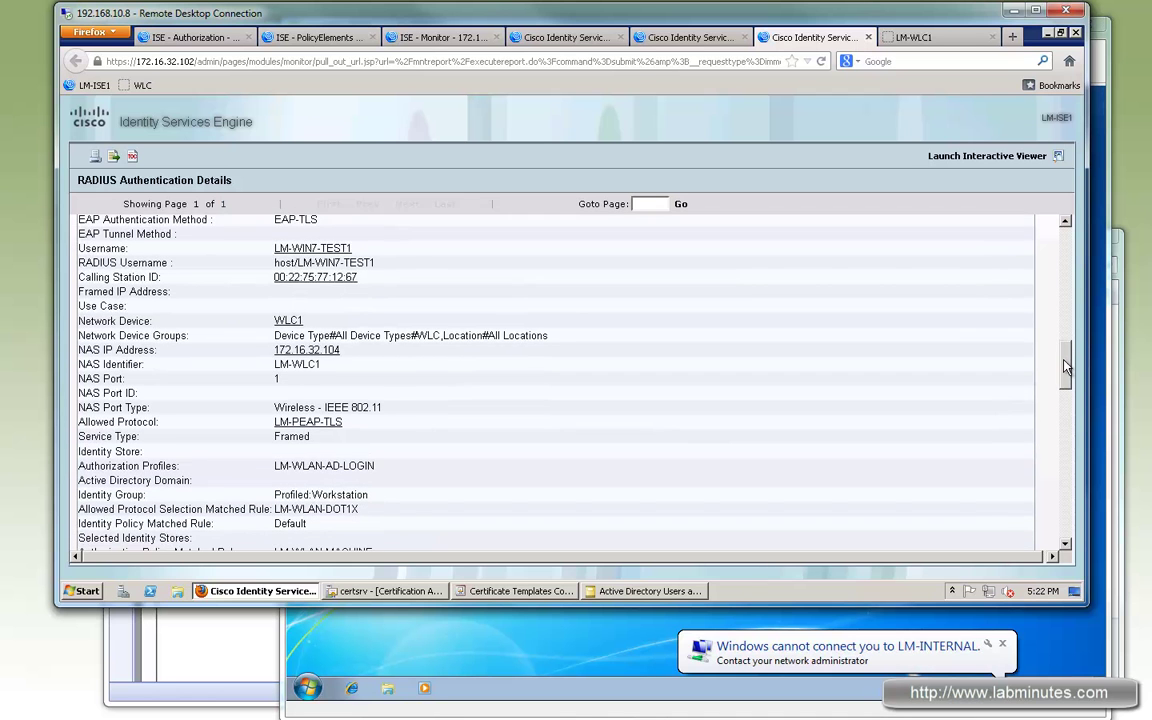
pyautogui.scroll(-2, 1066, 383)
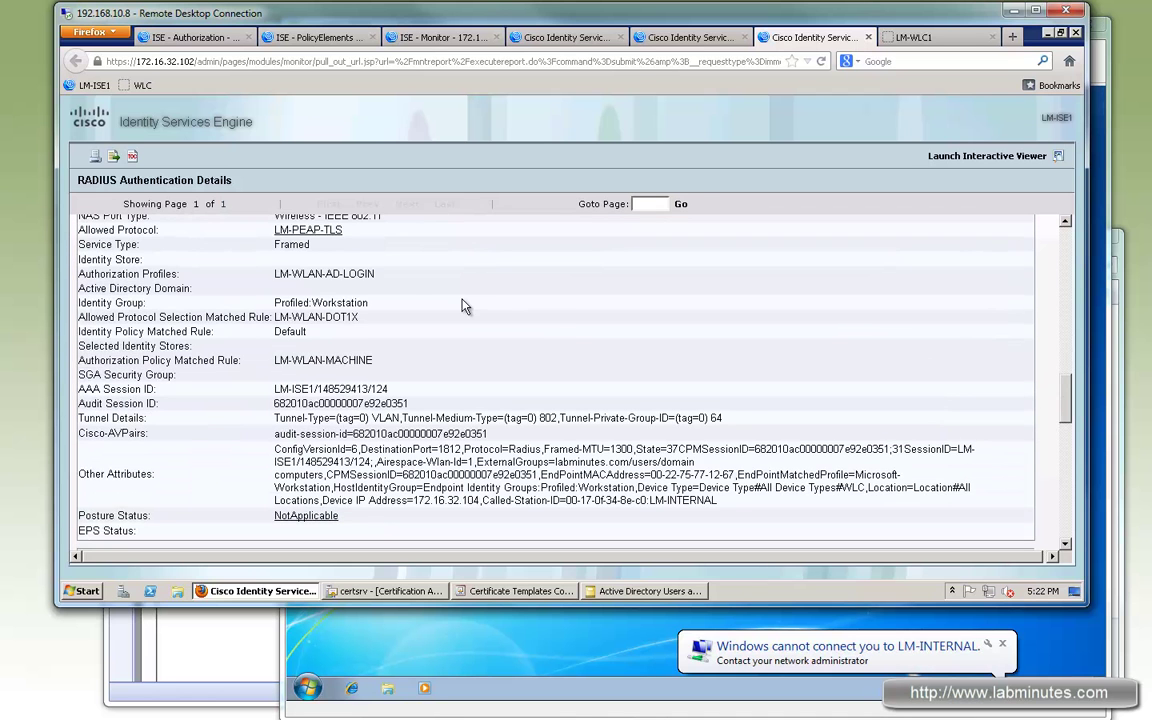
pyautogui.moveTo(274, 303); pyautogui.dragTo(356, 303)
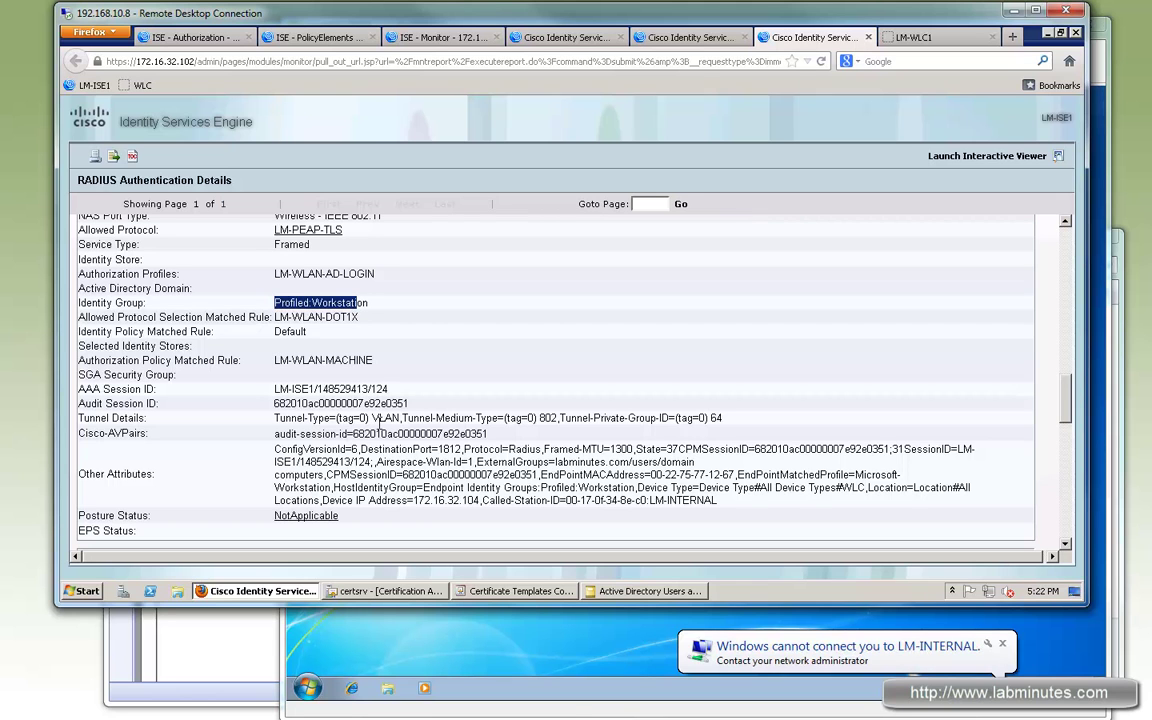
pyautogui.moveTo(477, 463); pyautogui.dragTo(696, 463)
pyautogui.doubleClick(677, 462)
pyautogui.moveTo(428, 476); pyautogui.dragTo(322, 476)
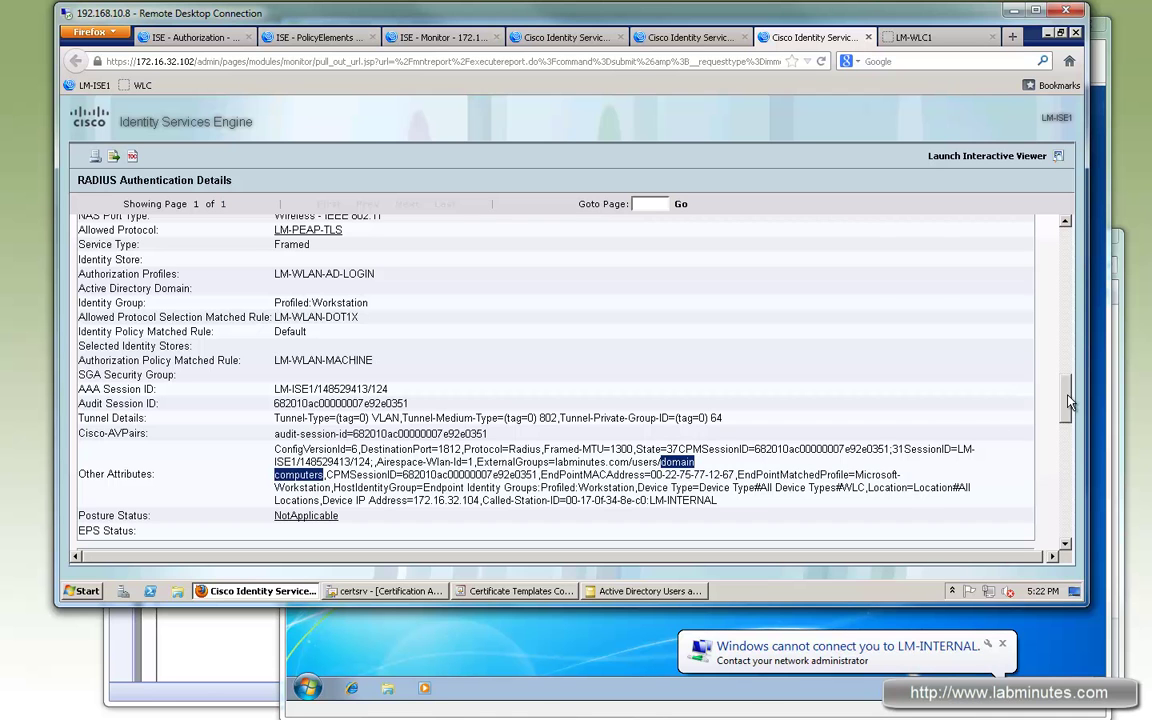
# Mark the EAP-TLS succeeded step, LM-WLAN-AD-LOGIN profile and matched rule in the steps.
pyautogui.scroll(-10, 954, 460)
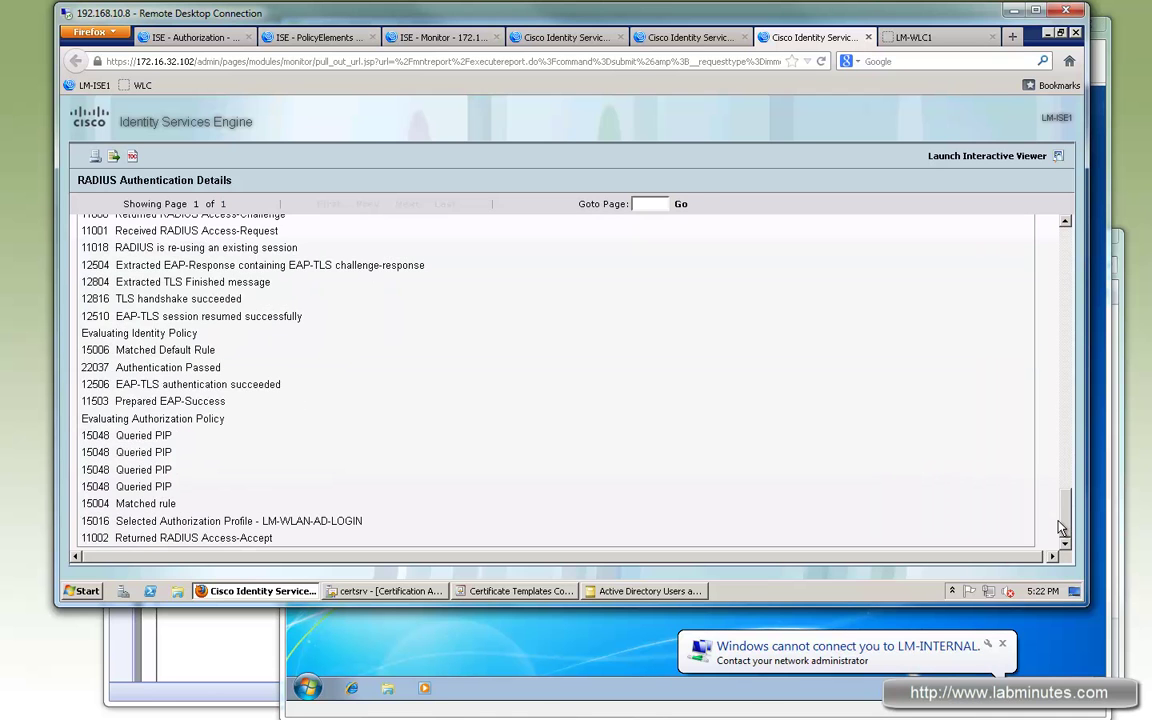
pyautogui.tripleClick(214, 336)
pyautogui.click(271, 388)
pyautogui.moveTo(122, 386); pyautogui.dragTo(271, 388)
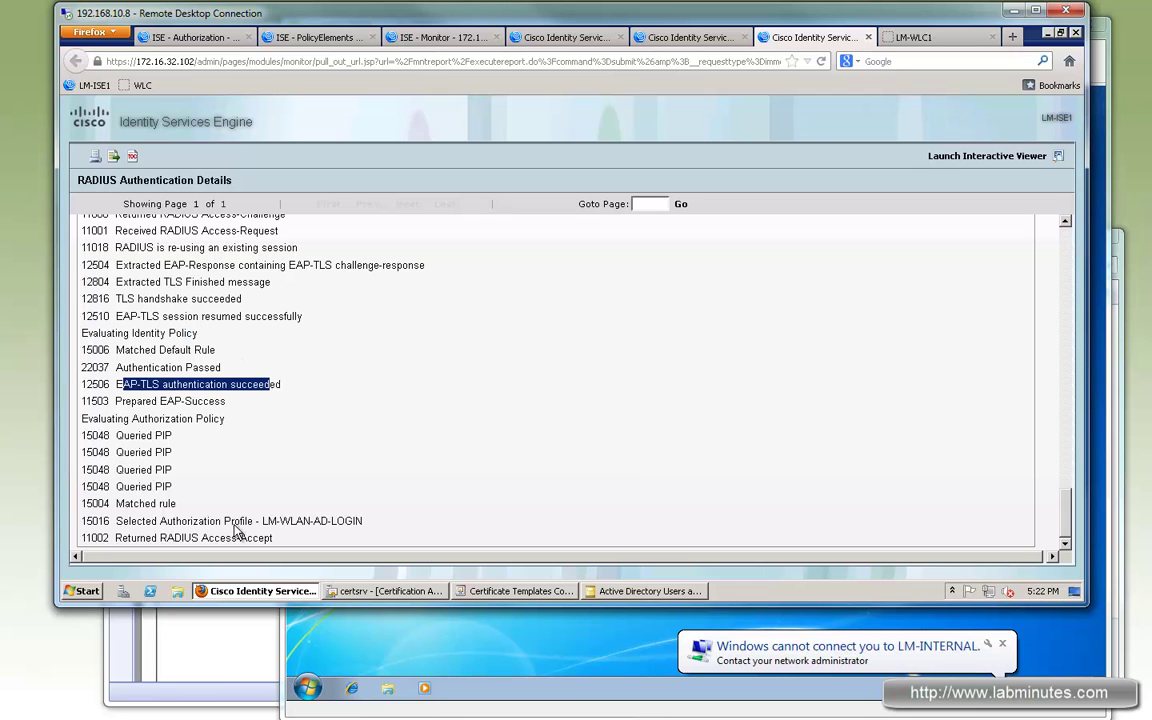
pyautogui.moveTo(137, 521); pyautogui.dragTo(328, 521)
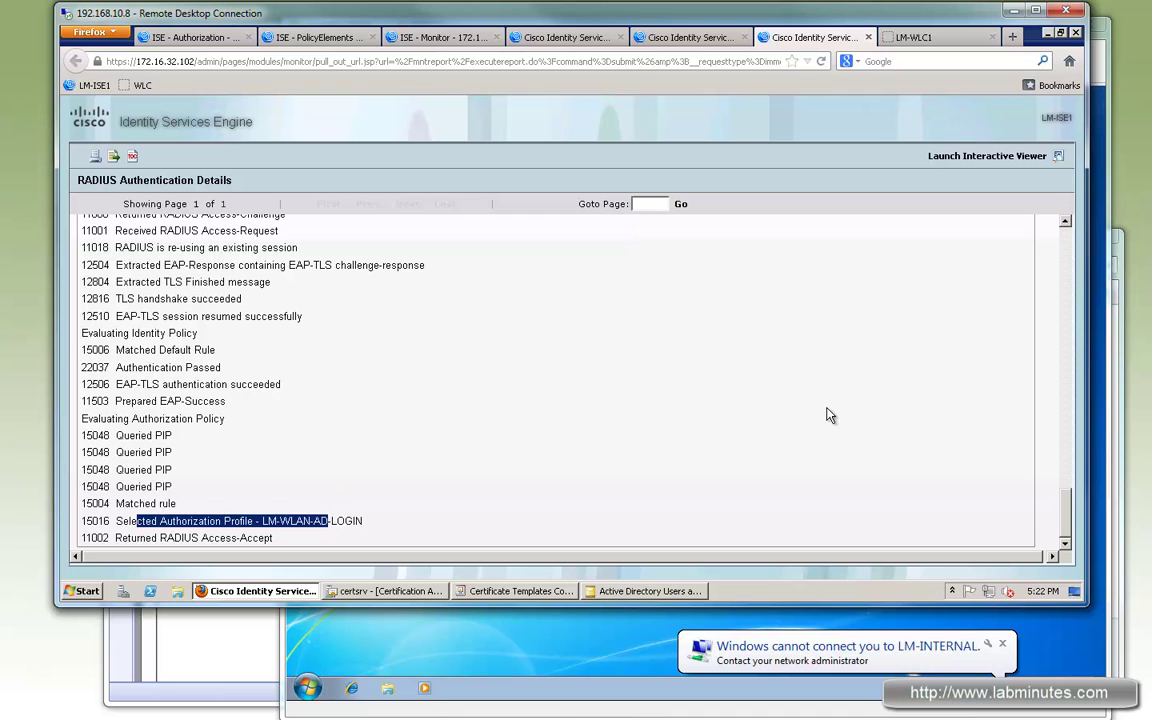
pyautogui.moveTo(1000, 503); pyautogui.dragTo(951, 205)
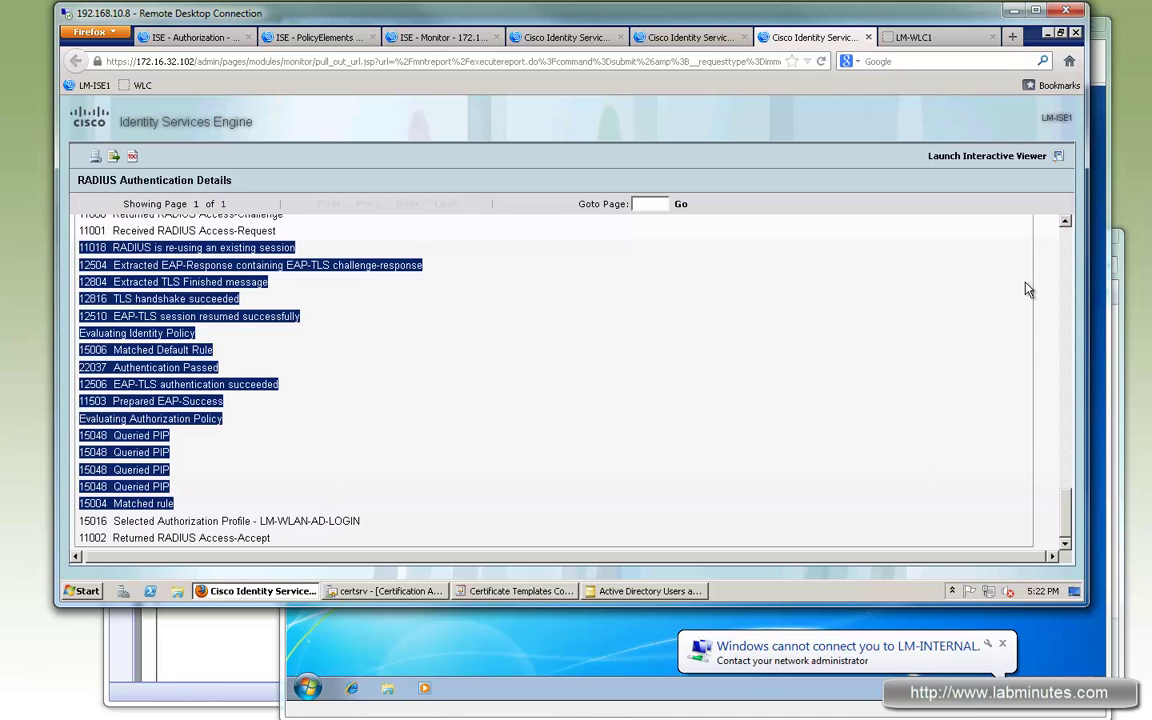
pyautogui.click(1007, 502)
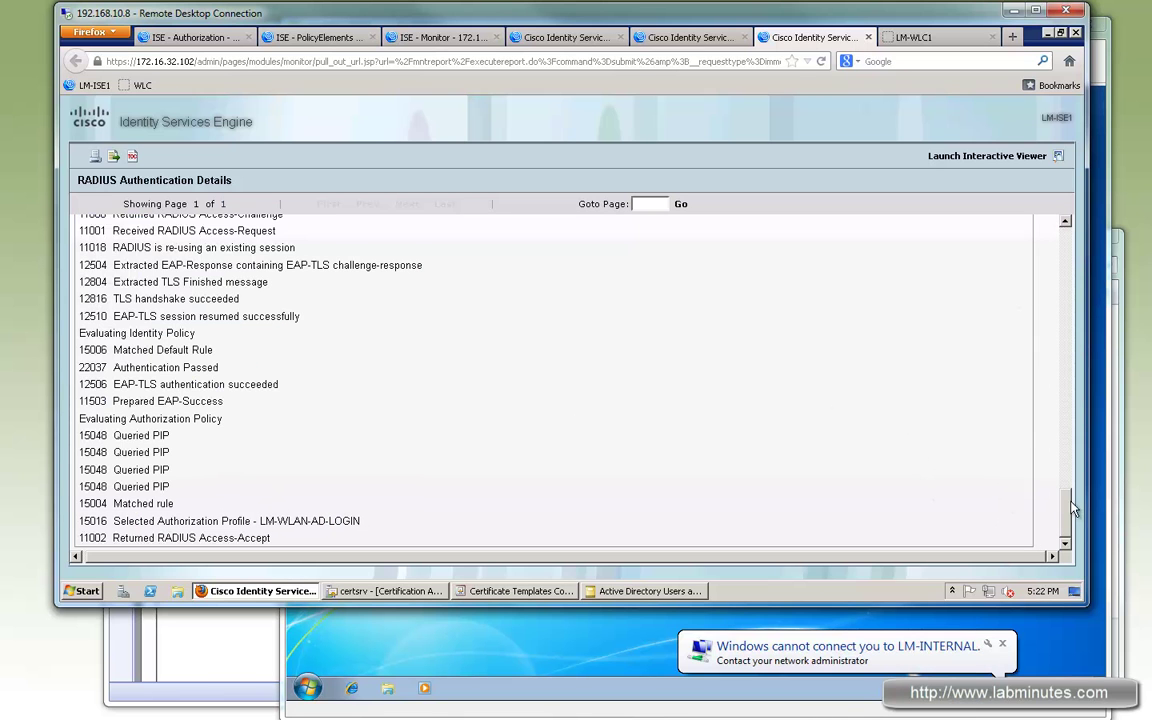
pyautogui.hotkey('ctrl', 'Home')
pyautogui.click(665, 37)
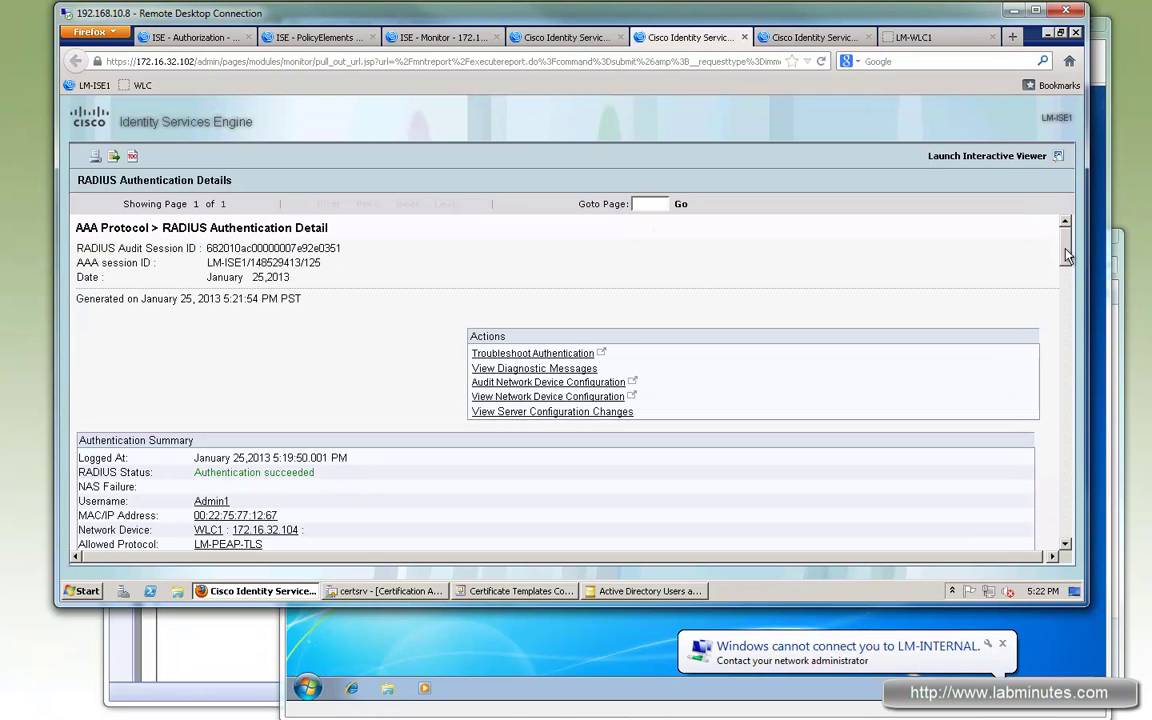
# In the admin login report, highlight the LM-WLAN-PERMIT-ALL profile and wireless user group in ExternalGroups.
pyautogui.scroll(-4, 1066, 256)
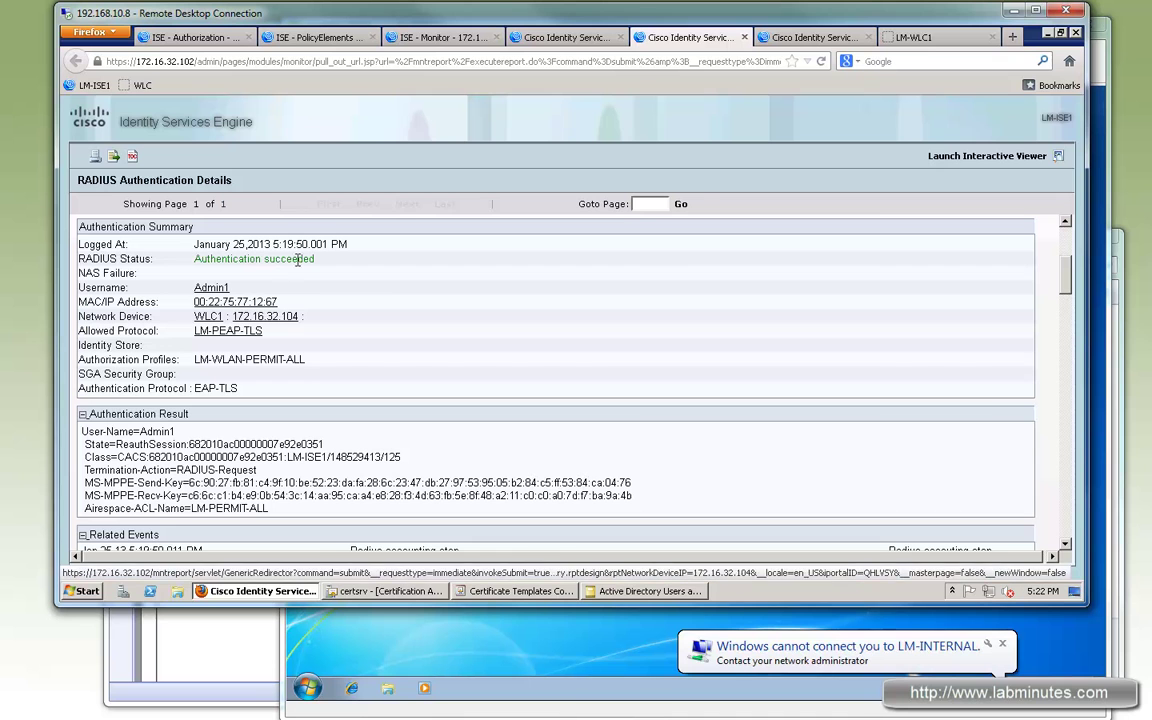
pyautogui.moveTo(208, 360); pyautogui.dragTo(194, 389)
pyautogui.scroll(-1, 507, 497)
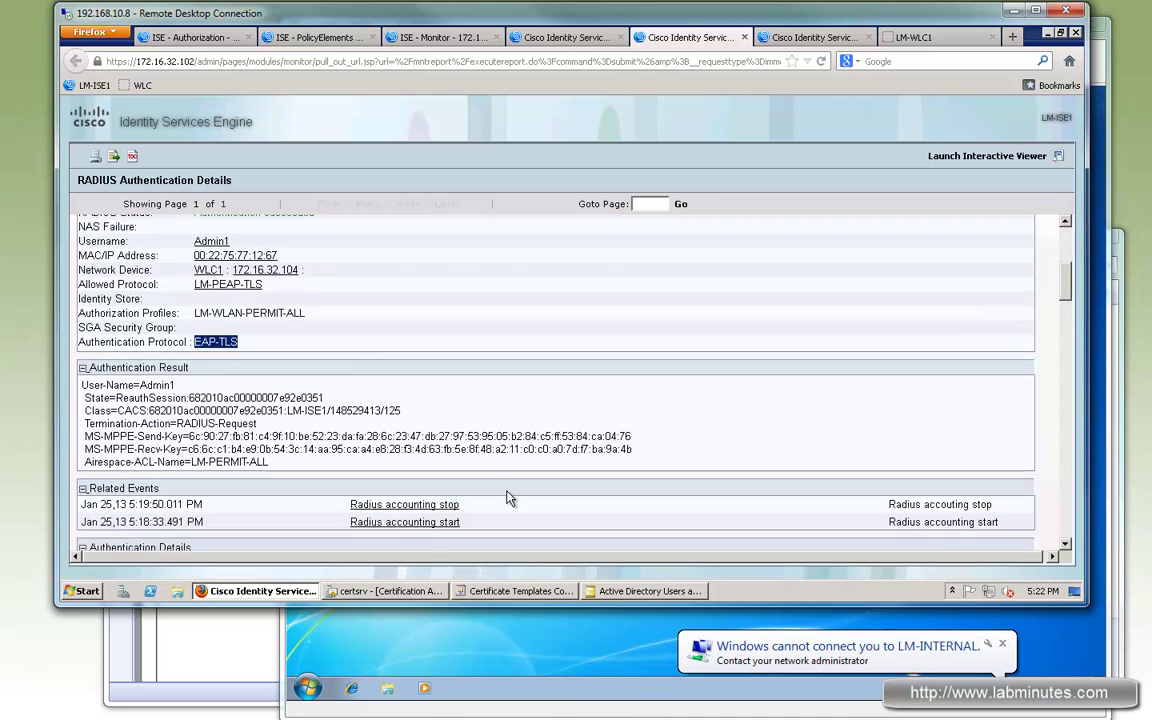
pyautogui.scroll(-10, 507, 497)
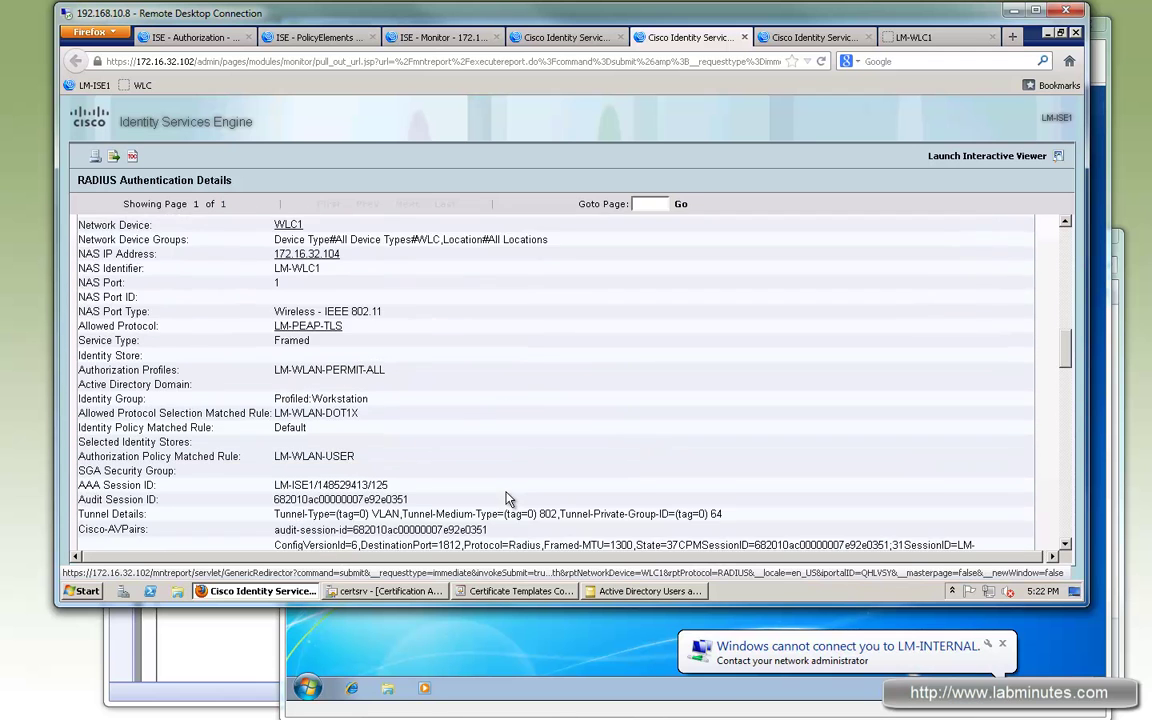
pyautogui.scroll(4, 507, 497)
pyautogui.moveTo(1066, 325); pyautogui.dragTo(1068, 366)
pyautogui.scroll(-2, 964, 332)
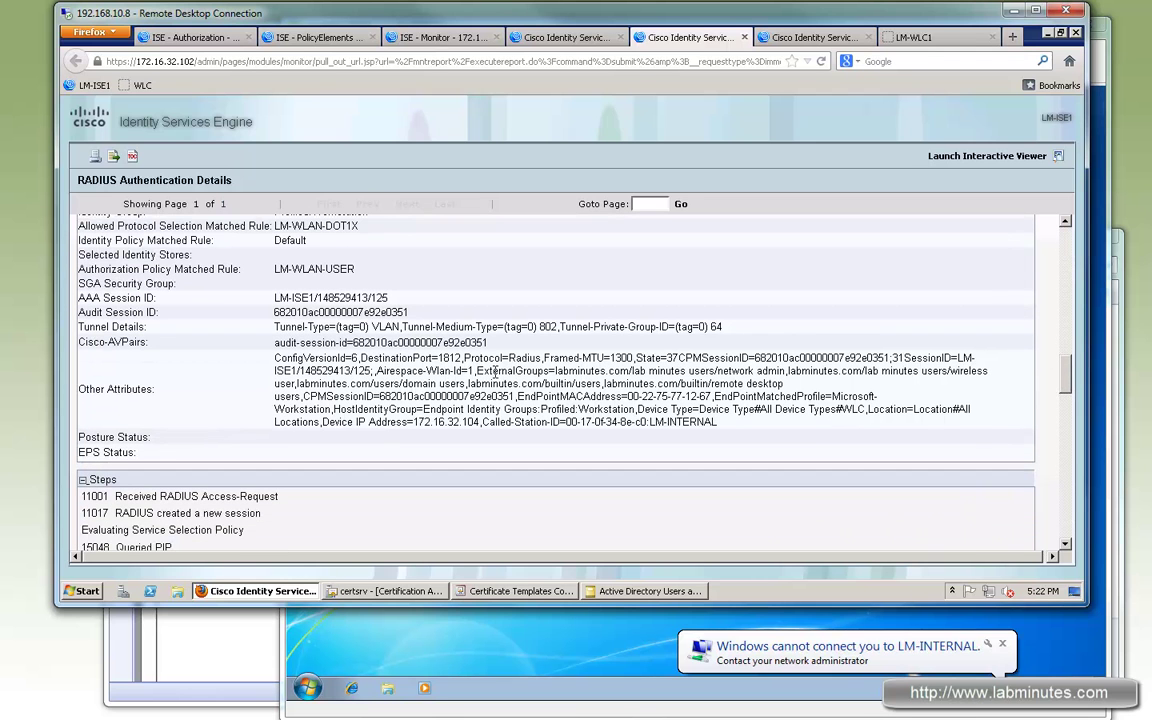
pyautogui.moveTo(494, 376); pyautogui.dragTo(485, 384)
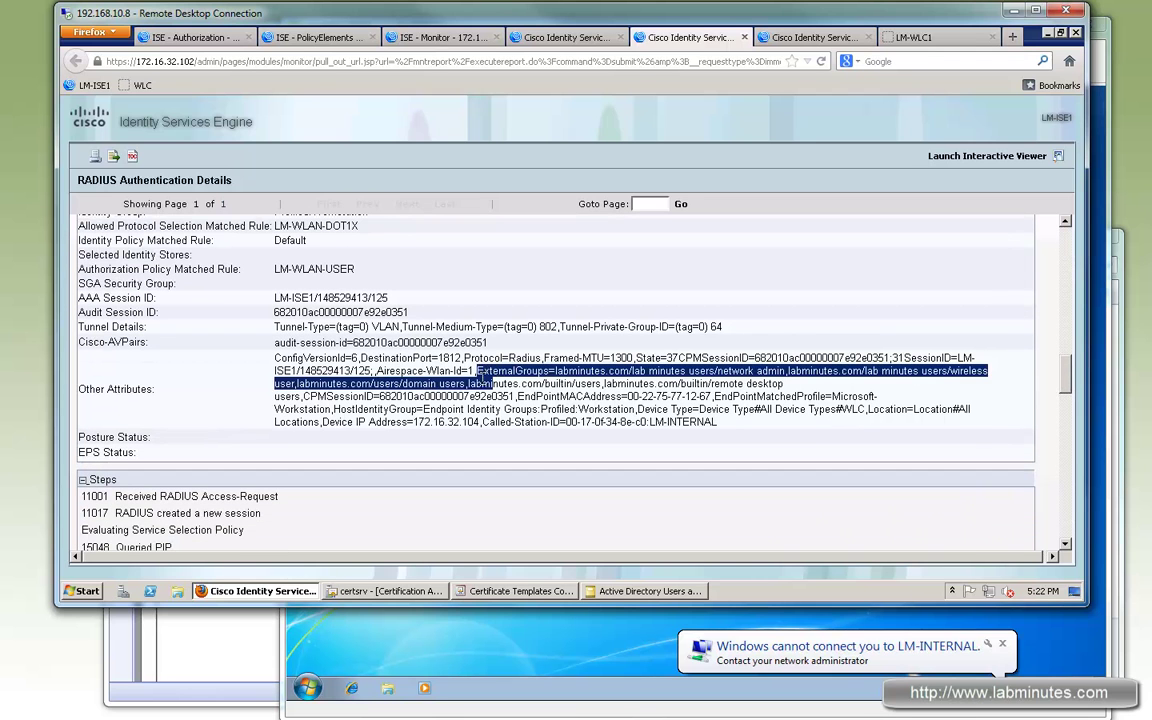
pyautogui.click(952, 371)
pyautogui.moveTo(950, 371); pyautogui.dragTo(297, 384)
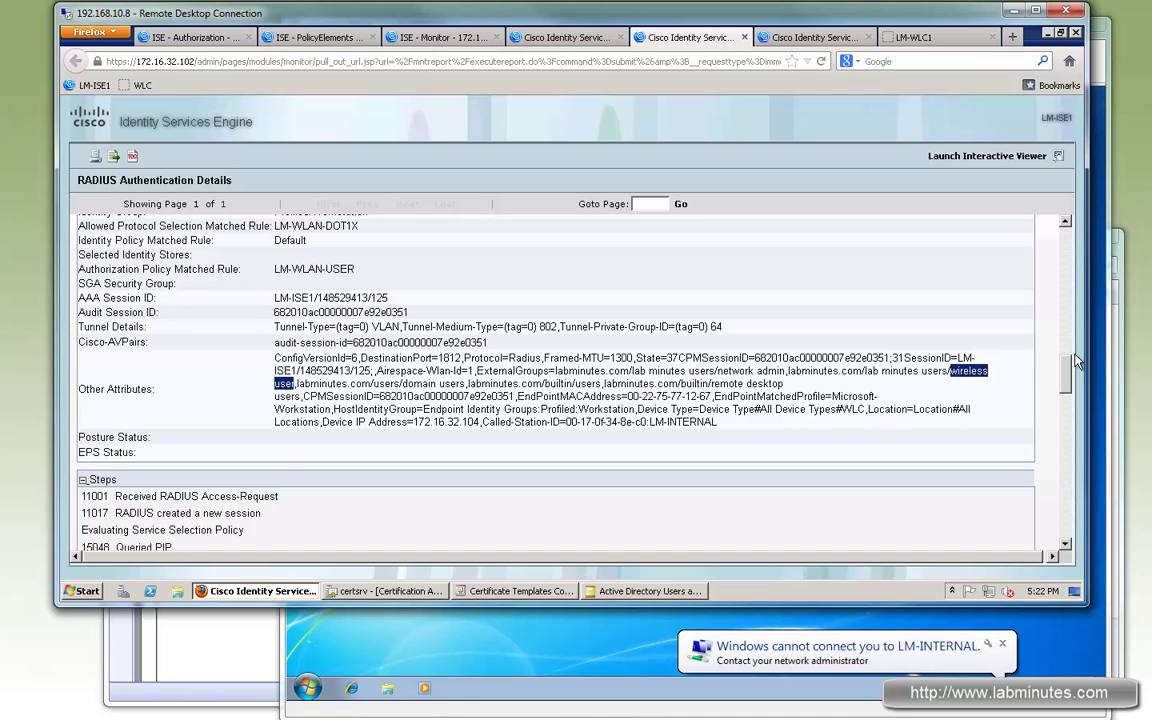
pyautogui.hotkey('ctrl', 'pageup')
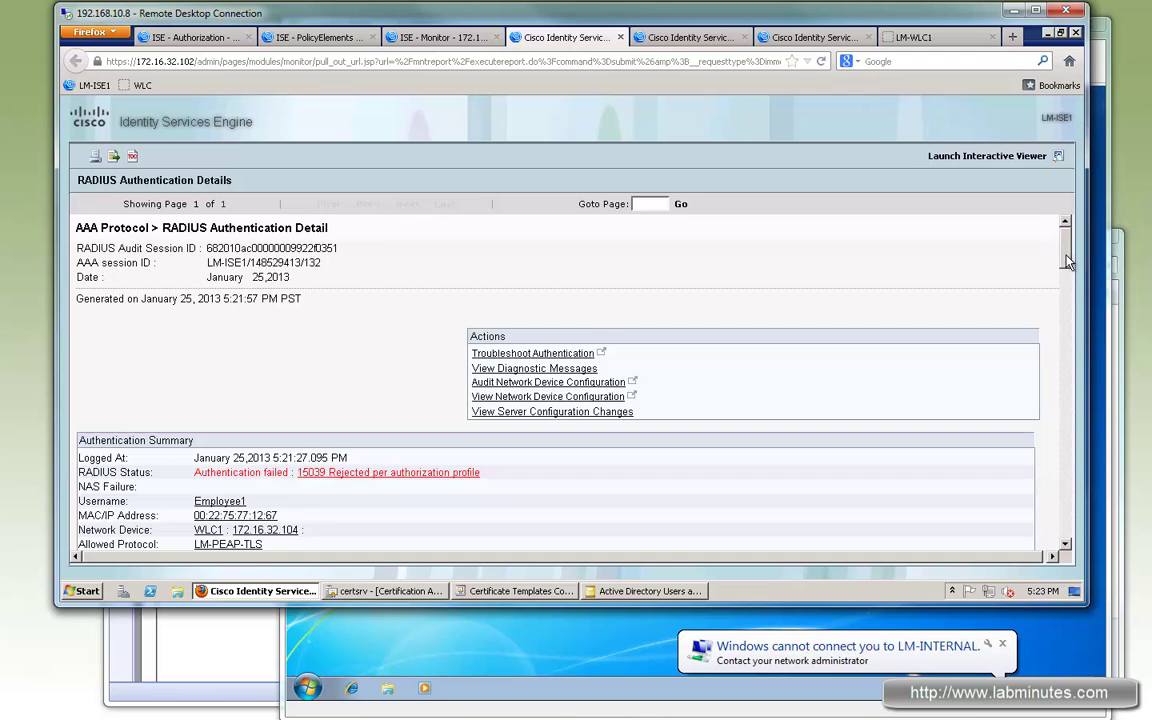
# In the failed employee report, highlight the DenyAccess authorization profile and session attributes.
pyautogui.scroll(-3, 1068, 280)
pyautogui.scroll(-2, 1068, 285)
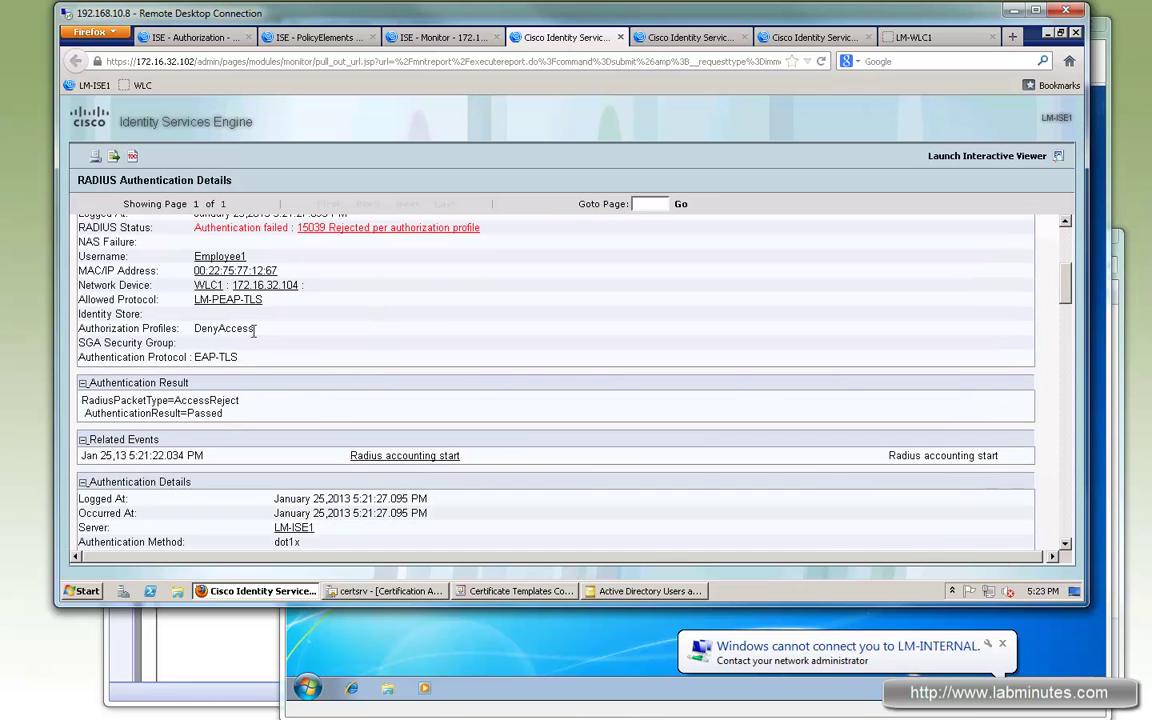
pyautogui.moveTo(200, 330); pyautogui.dragTo(240, 358)
pyautogui.scroll(-1, 547, 452)
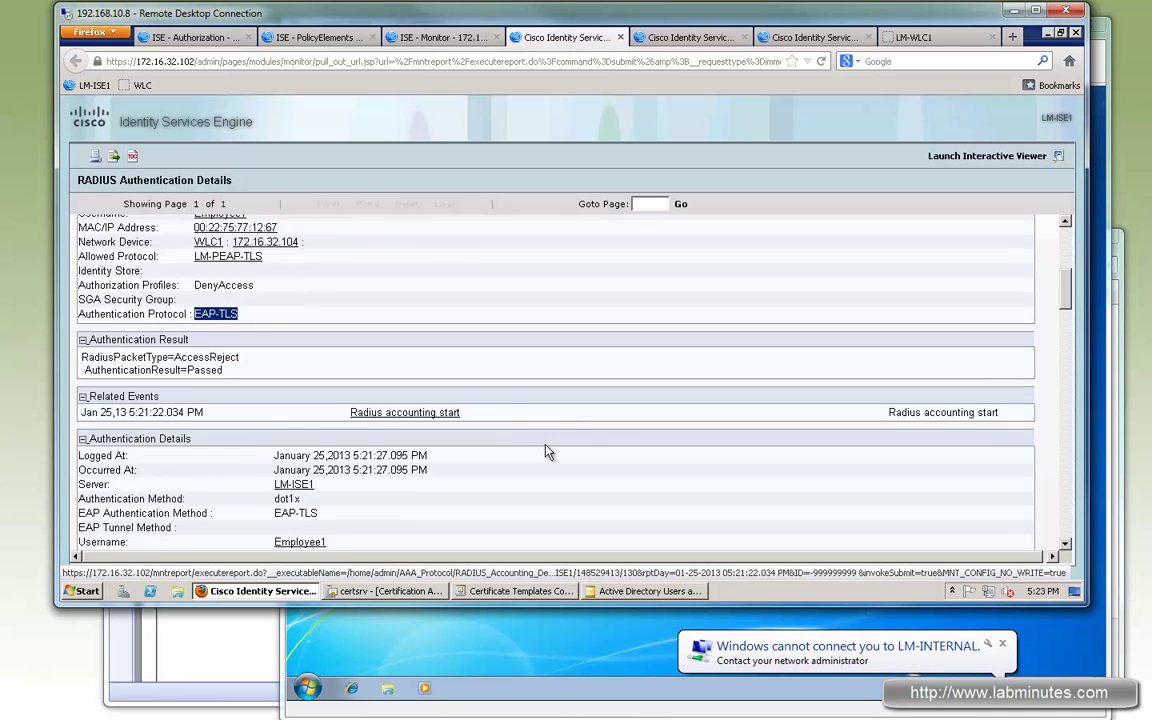
pyautogui.scroll(-7, 547, 452)
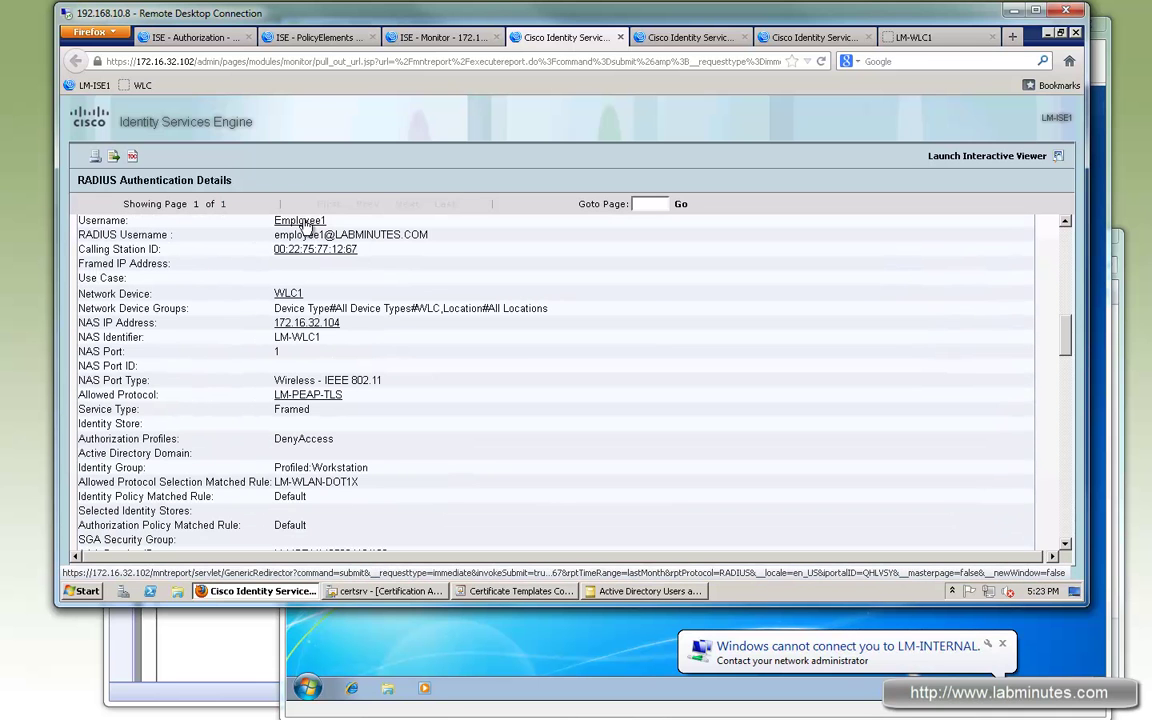
pyautogui.scroll(-4, 540, 401)
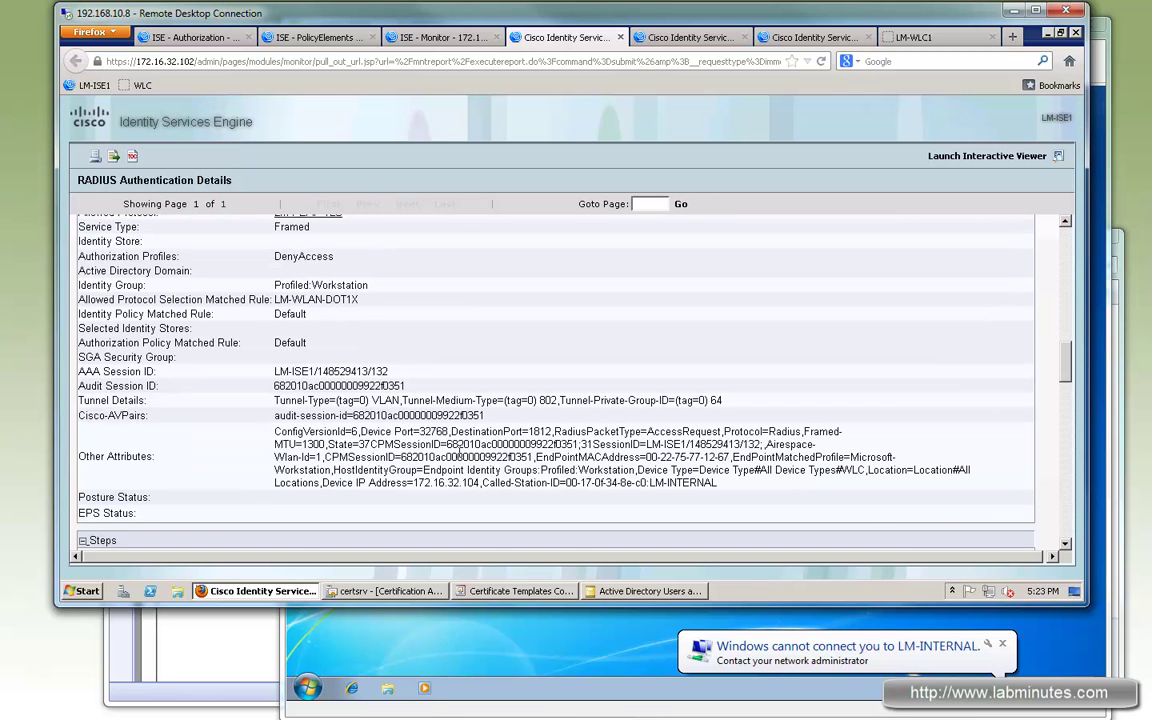
pyautogui.moveTo(510, 443); pyautogui.dragTo(475, 457)
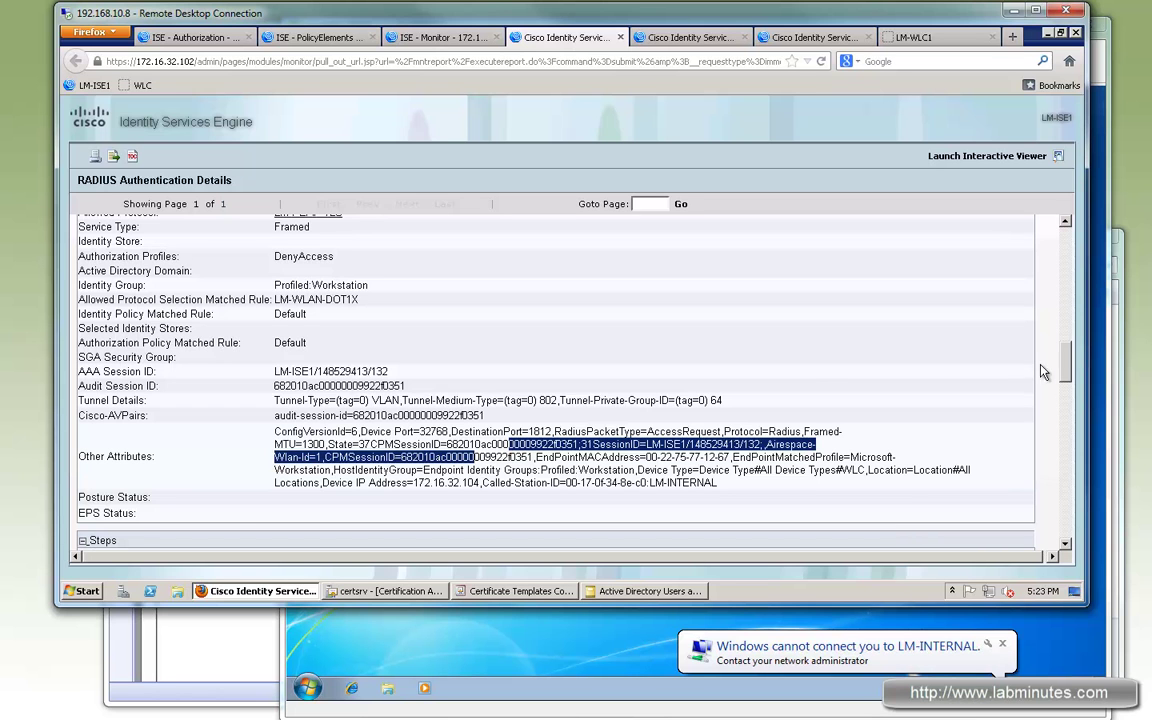
# Highlight the Authentication Passed and DenyAccess selection steps, then show Live Authentications beside the iPhone view.
pyautogui.scroll(-2, 1065, 368)
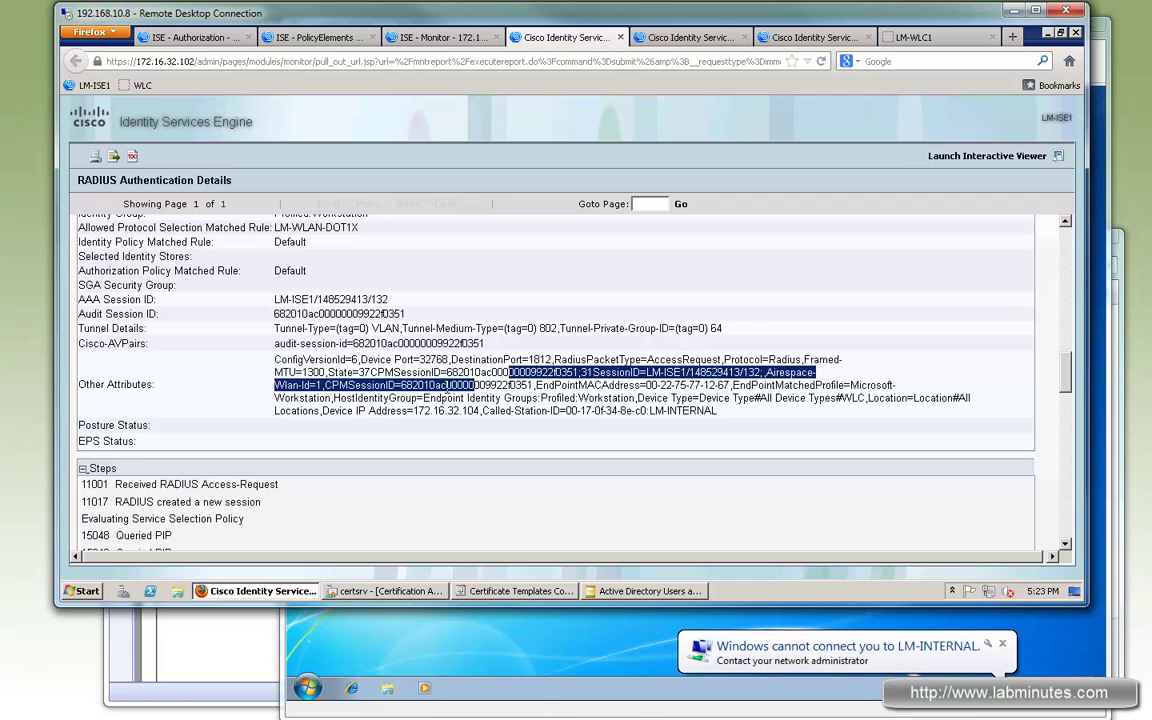
pyautogui.moveTo(495, 372); pyautogui.dragTo(428, 384)
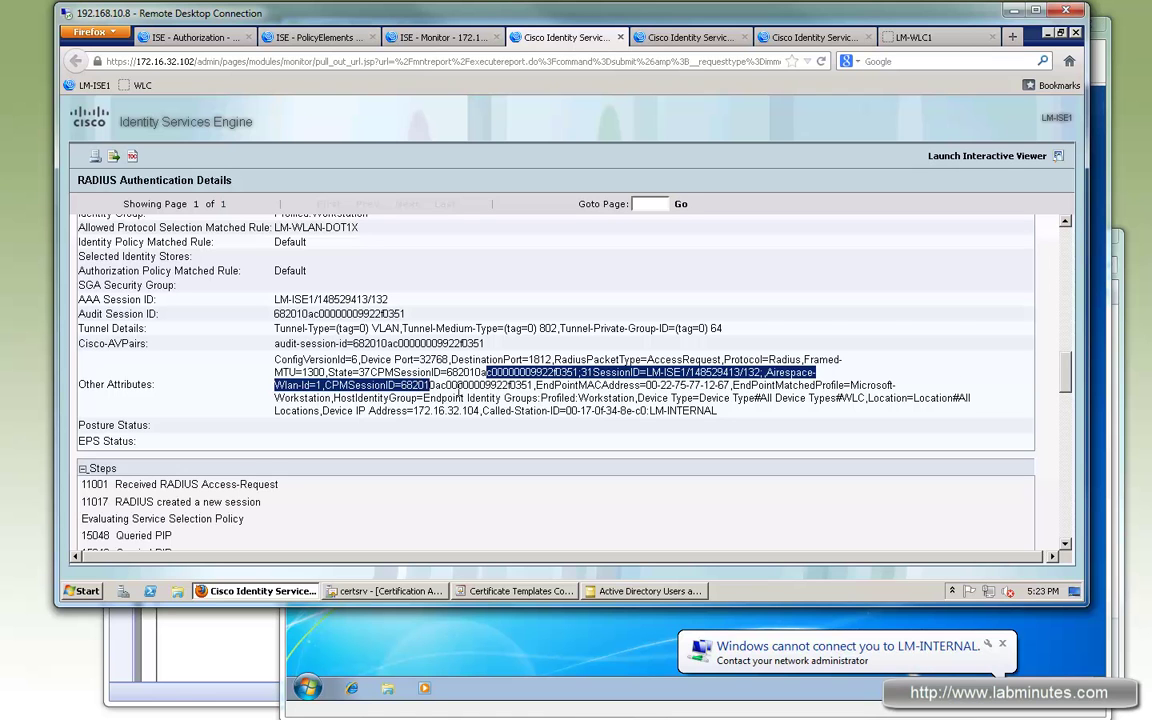
pyautogui.scroll(-10, 1061, 372)
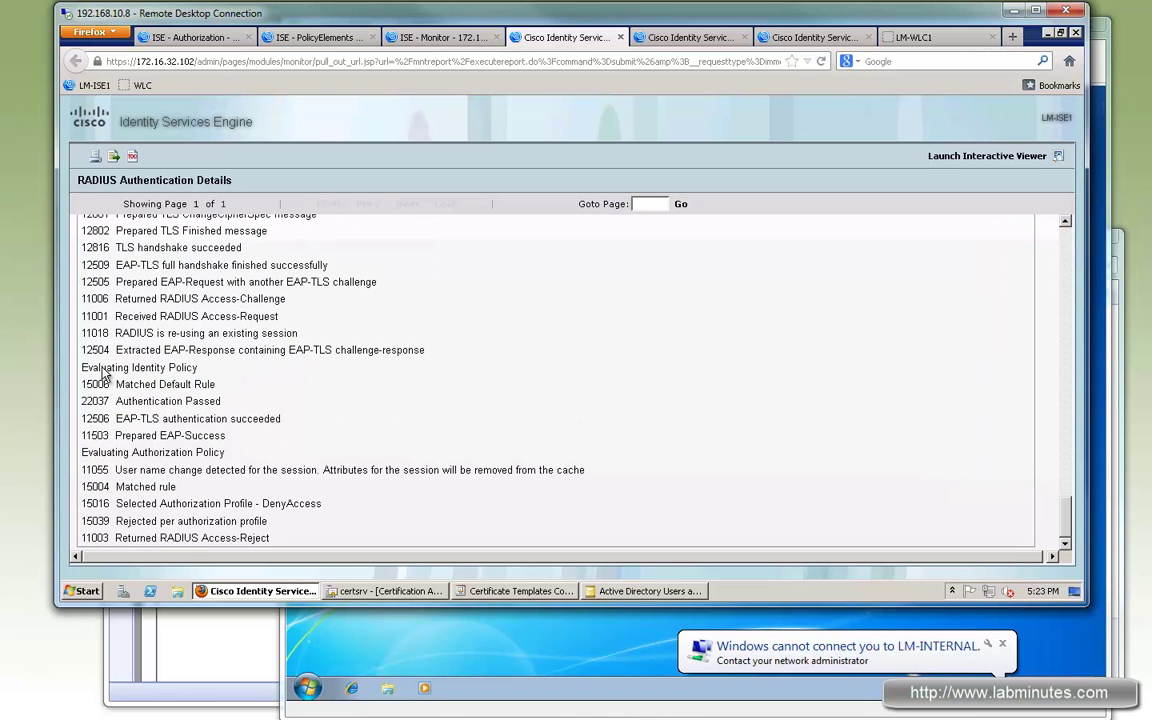
pyautogui.moveTo(137, 368); pyautogui.dragTo(135, 419)
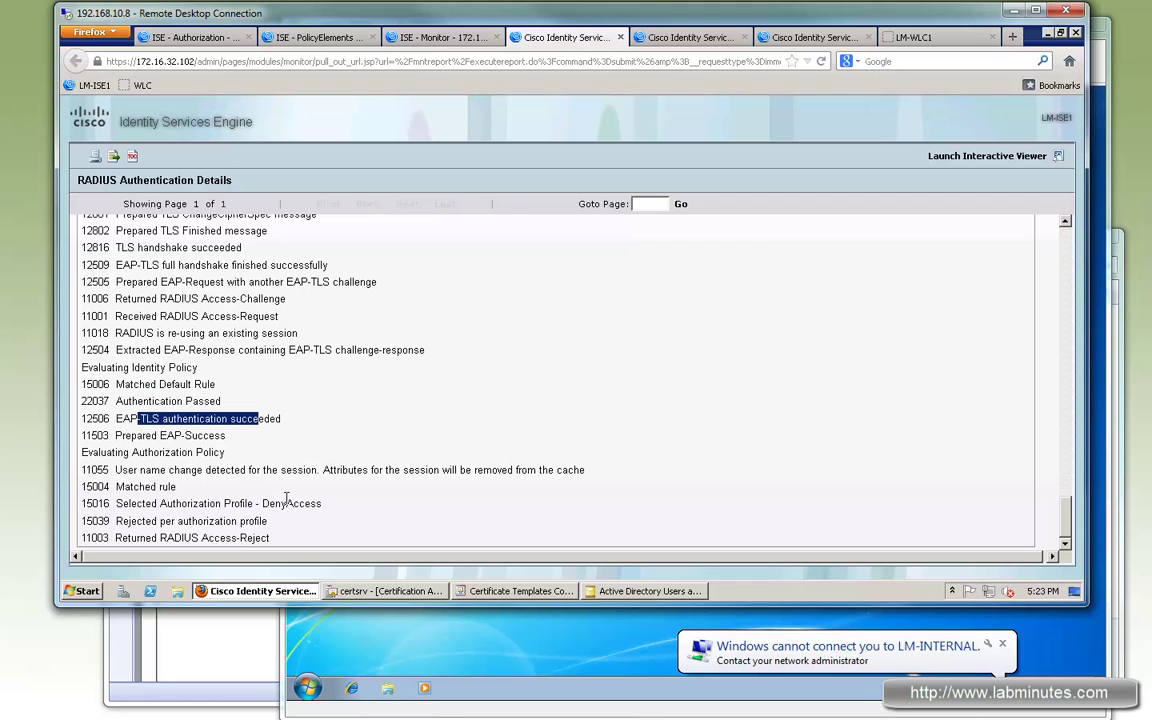
pyautogui.moveTo(292, 503); pyautogui.dragTo(137, 504)
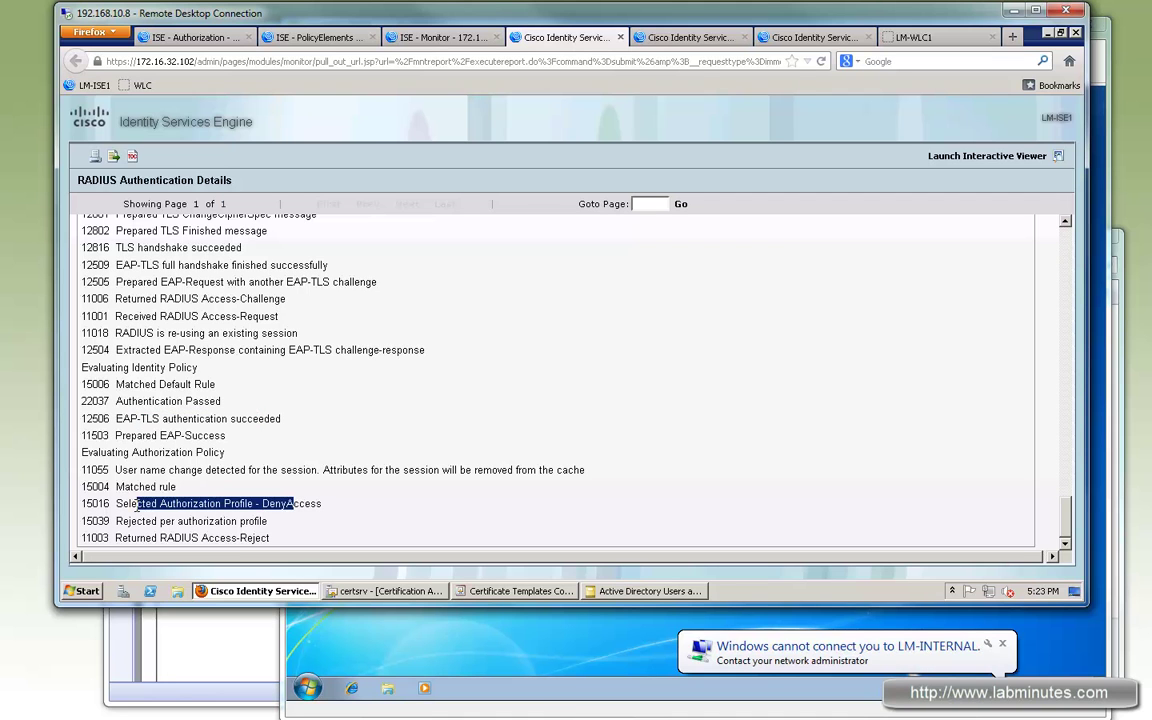
pyautogui.click(294, 499)
pyautogui.moveTo(292, 503); pyautogui.dragTo(249, 522)
pyautogui.click(242, 521)
pyautogui.click(305, 505)
pyautogui.hotkey('ctrl', 'pageup')
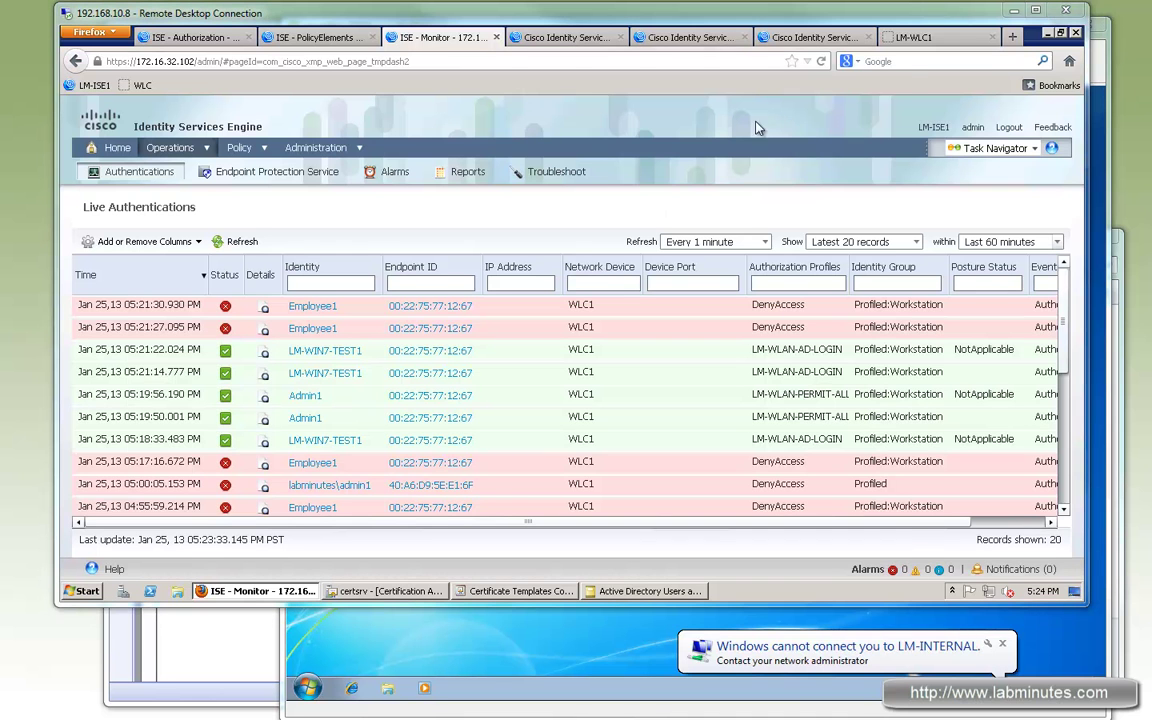
pyautogui.moveTo(710, 143); pyautogui.dragTo(632, 168)
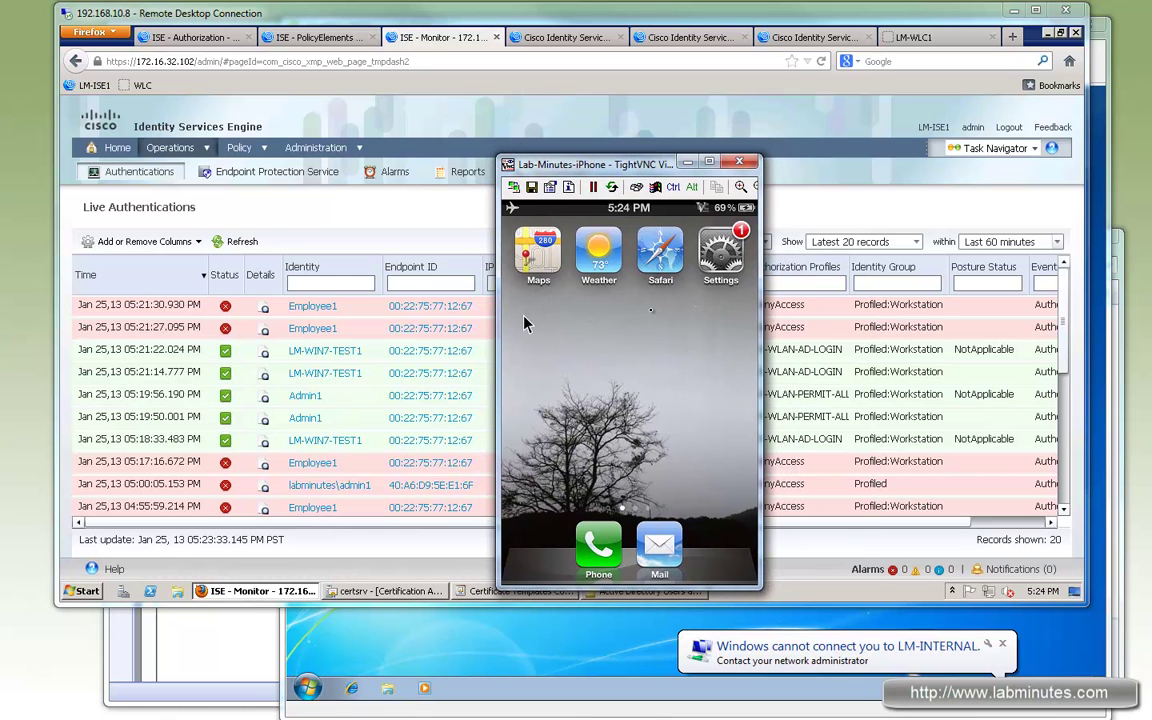
# Open the iPhone's Settings and turn Wi-Fi on.
pyautogui.click(718, 258)
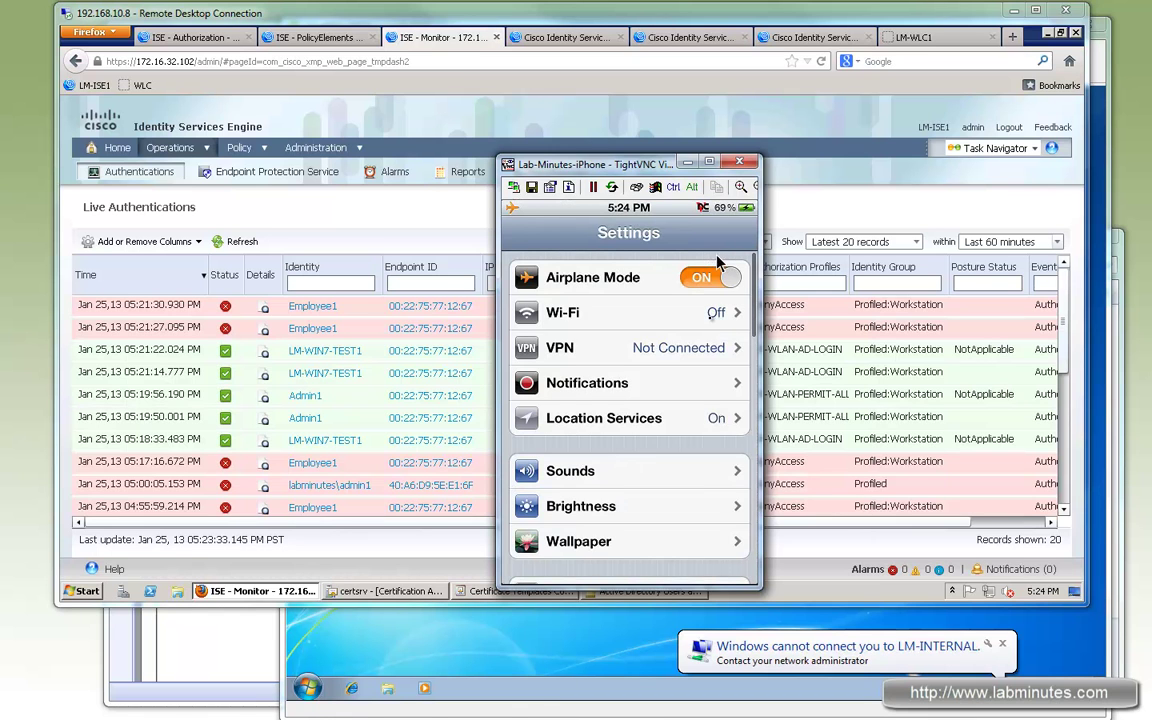
pyautogui.click(733, 316)
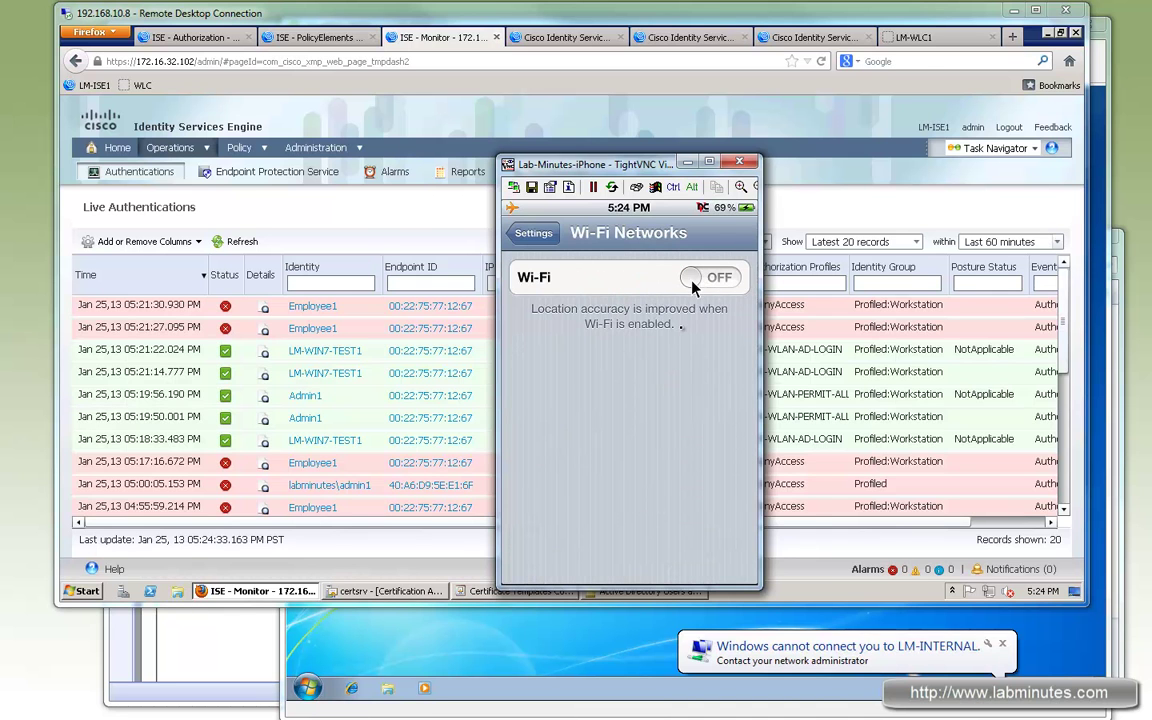
pyautogui.click(694, 284)
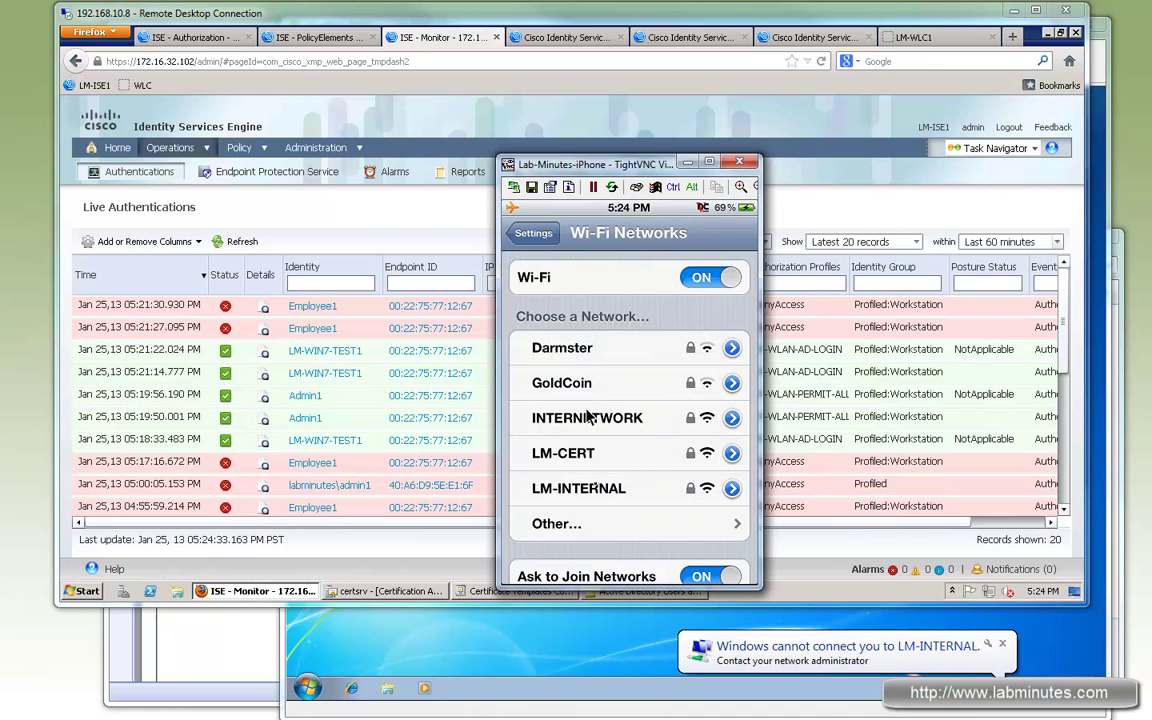
# Join LM-INTERNAL as labminutes\admin1 with the password, then dismiss the incorrect credentials alert.
pyautogui.click(597, 502)
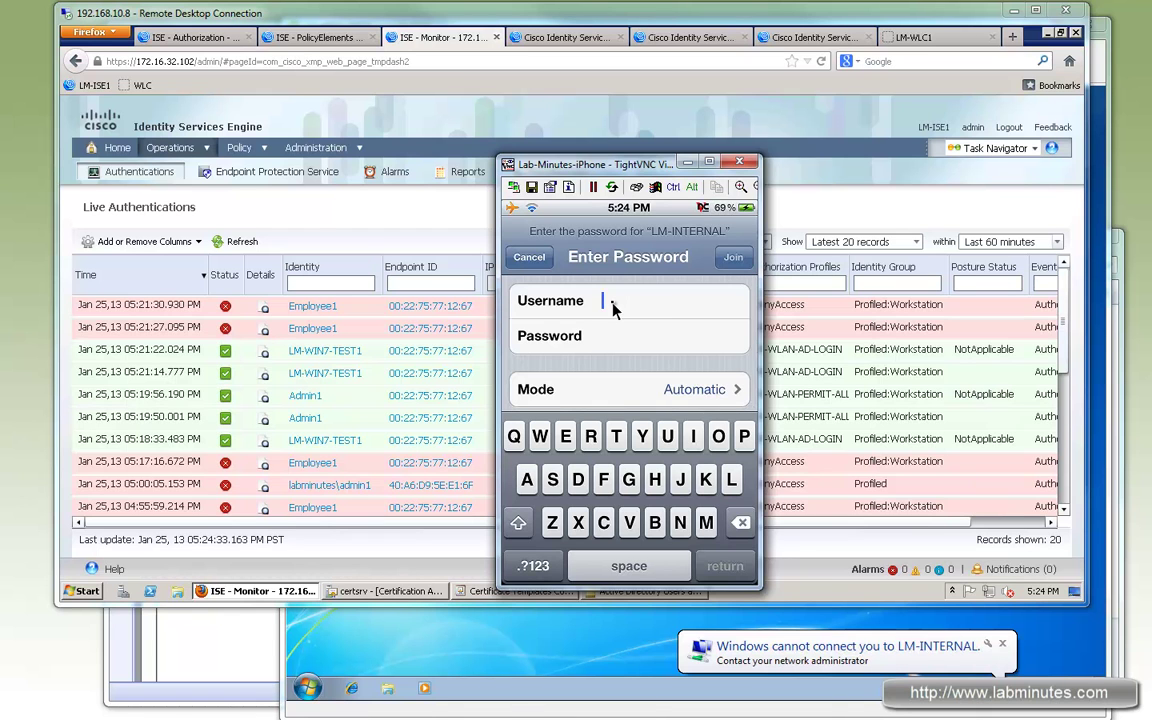
pyautogui.write('labmi')
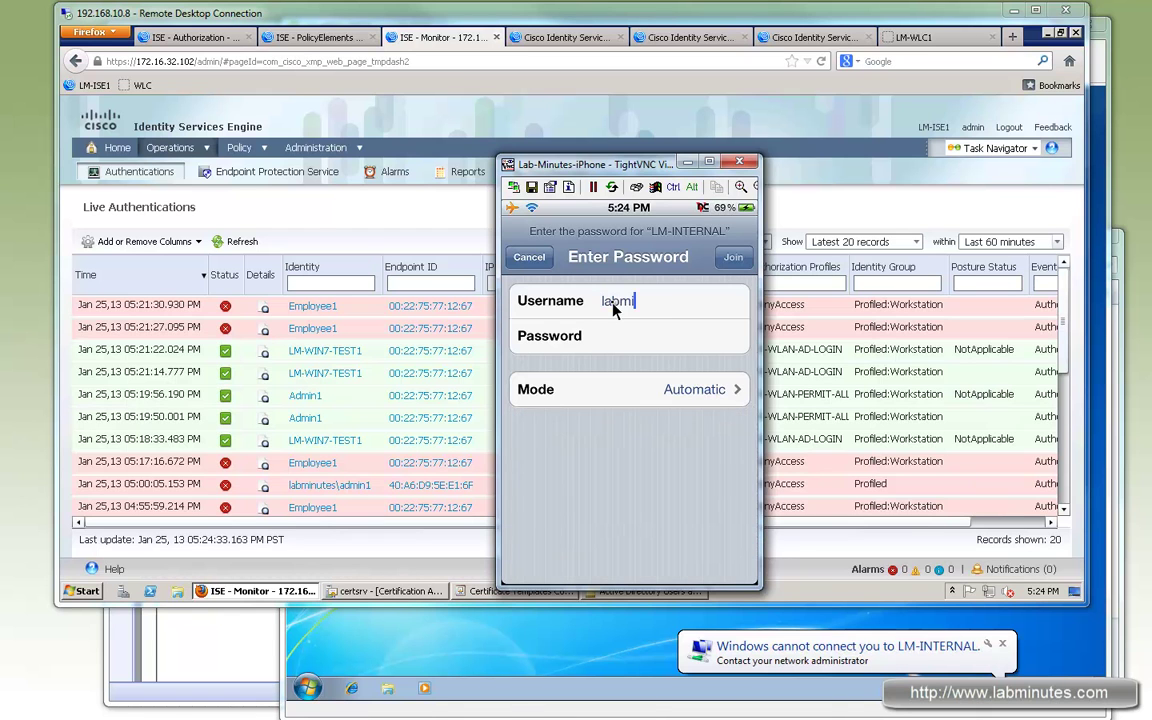
pyautogui.write('nutes\\admin1')
pyautogui.click(650, 340)
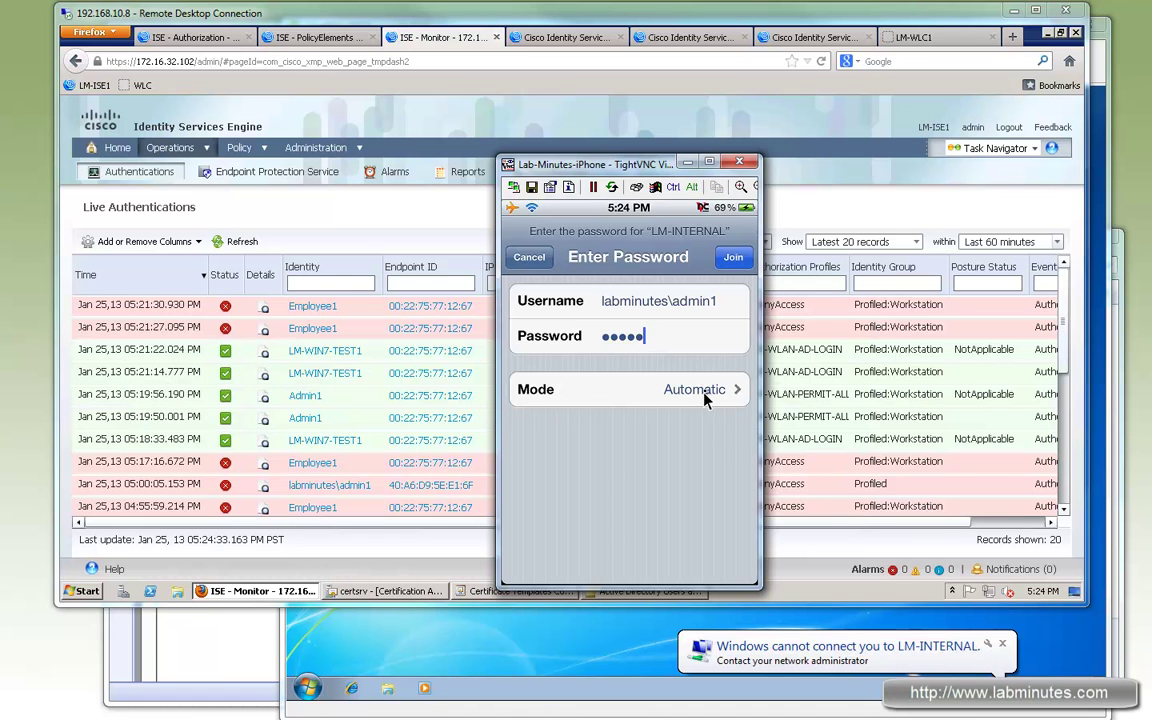
pyautogui.click(704, 399)
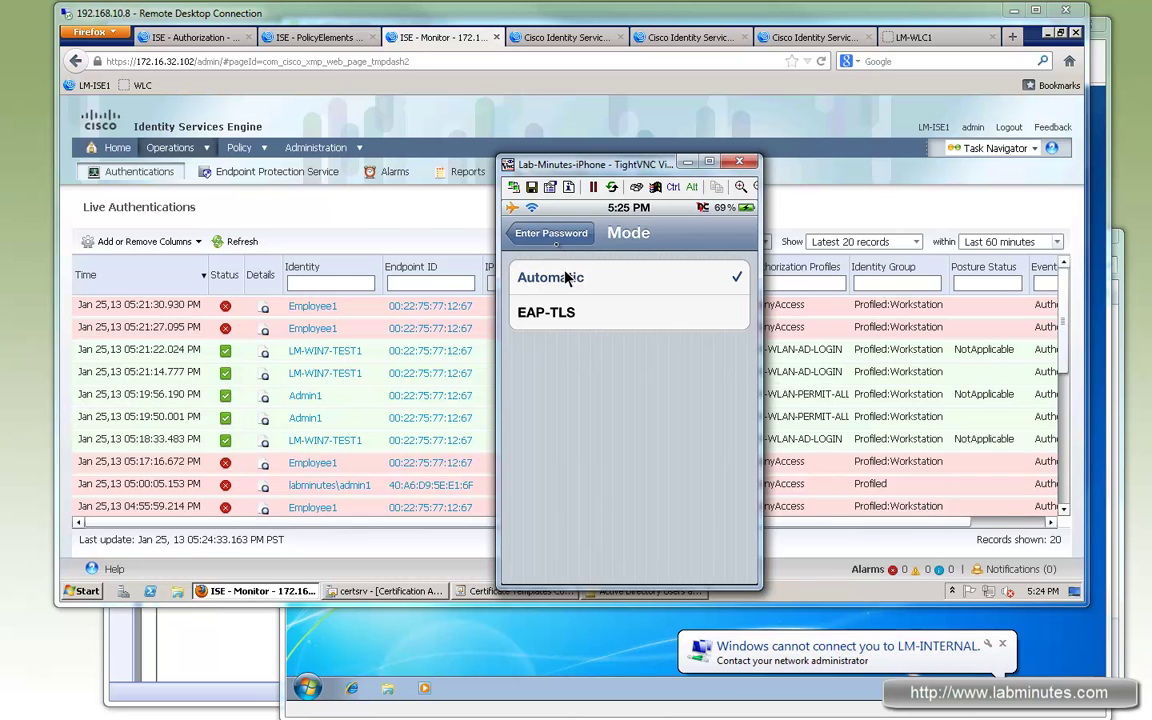
pyautogui.click(555, 237)
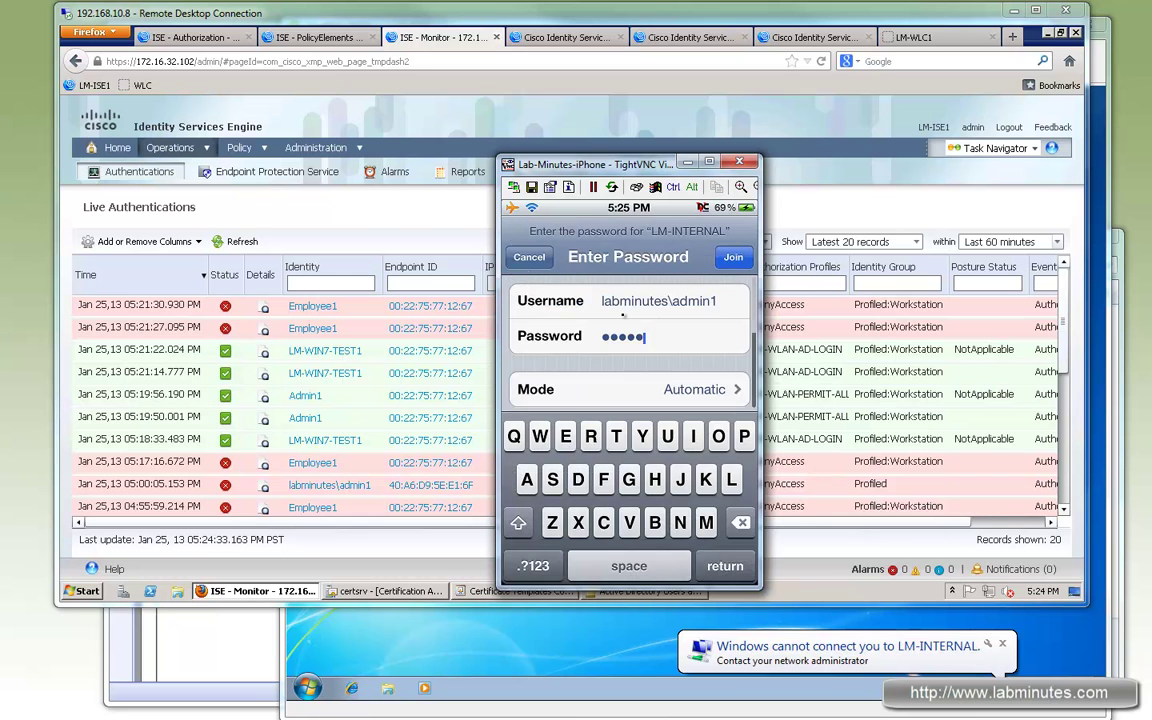
pyautogui.click(733, 258)
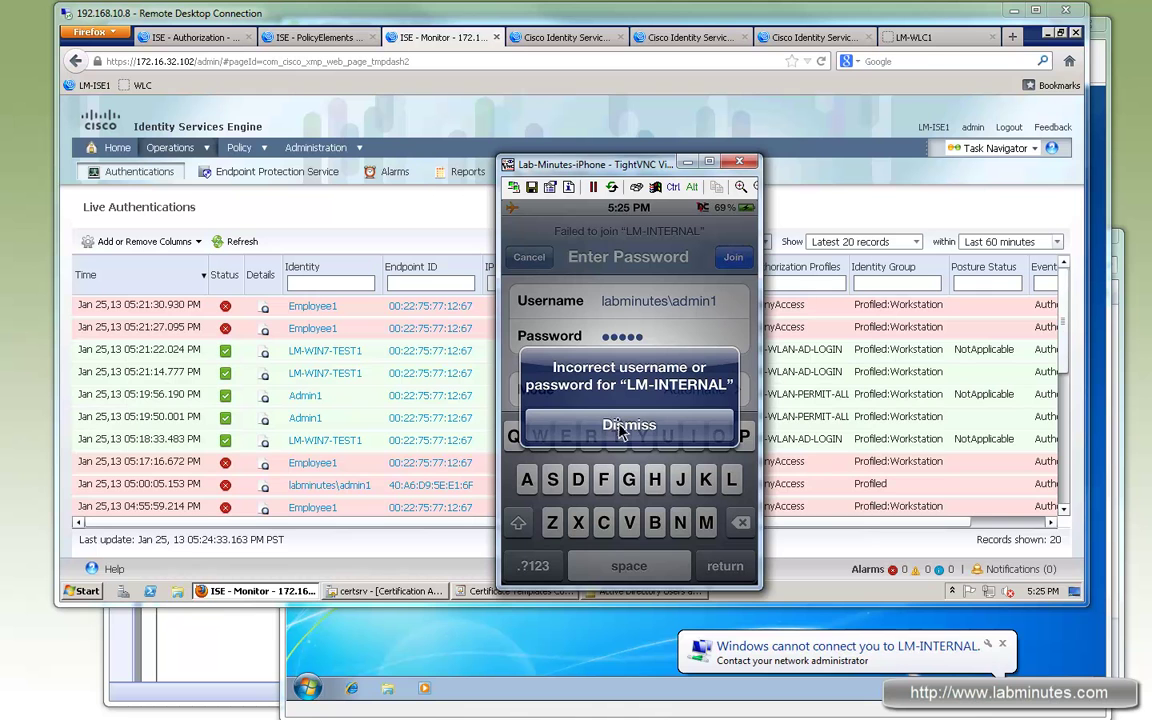
pyautogui.click(622, 427)
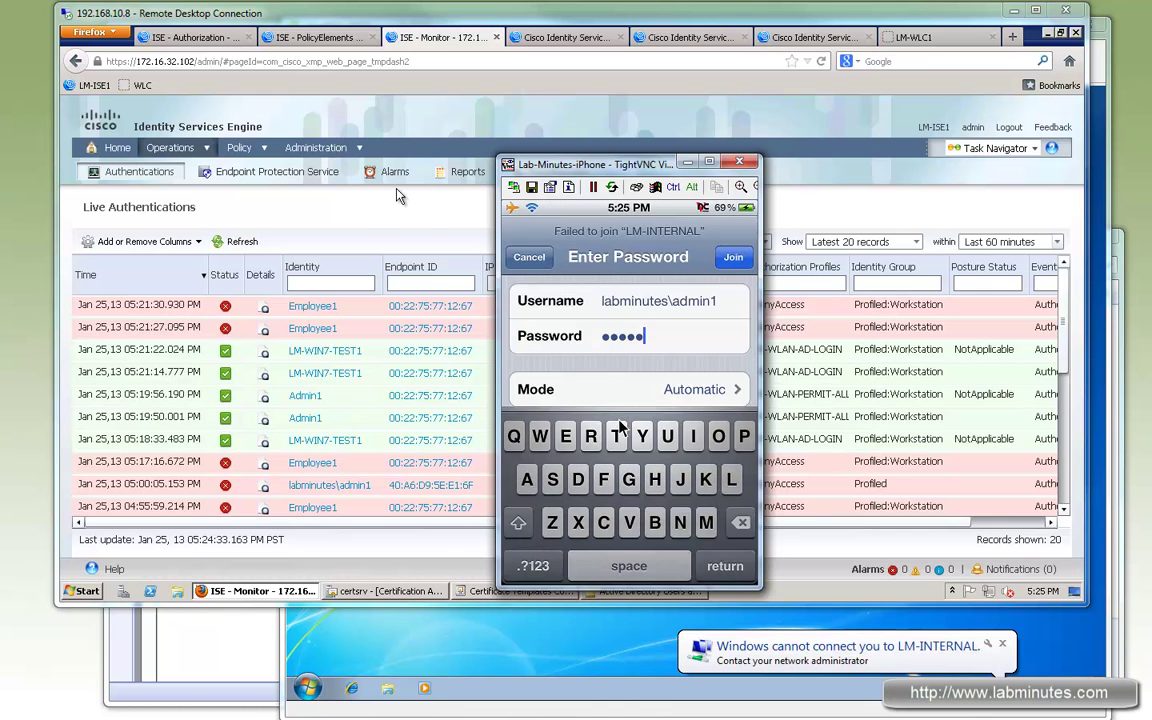
pyautogui.click(247, 224)
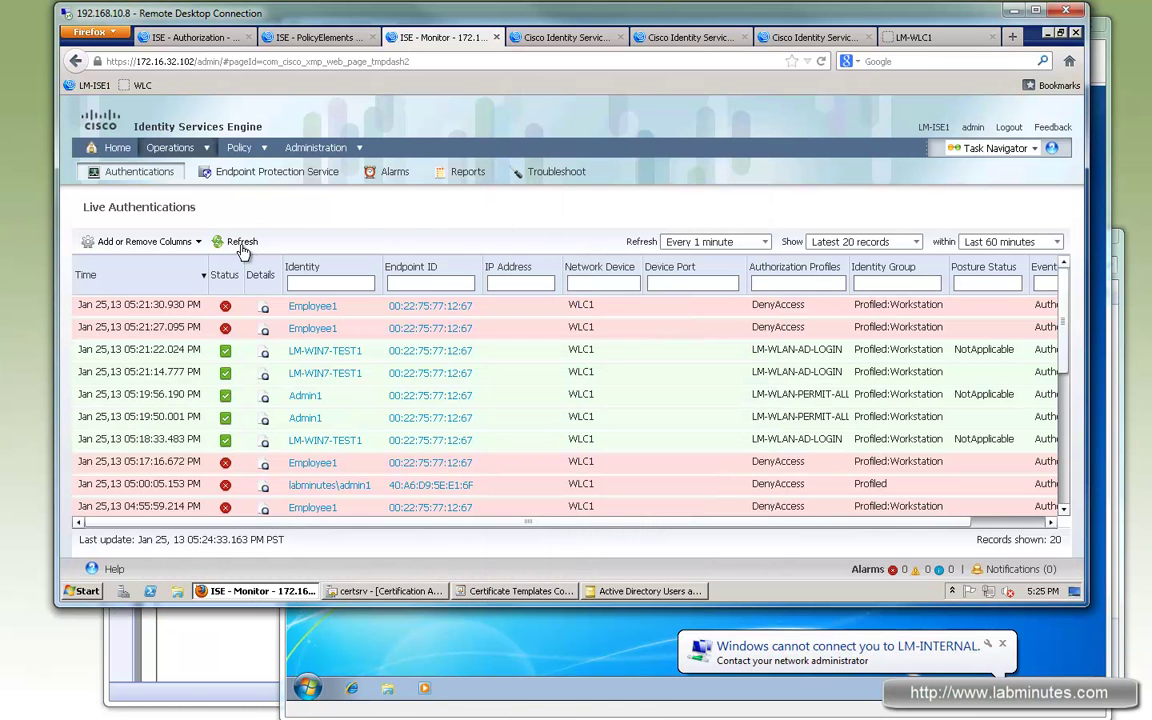
# Refresh Live Authentications, read the Failure Reason, and open the iPhone's latest failed login details.
pyautogui.click(243, 244)
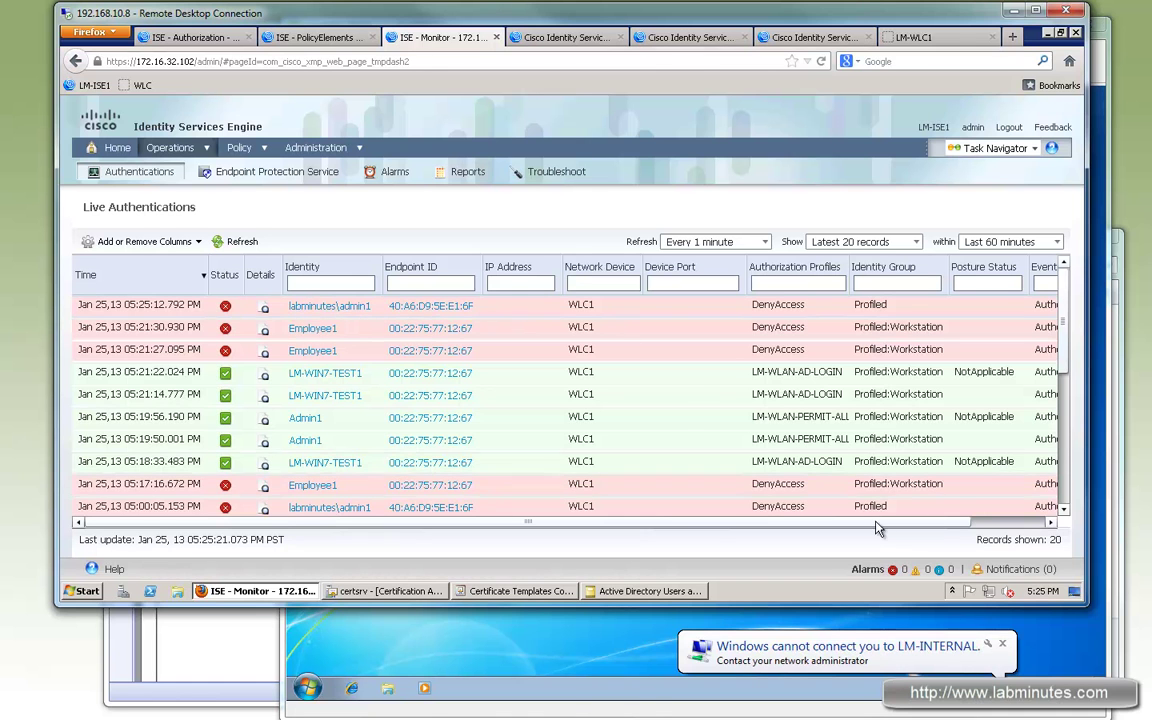
pyautogui.click(1051, 522)
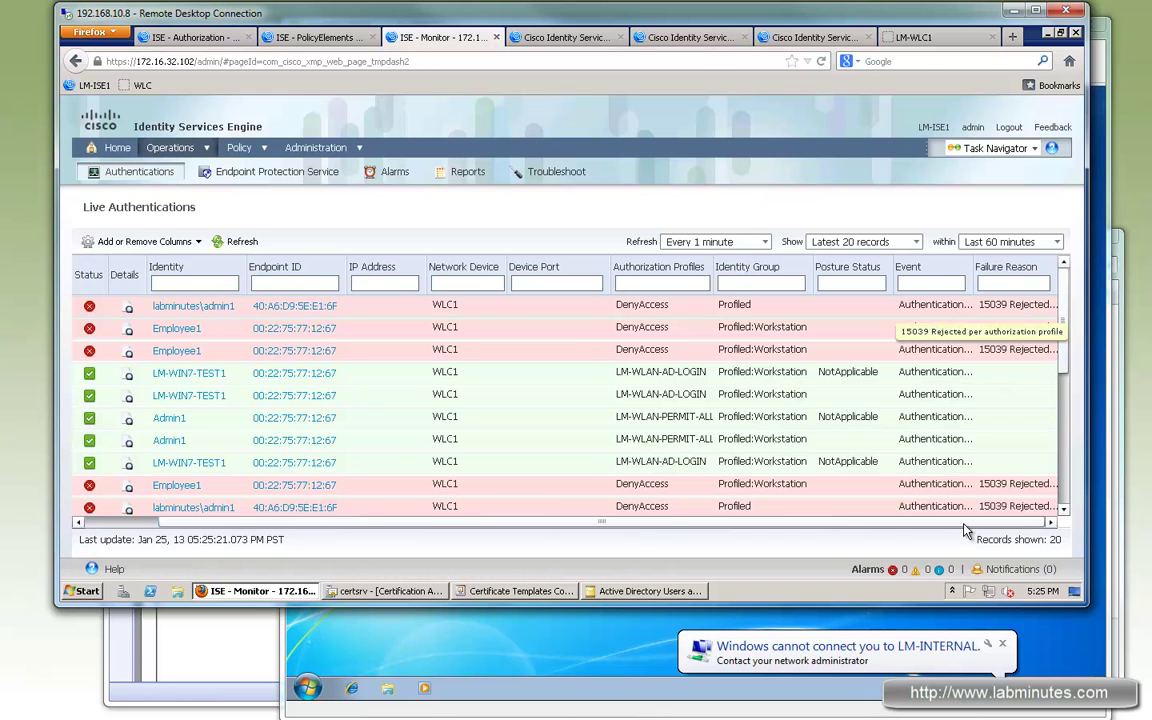
pyautogui.hscroll(-3, 166, 285)
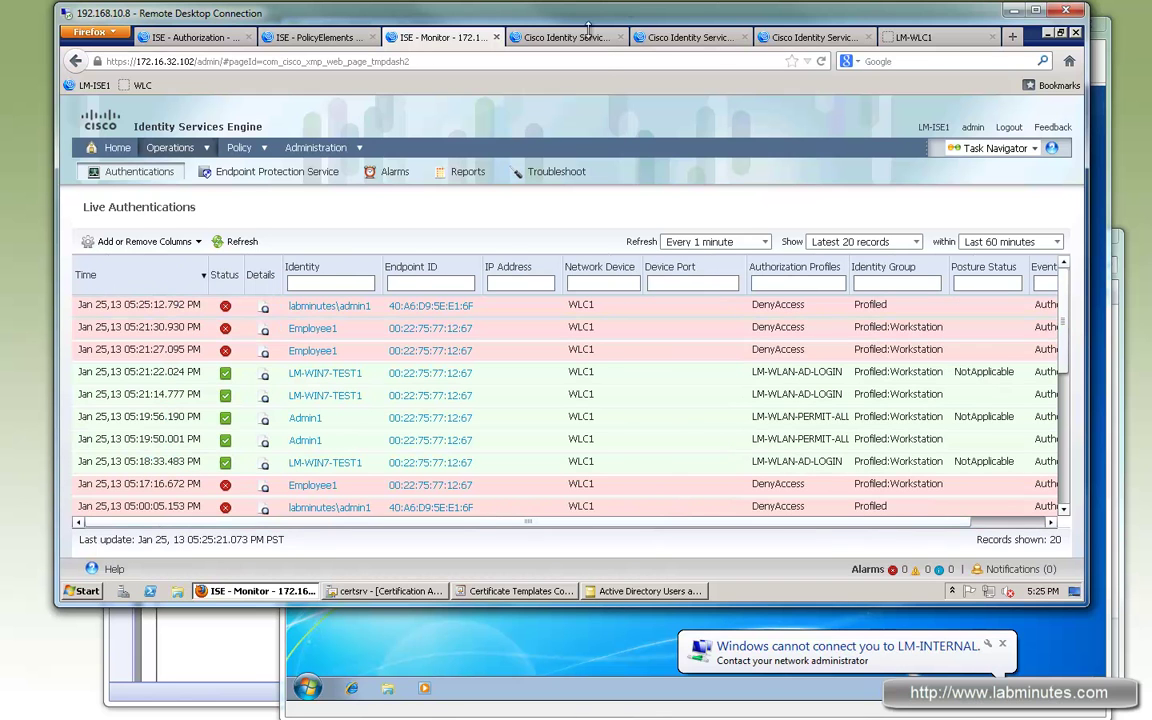
pyautogui.click(264, 306)
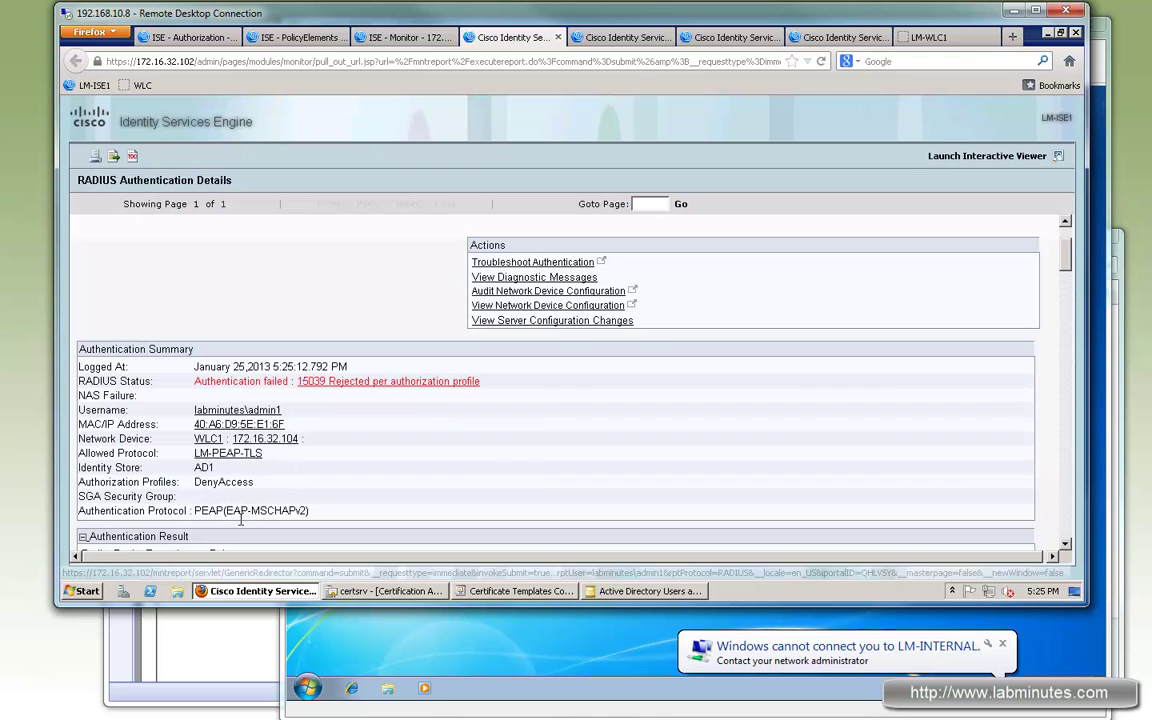
# Highlight the PEAP protocol used and check the Authorization and Authentication policy rules.
pyautogui.moveTo(208, 510); pyautogui.dragTo(278, 510)
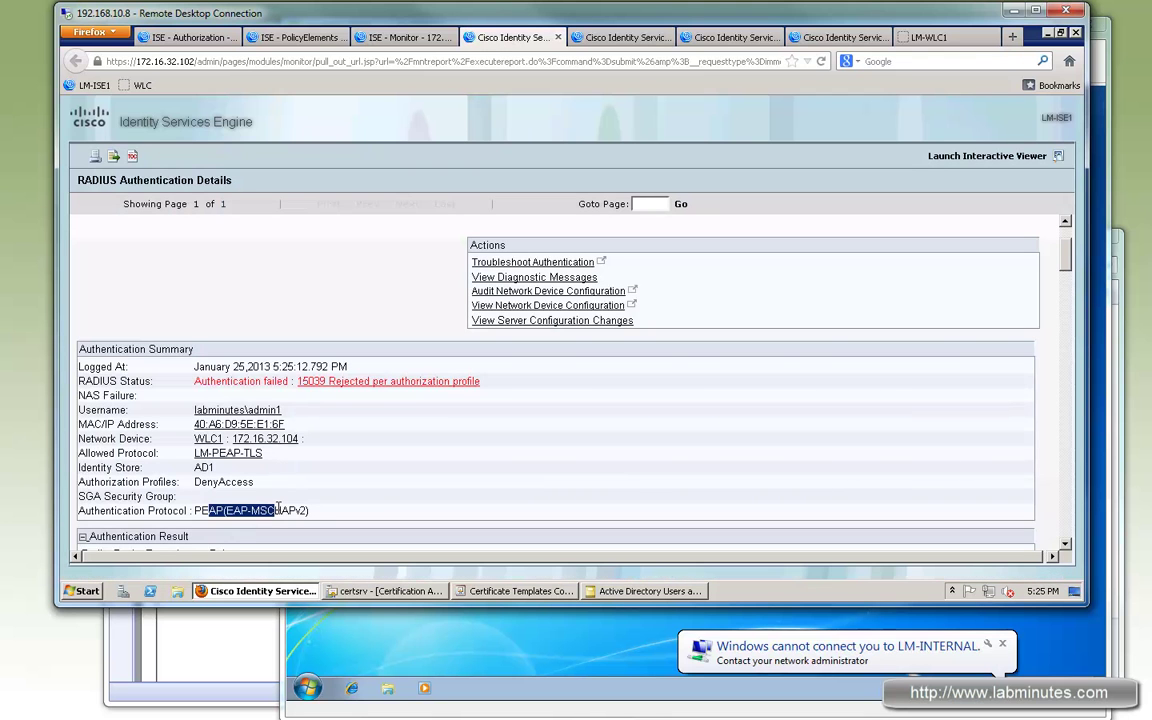
pyautogui.scroll(-2, 281, 462)
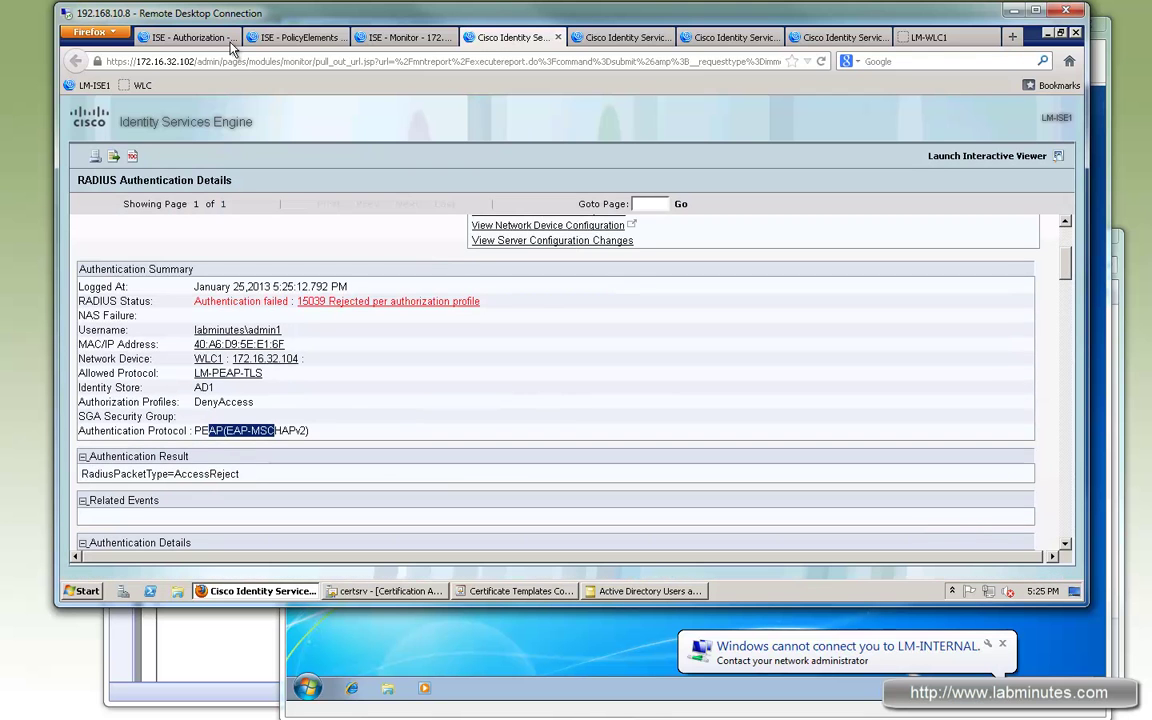
pyautogui.click(190, 37)
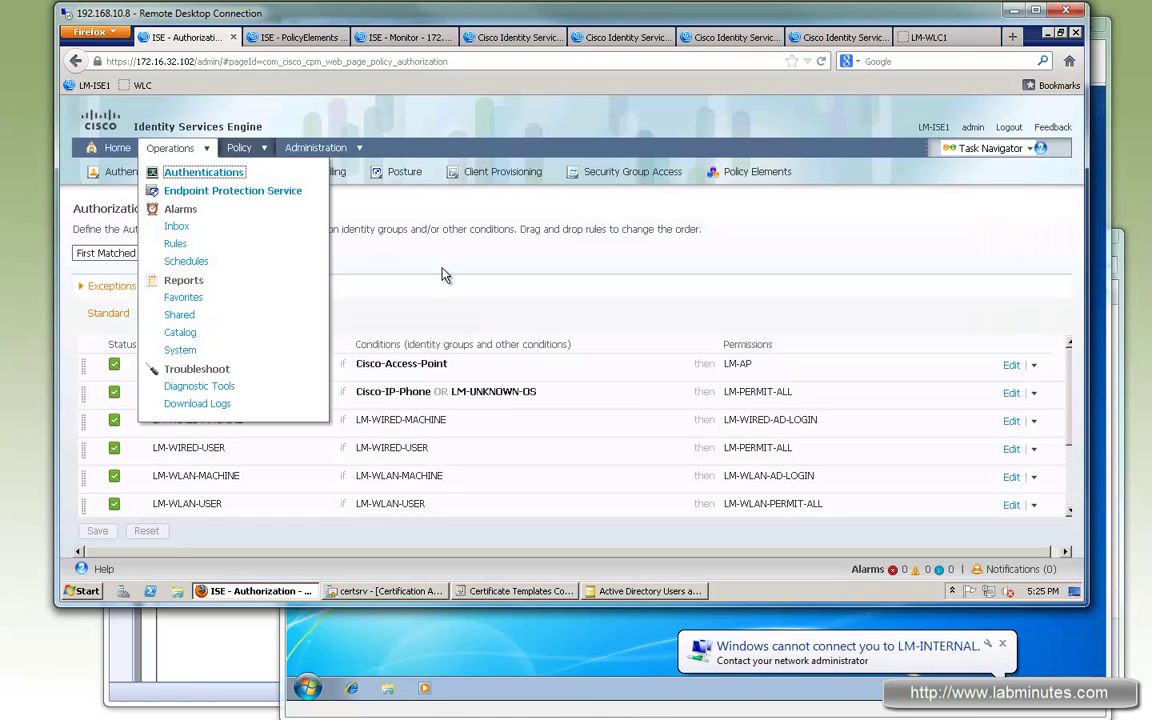
pyautogui.click(140, 171)
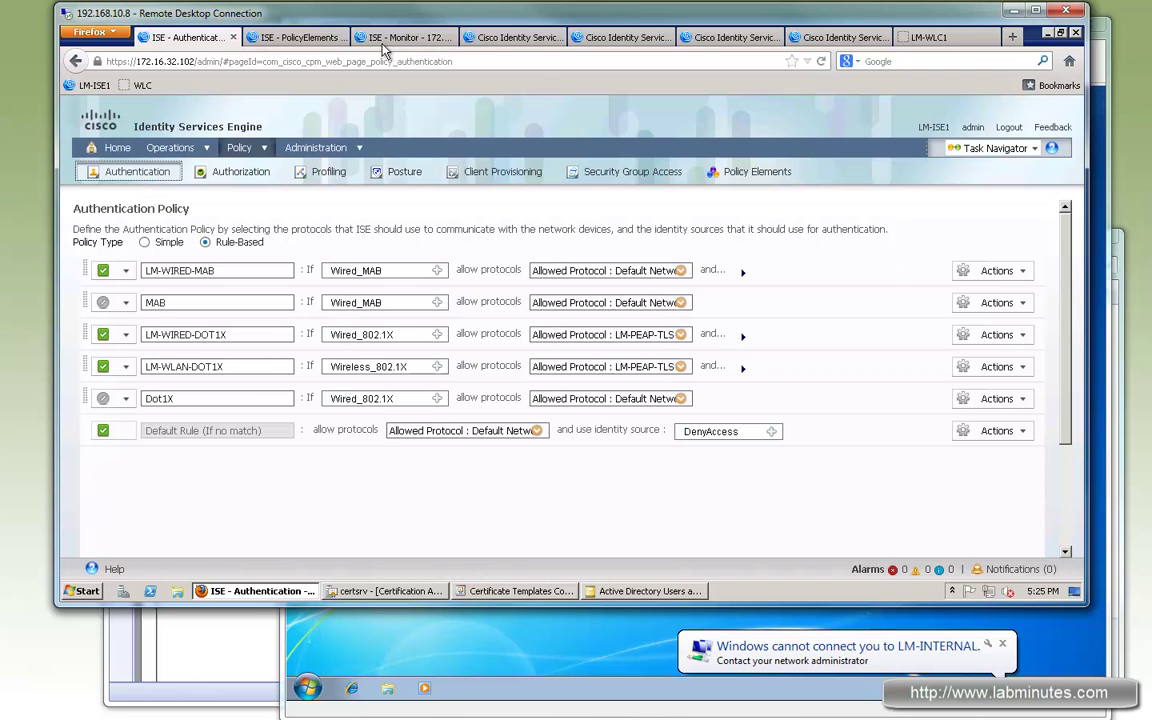
# In the failed PEAP report, highlight the PEAP succeeded step and the DenyAccess profile selection.
pyautogui.click(645, 40)
pyautogui.click(520, 38)
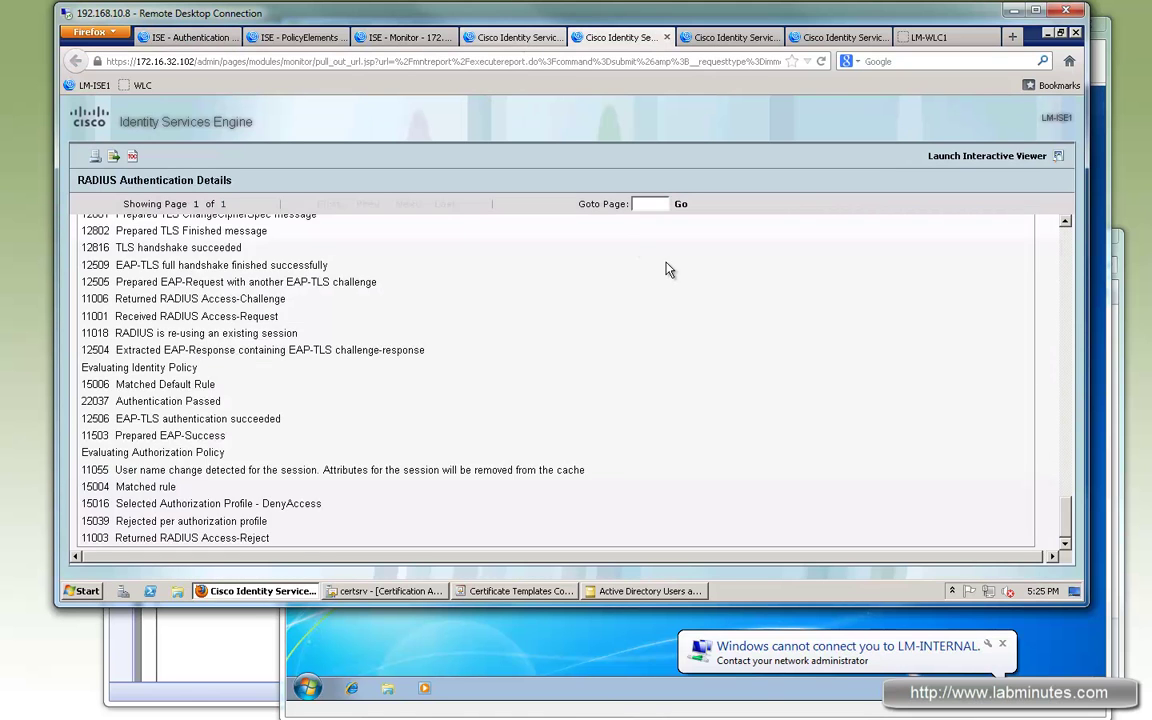
pyautogui.moveTo(244, 423); pyautogui.dragTo(289, 423)
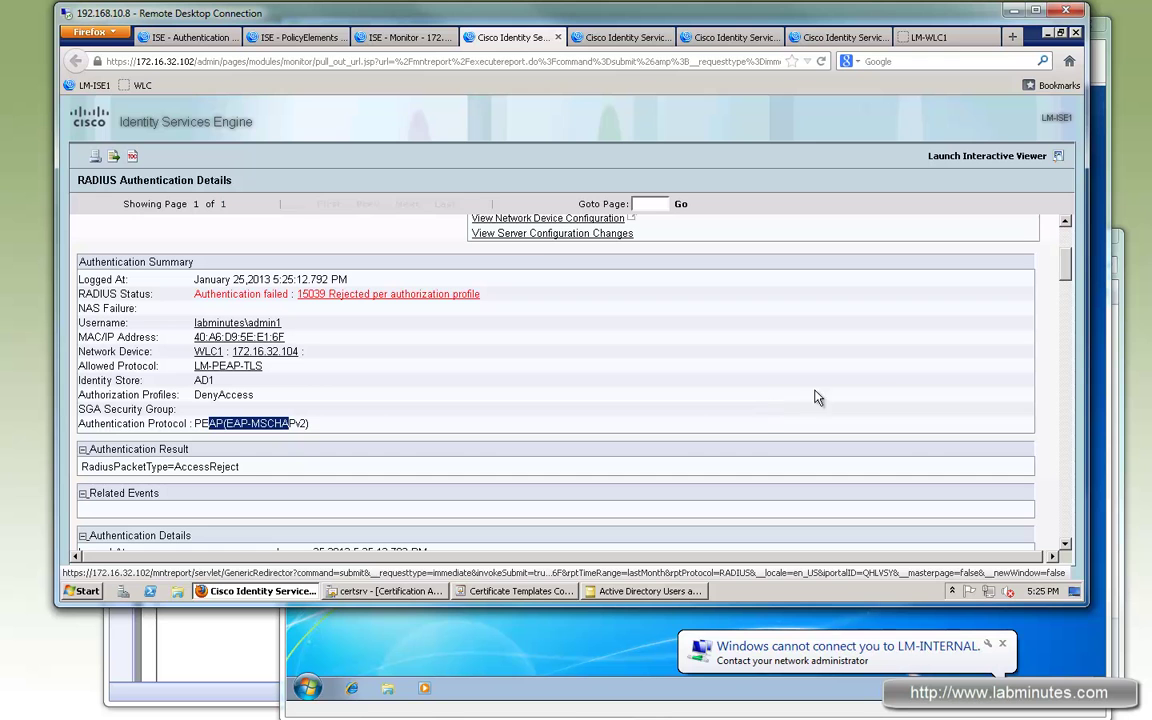
pyautogui.scroll(-4, 1066, 265)
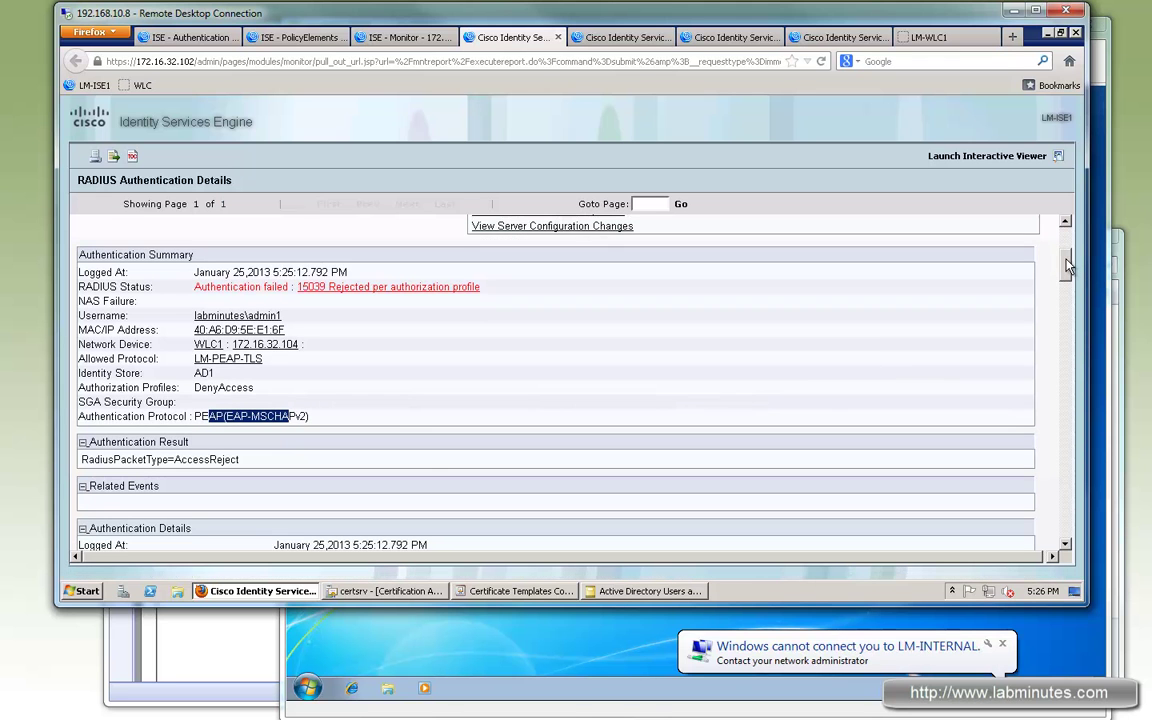
pyautogui.scroll(-10, 1056, 495)
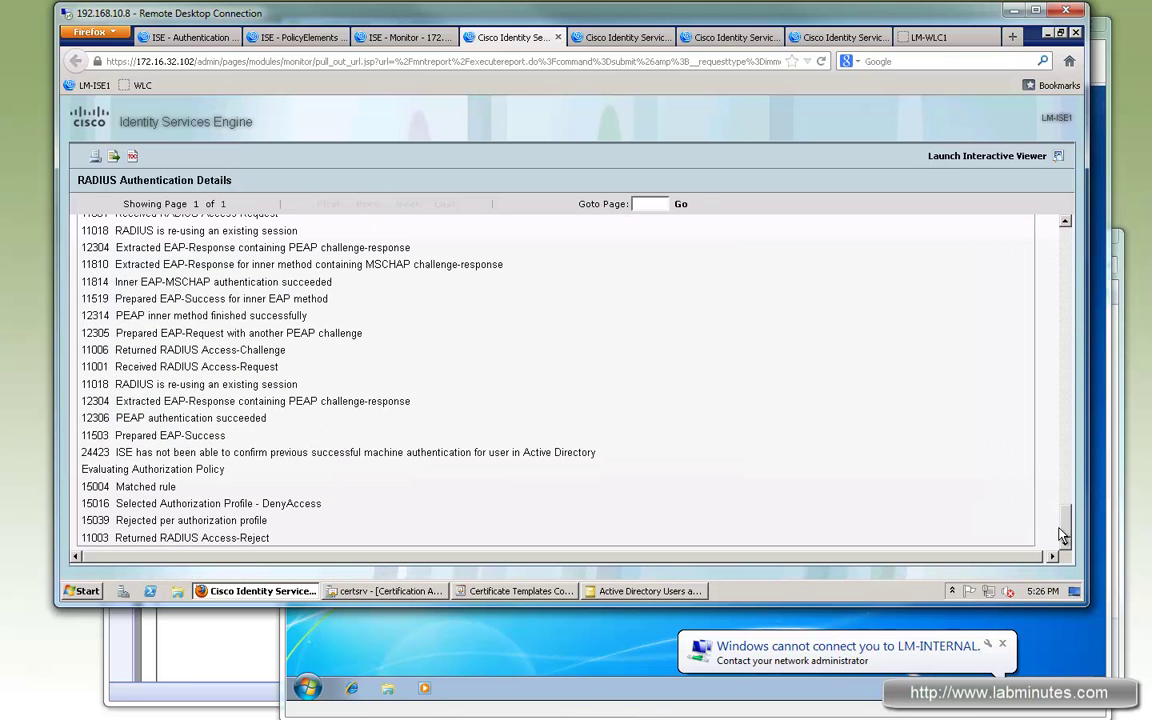
pyautogui.moveTo(116, 418); pyautogui.dragTo(249, 414)
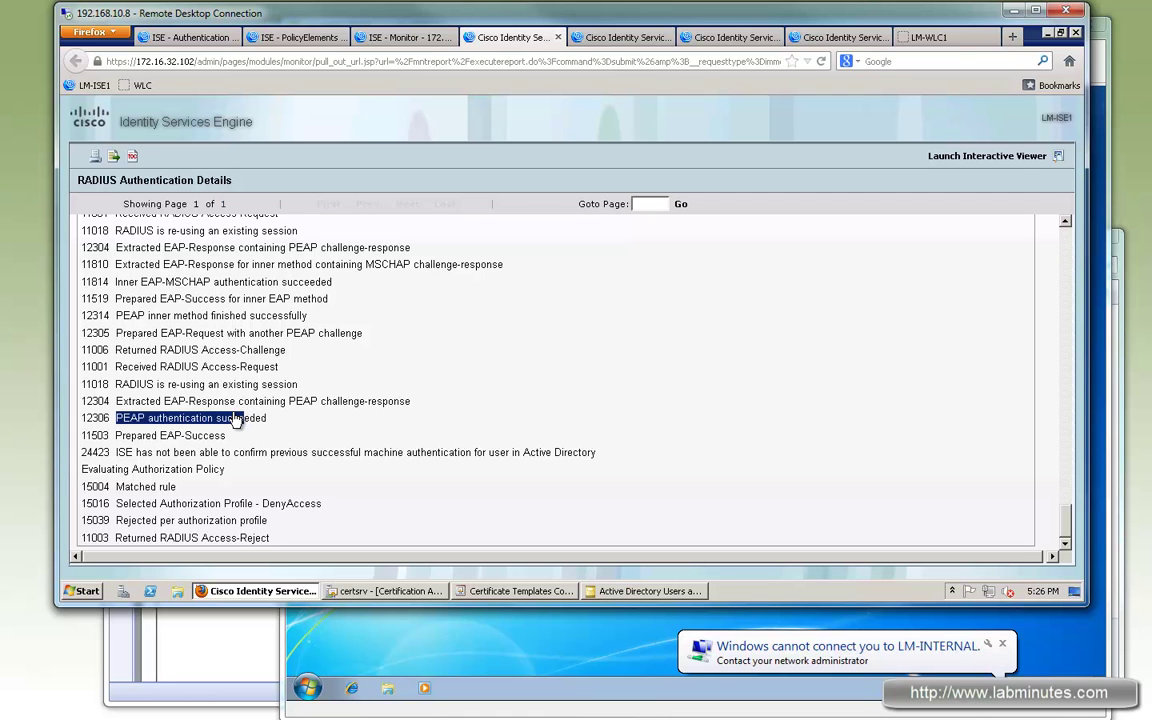
pyautogui.click(131, 420)
pyautogui.moveTo(131, 420); pyautogui.dragTo(250, 418)
pyautogui.moveTo(130, 505); pyautogui.dragTo(301, 505)
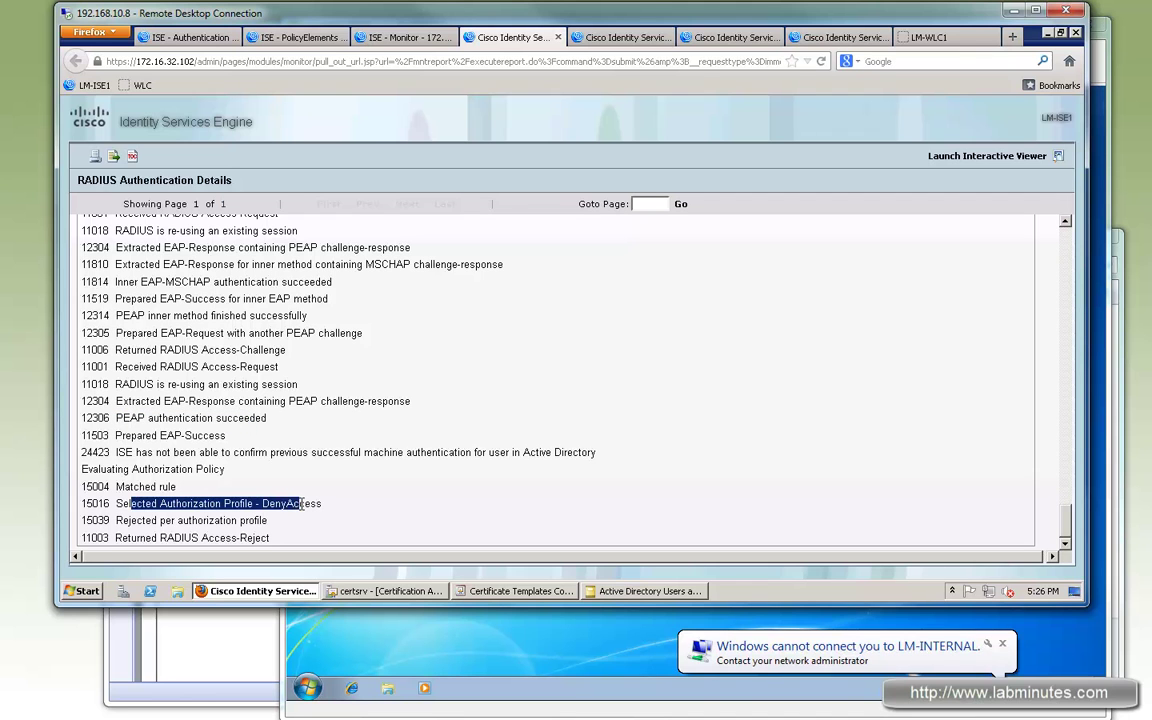
pyautogui.click(180, 37)
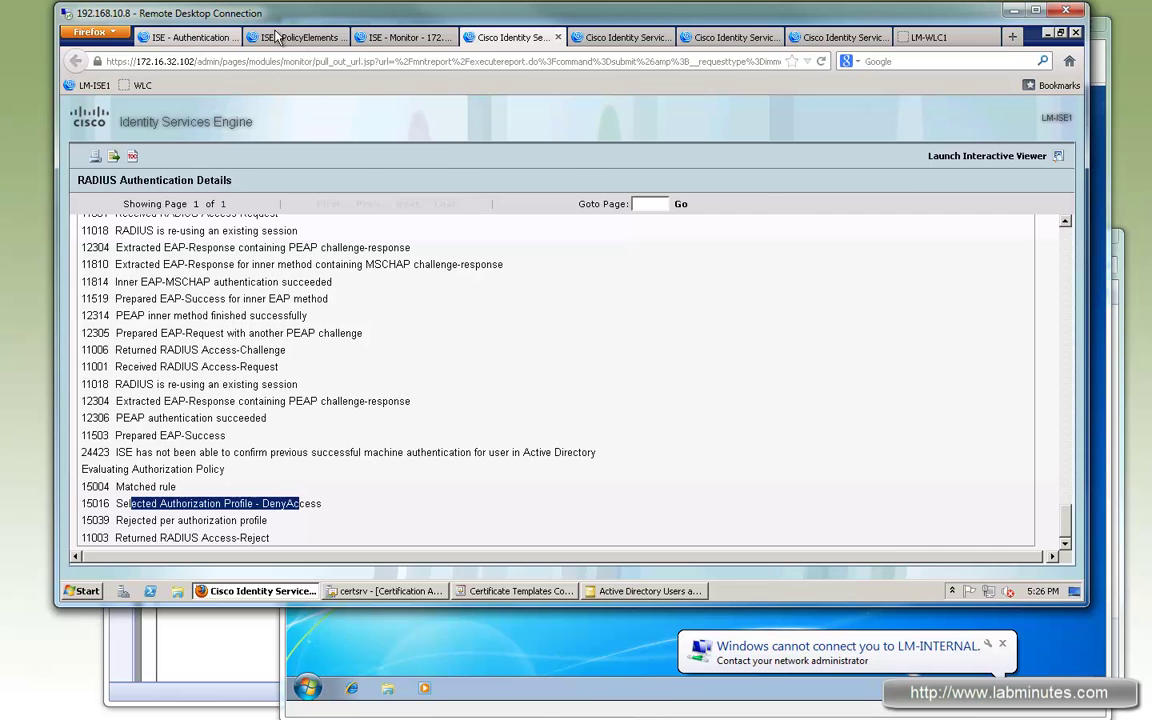
pyautogui.click(296, 37)
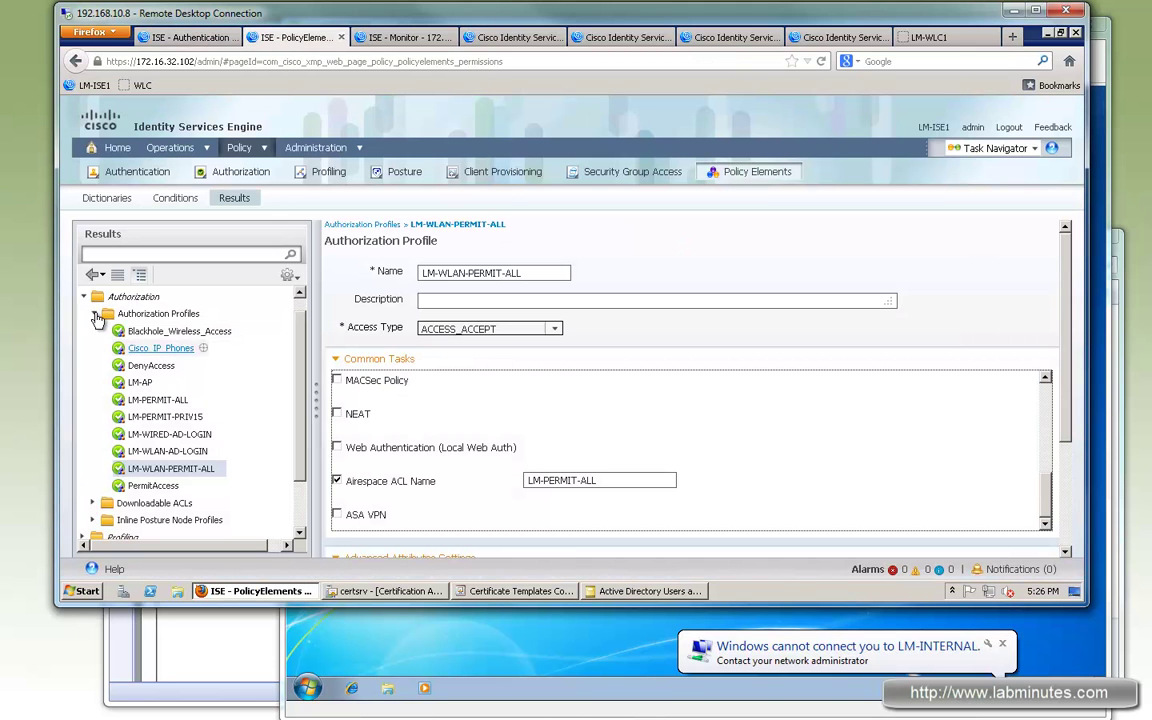
# Open the LM-WLAN-USER authorization compound condition and highlight its EAP-TLS requirement.
pyautogui.click(93, 314)
pyautogui.click(93, 327)
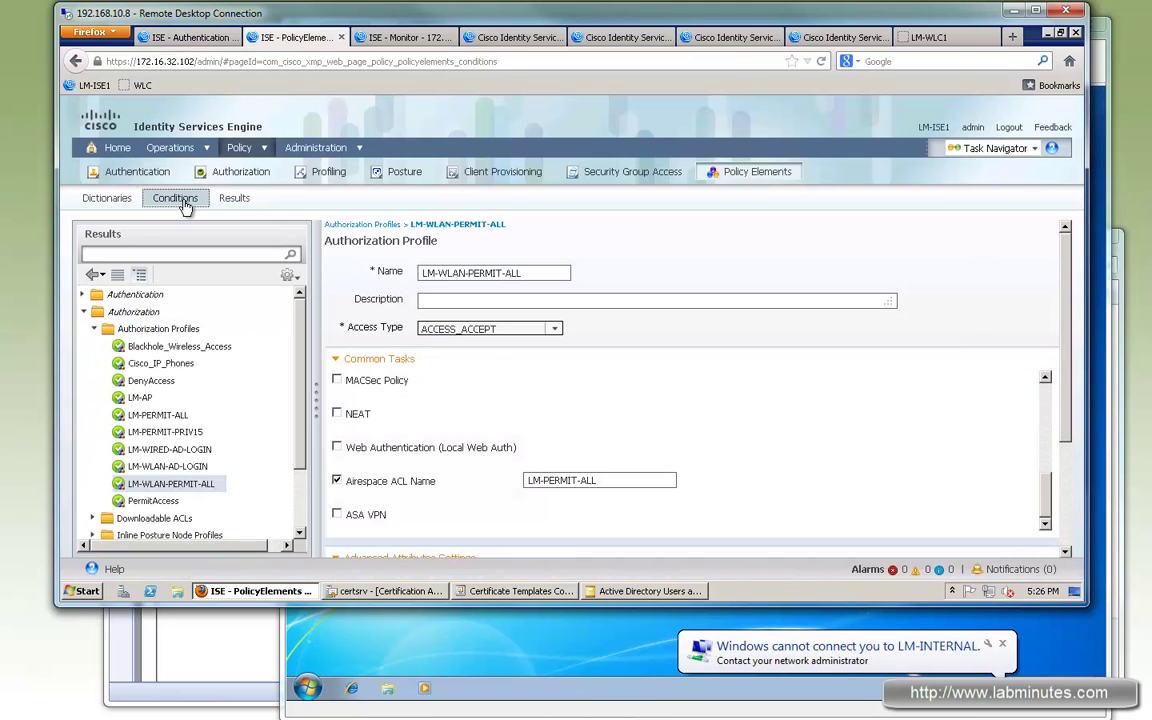
pyautogui.click(175, 198)
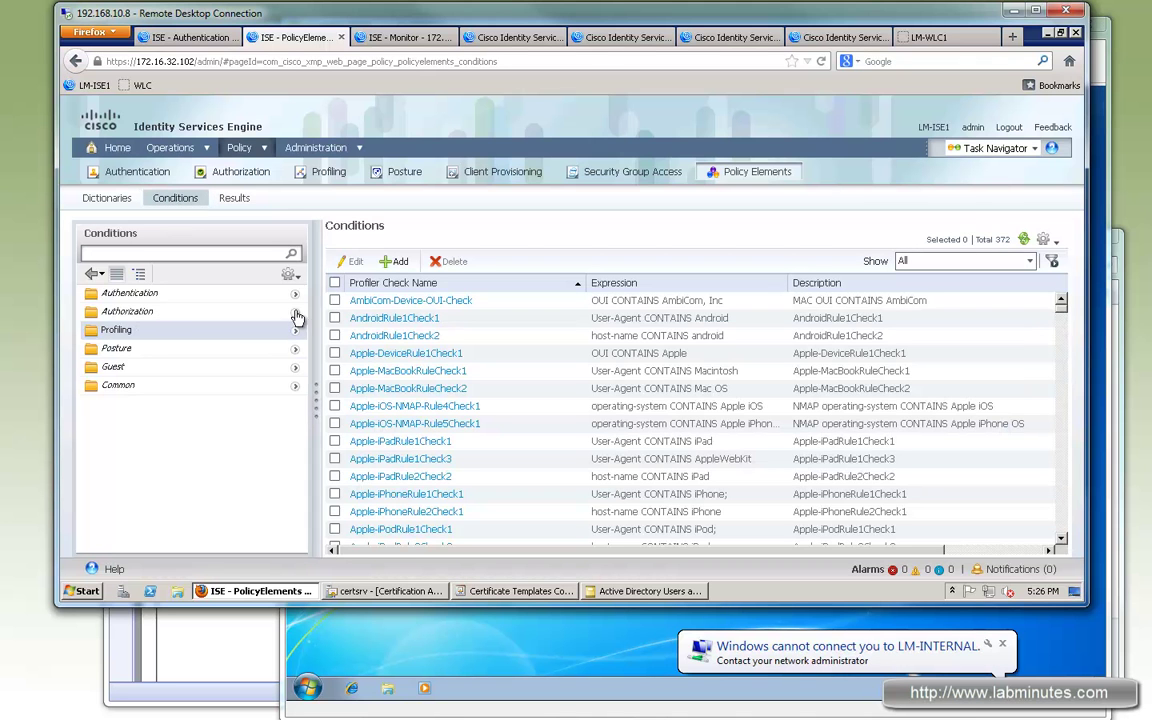
pyautogui.click(295, 312)
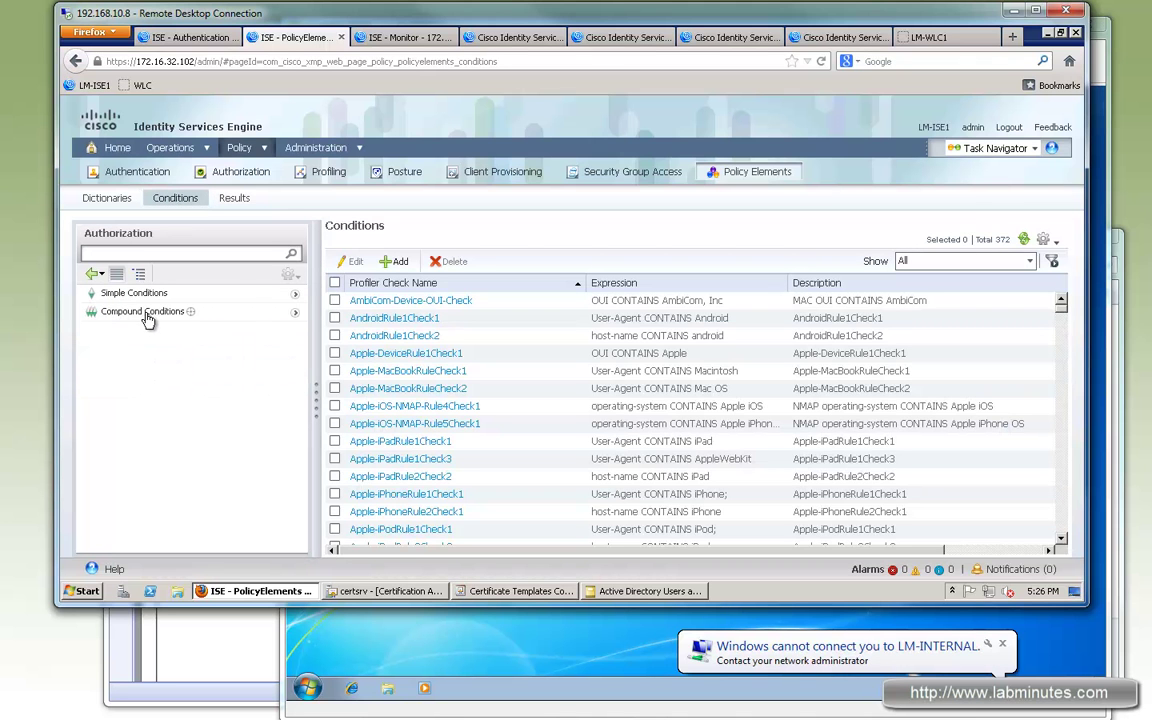
pyautogui.click(152, 315)
pyautogui.click(385, 390)
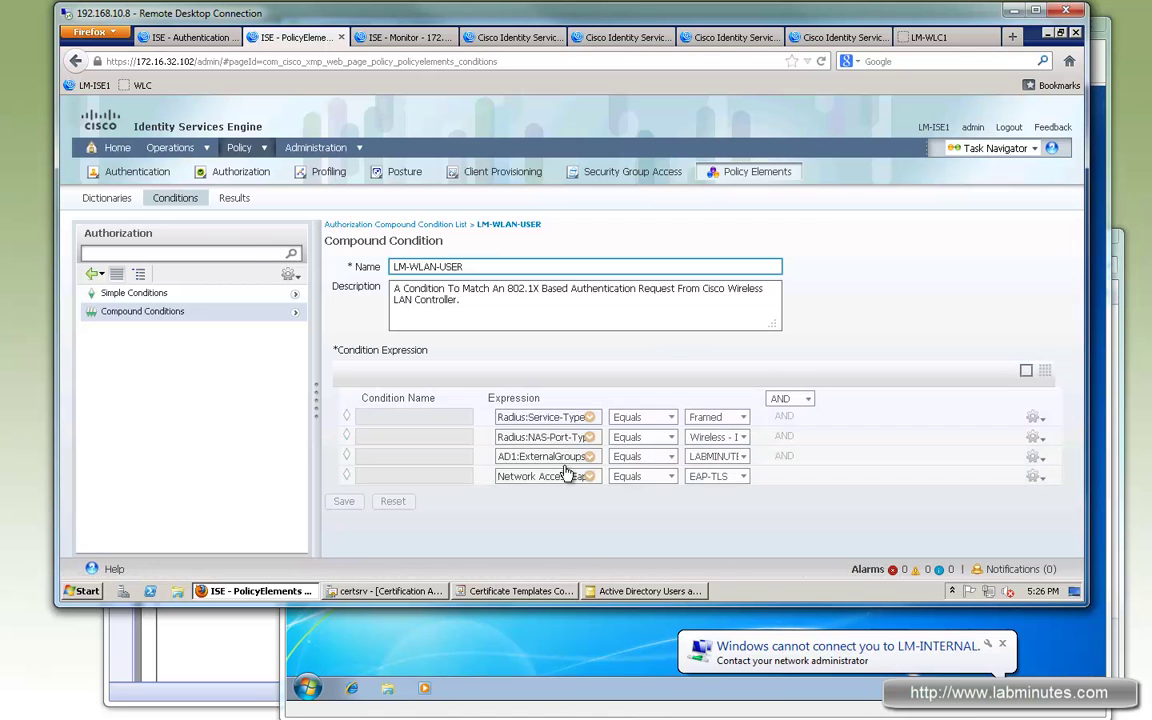
pyautogui.moveTo(720, 476); pyautogui.dragTo(689, 476)
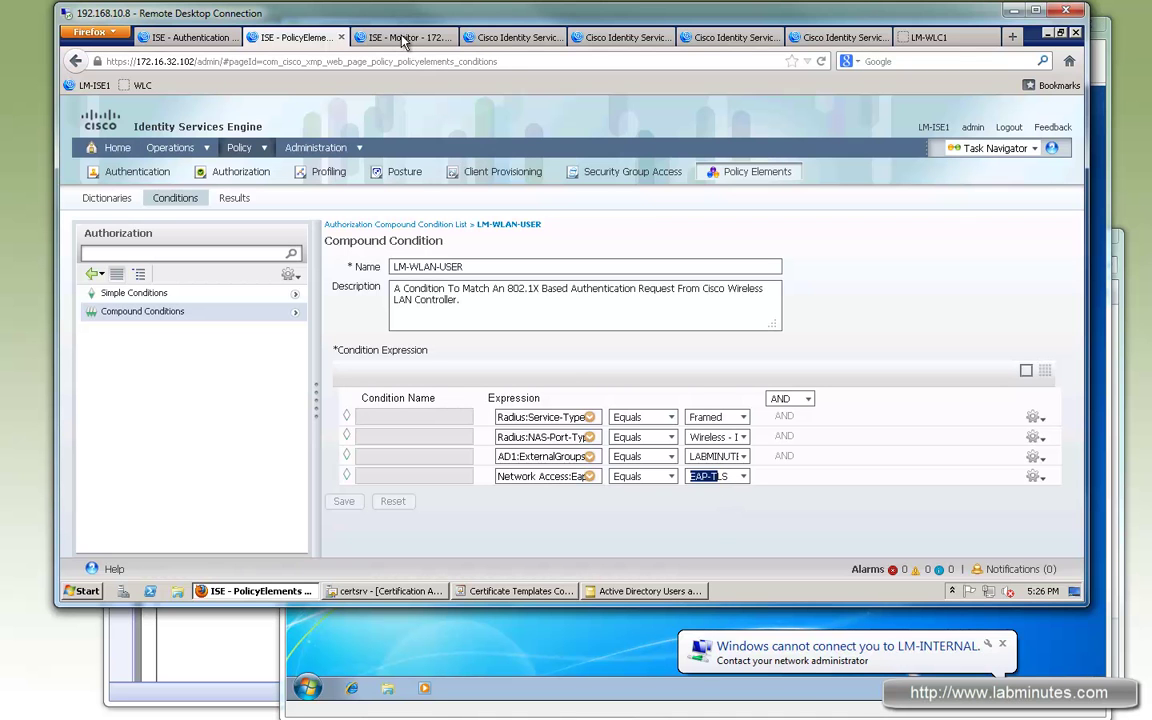
pyautogui.click(493, 38)
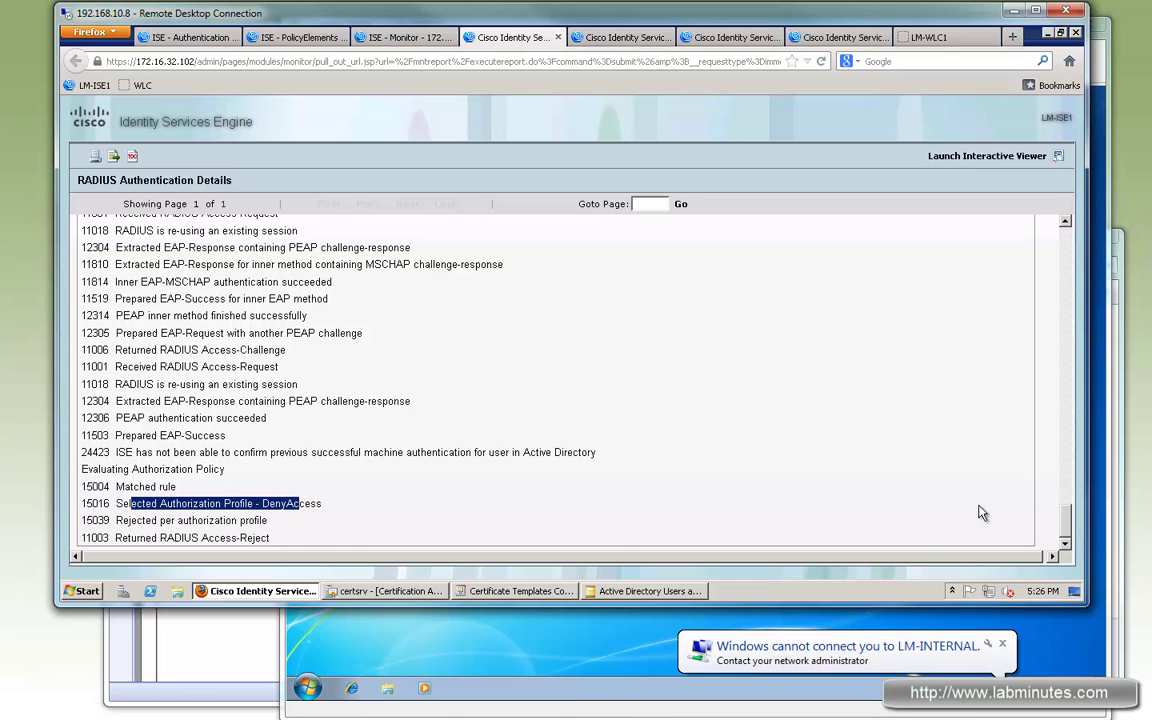
pyautogui.moveTo(1066, 274); pyautogui.dragTo(1077, 306)
pyautogui.moveTo(344, 355); pyautogui.dragTo(278, 369)
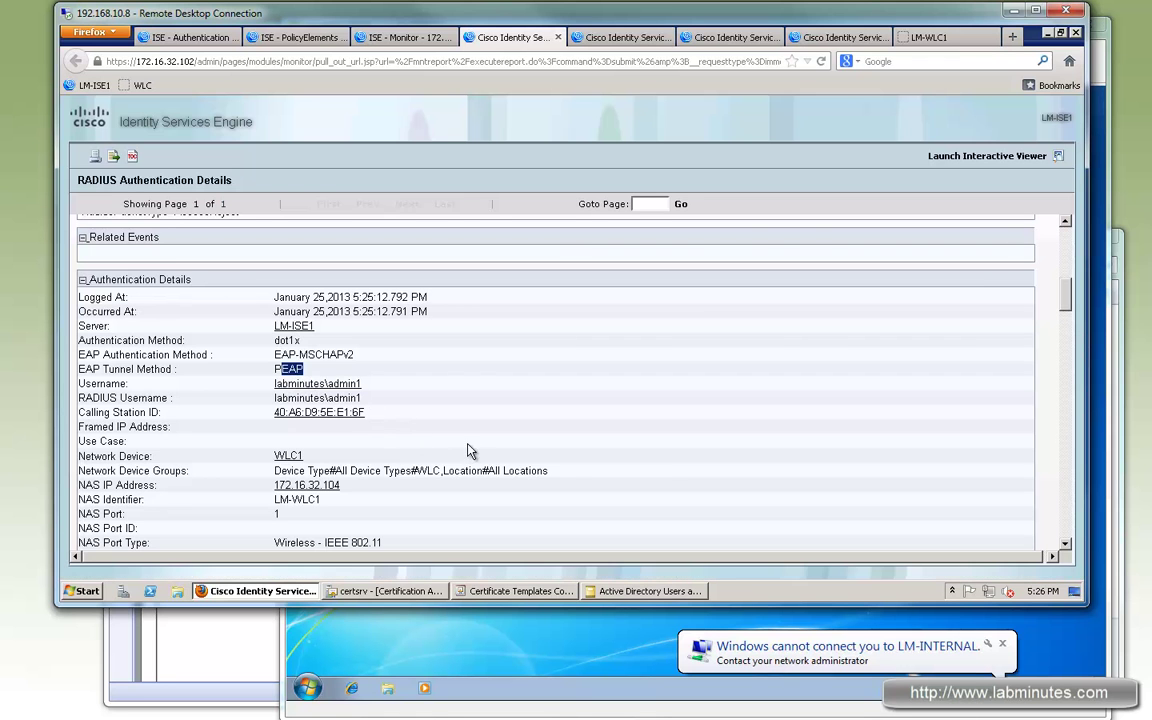
pyautogui.scroll(-4, 488, 455)
pyautogui.scroll(-7, 490, 455)
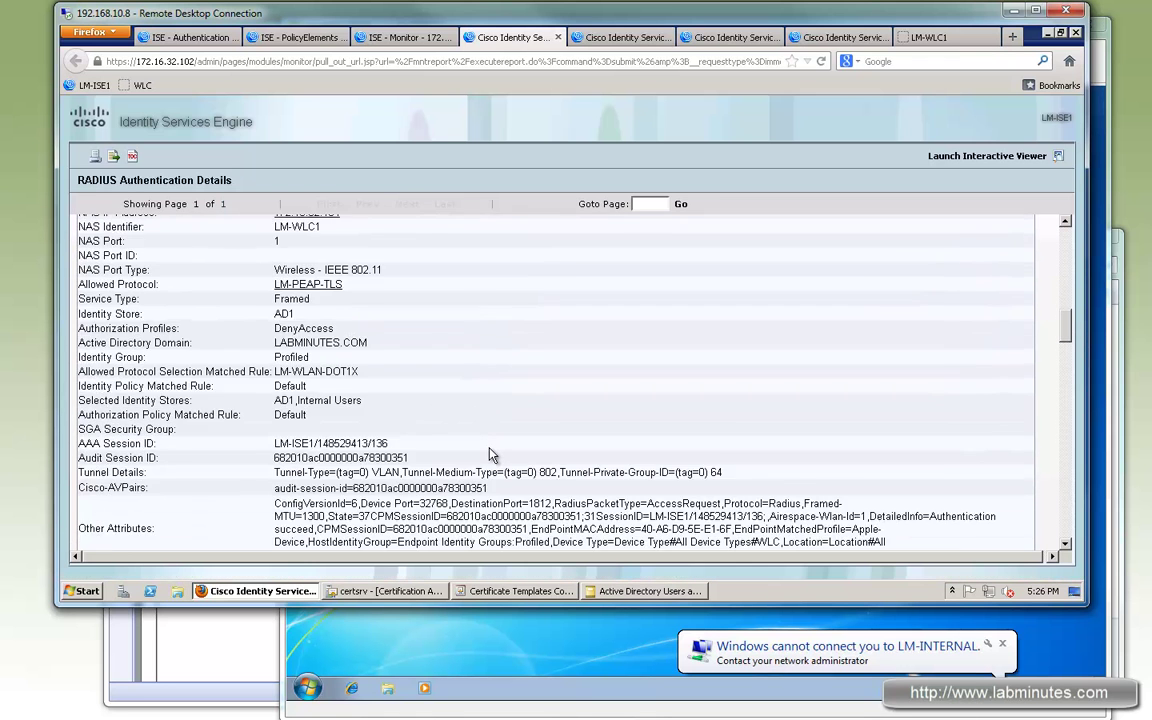
pyautogui.scroll(1, 490, 447)
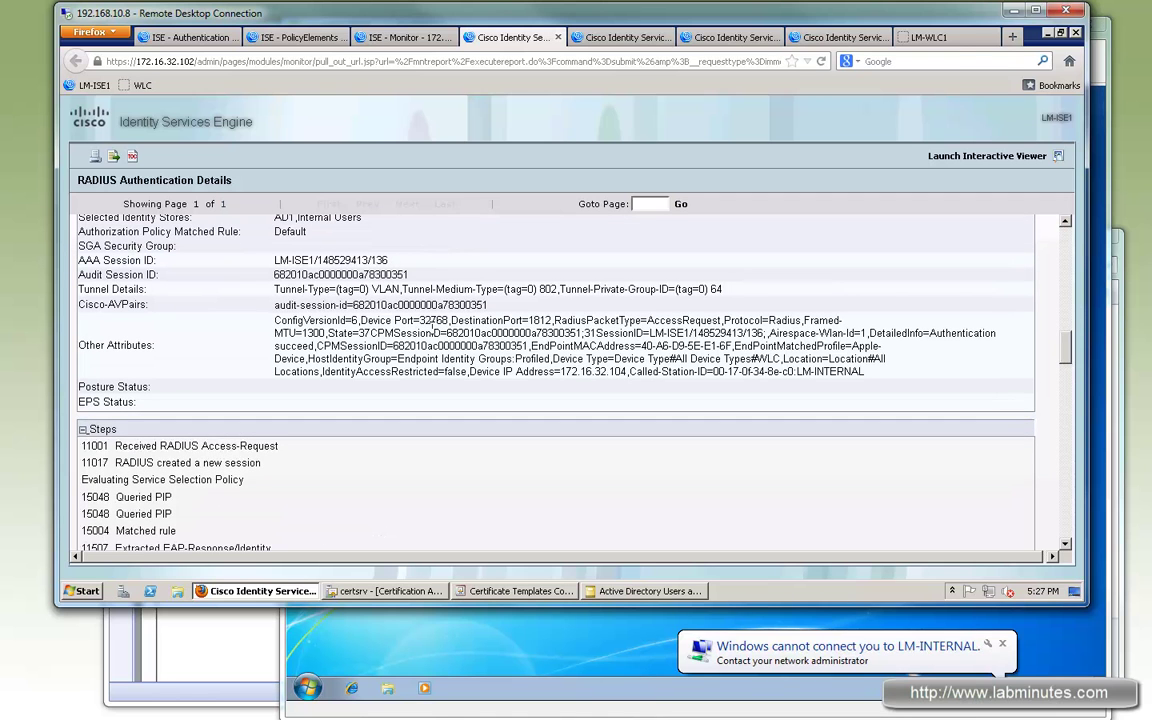
pyautogui.moveTo(394, 333); pyautogui.dragTo(576, 340)
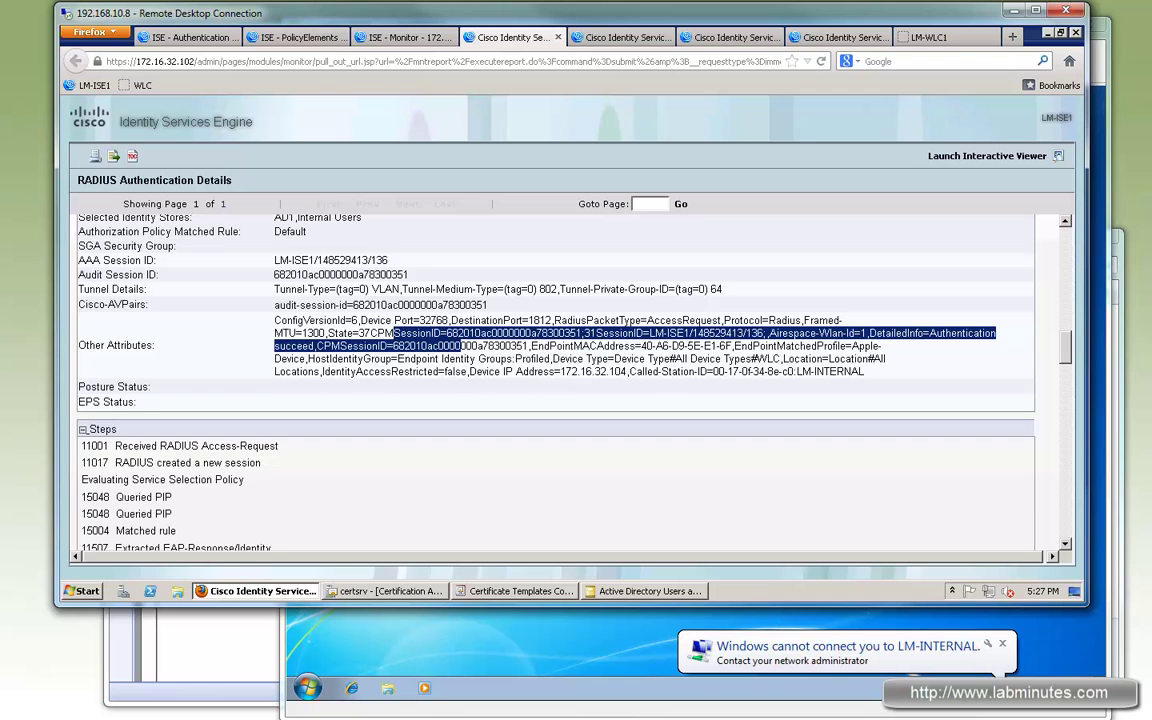
pyautogui.scroll(3, 576, 340)
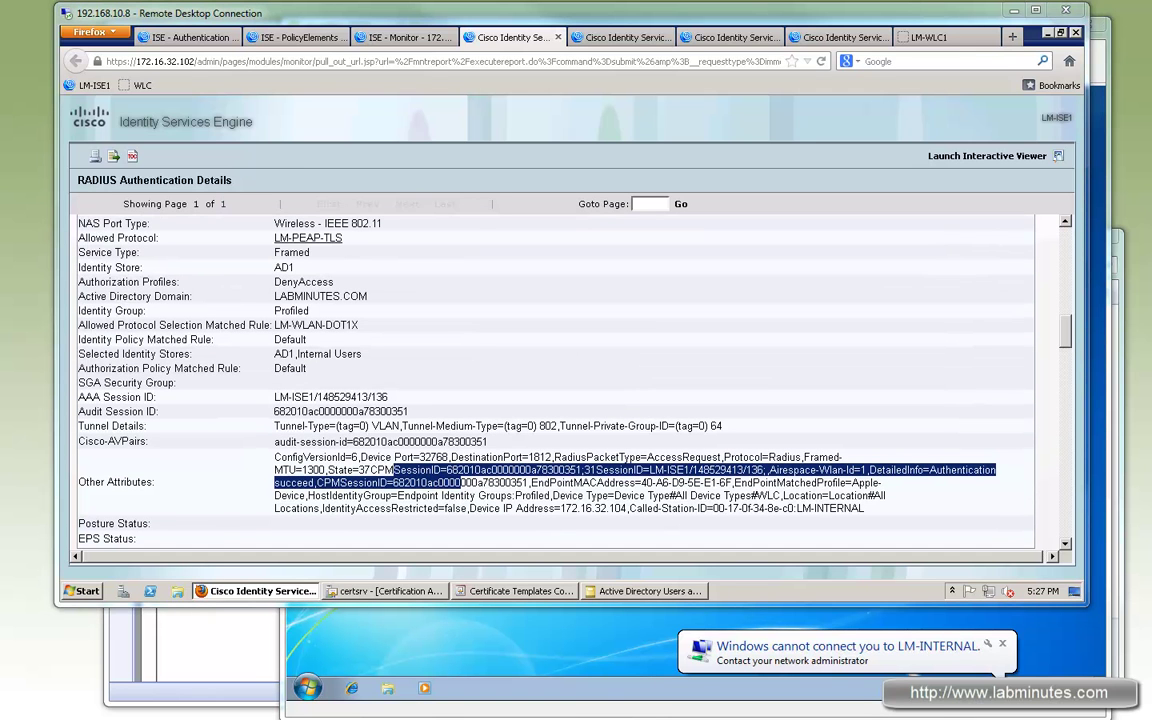